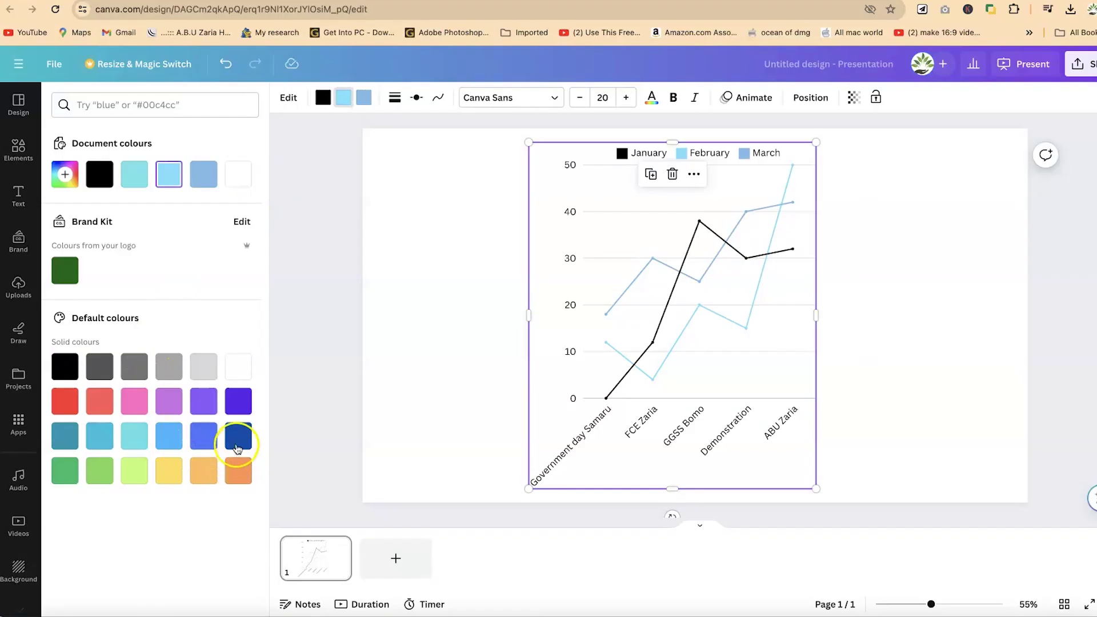
Recolour the line chart's February series dark blue and change the donut chart to a pie chart
click(237, 445)
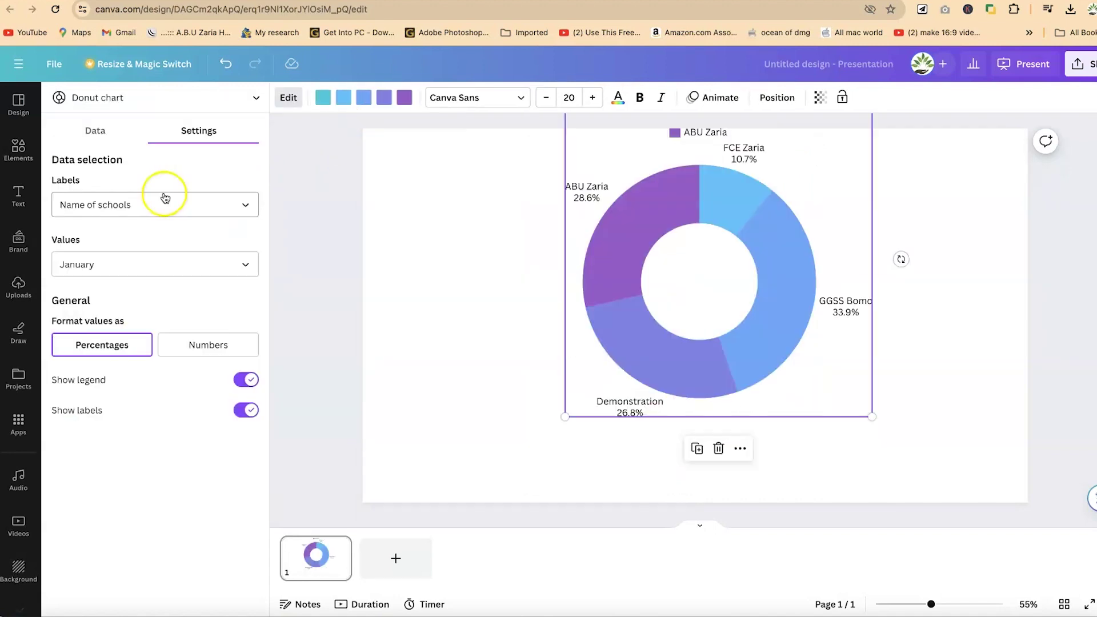
click(184, 96)
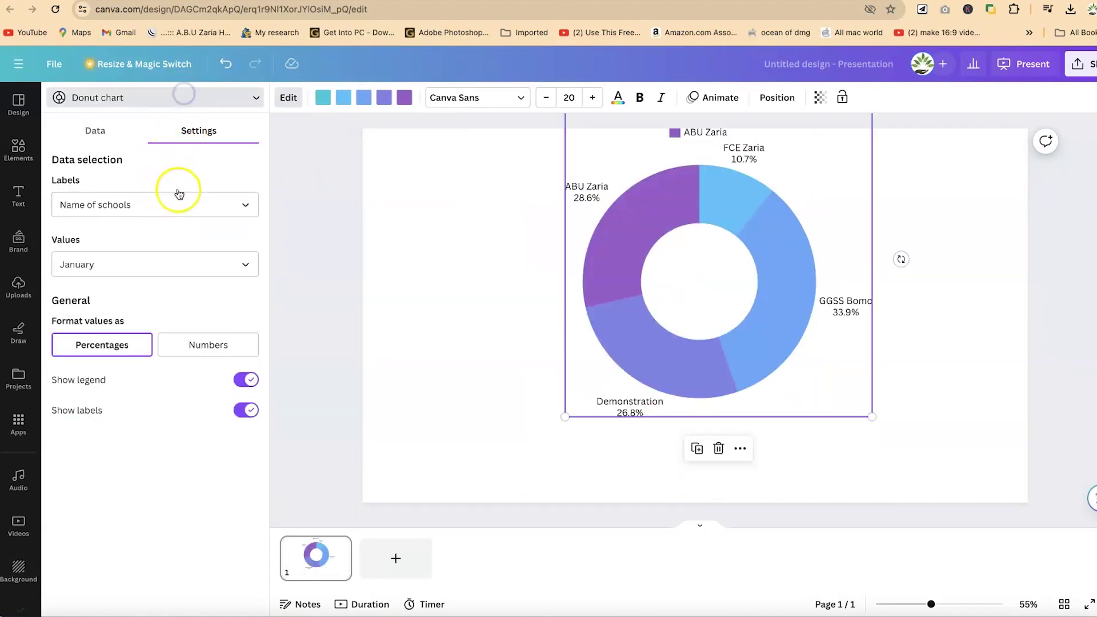
click(127, 222)
click(1040, 341)
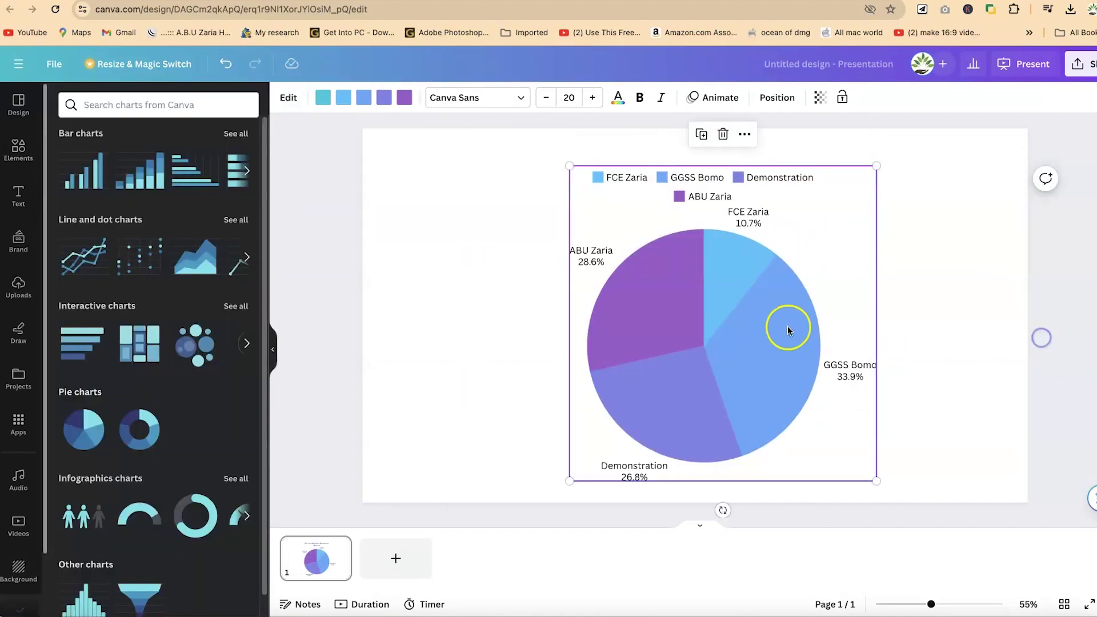
Recolour the 6.2% Television slice of the pie chart on page 2 to a bright blue
mouse_move(658, 290)
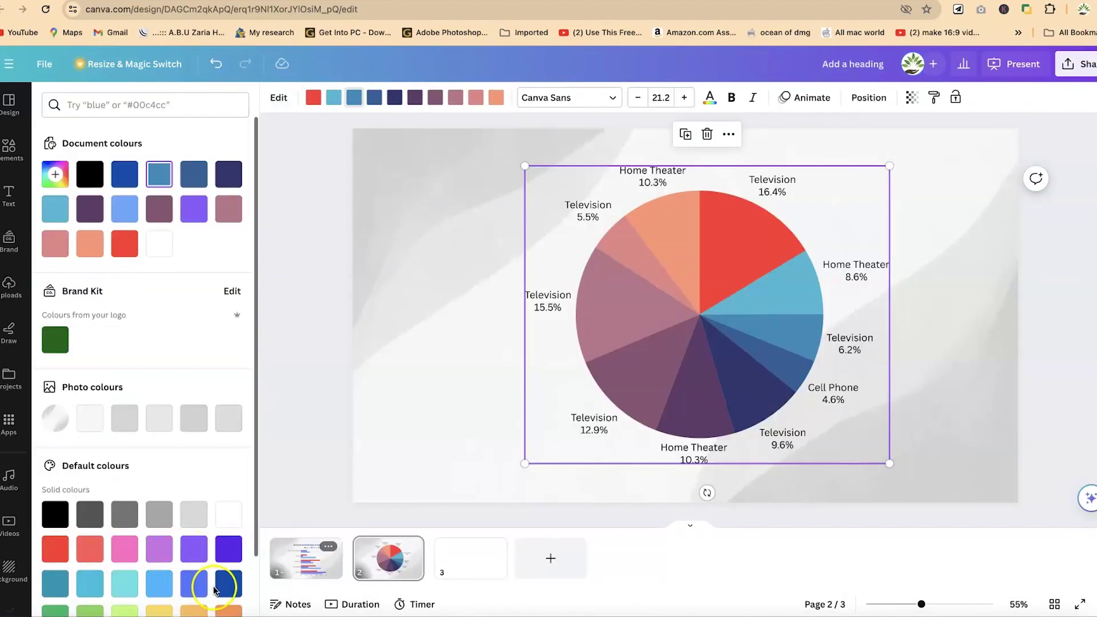
click(200, 588)
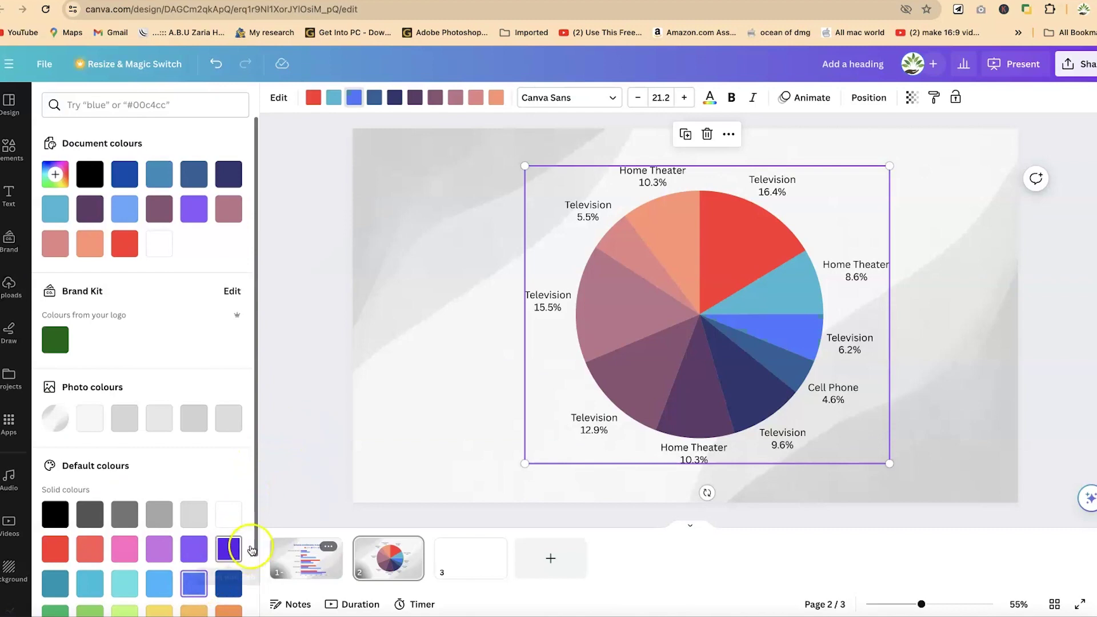
click(665, 340)
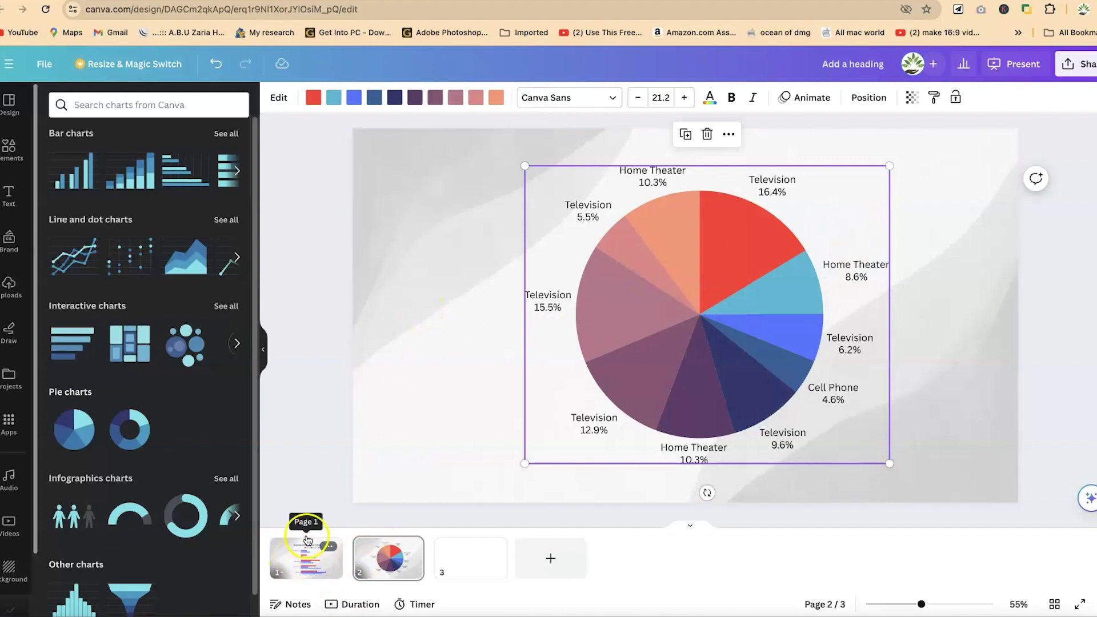
click(363, 444)
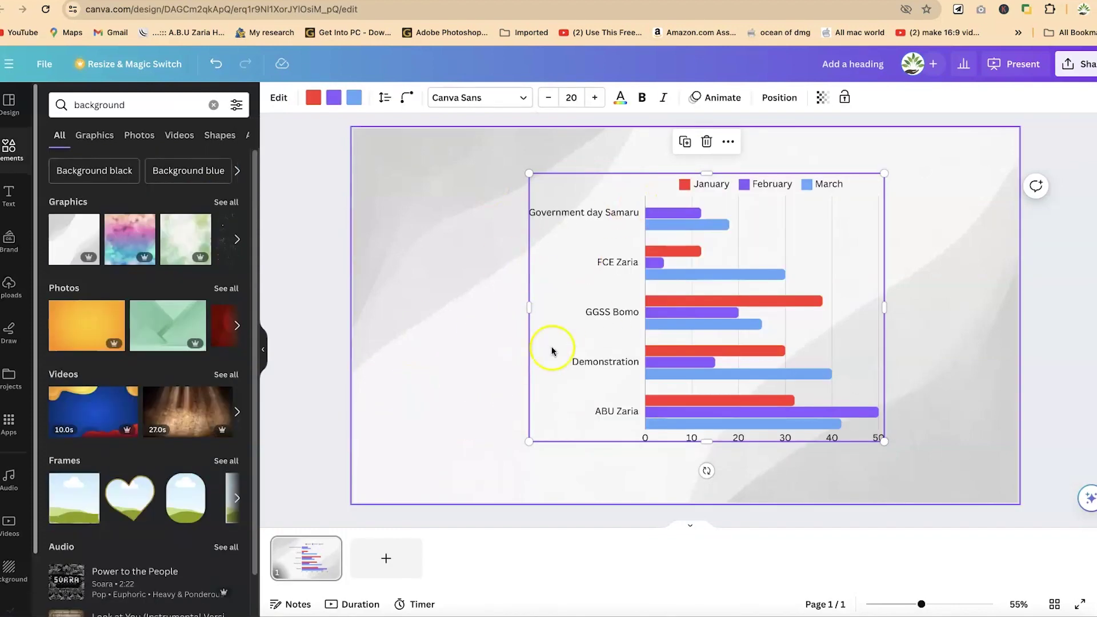
Look over the row chart's data and browse the available text styles and font combinations
click(593, 245)
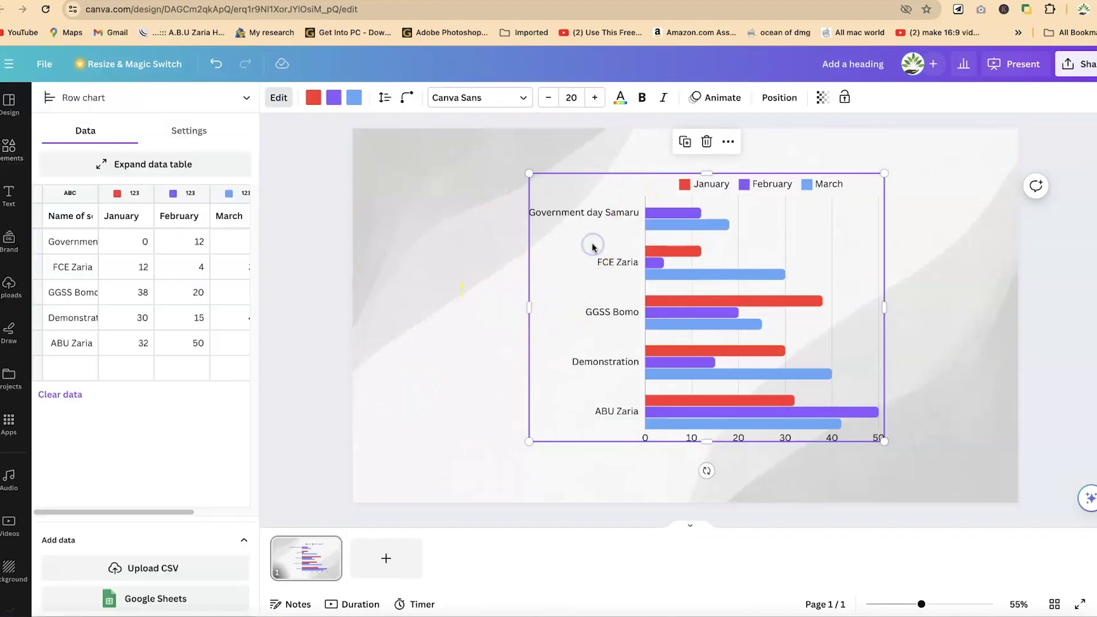
click(438, 245)
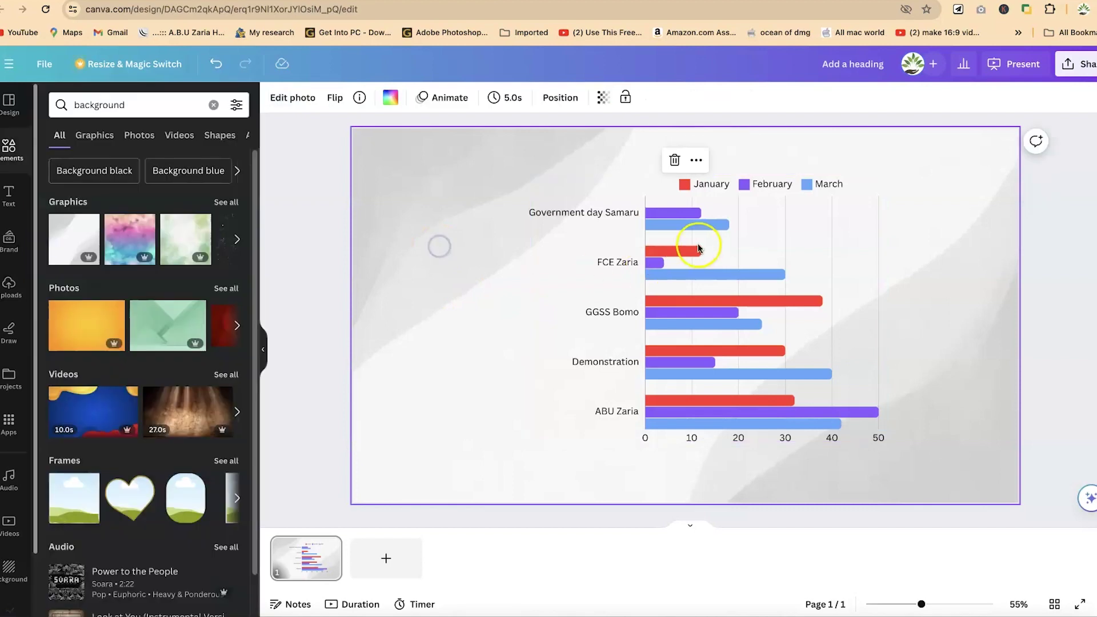
click(647, 280)
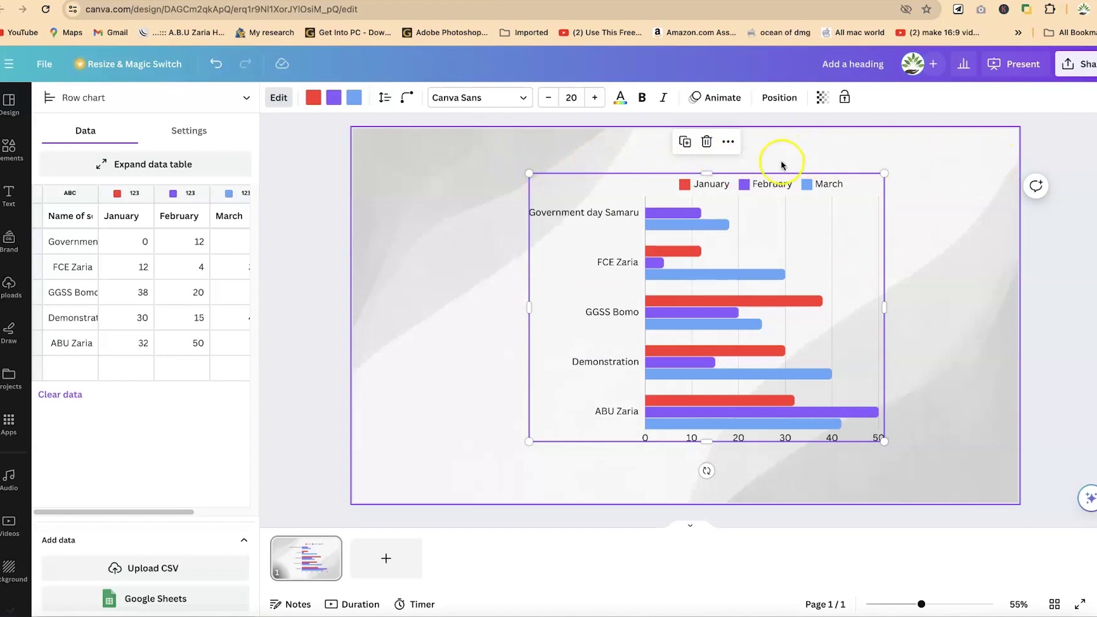
click(6, 197)
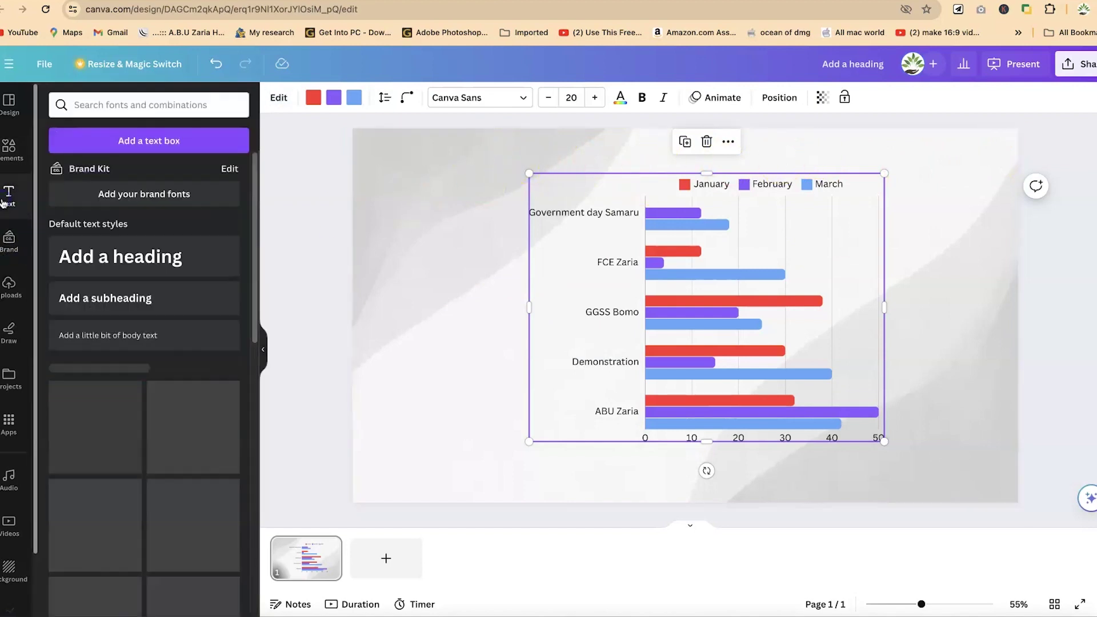
scroll(171, 400, down, 13)
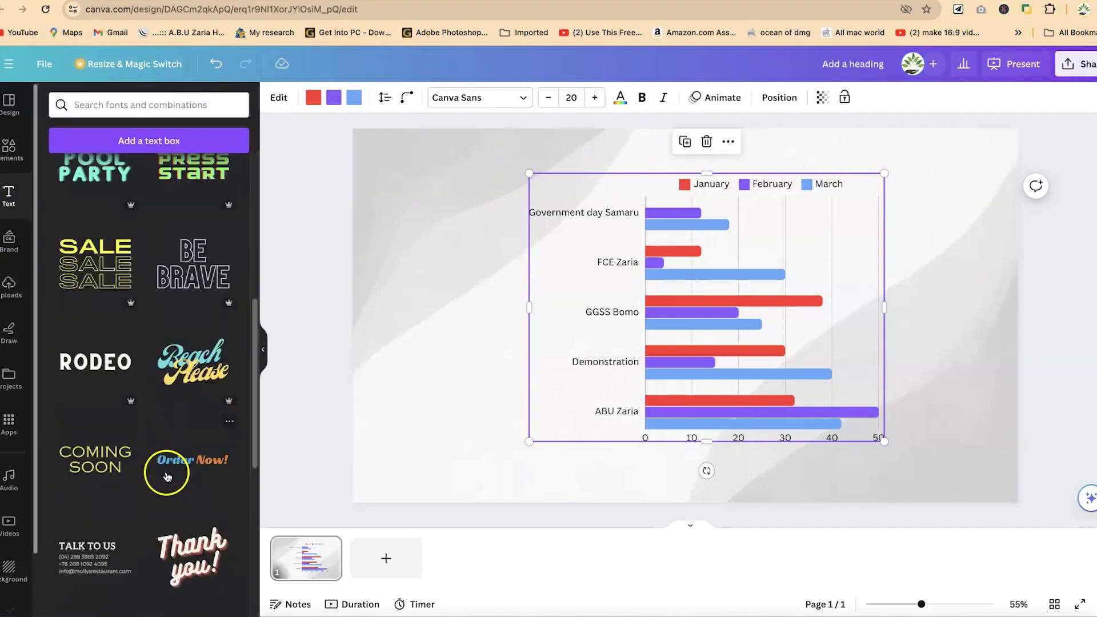
scroll(151, 364, up, 11)
scroll(143, 201, up, 3)
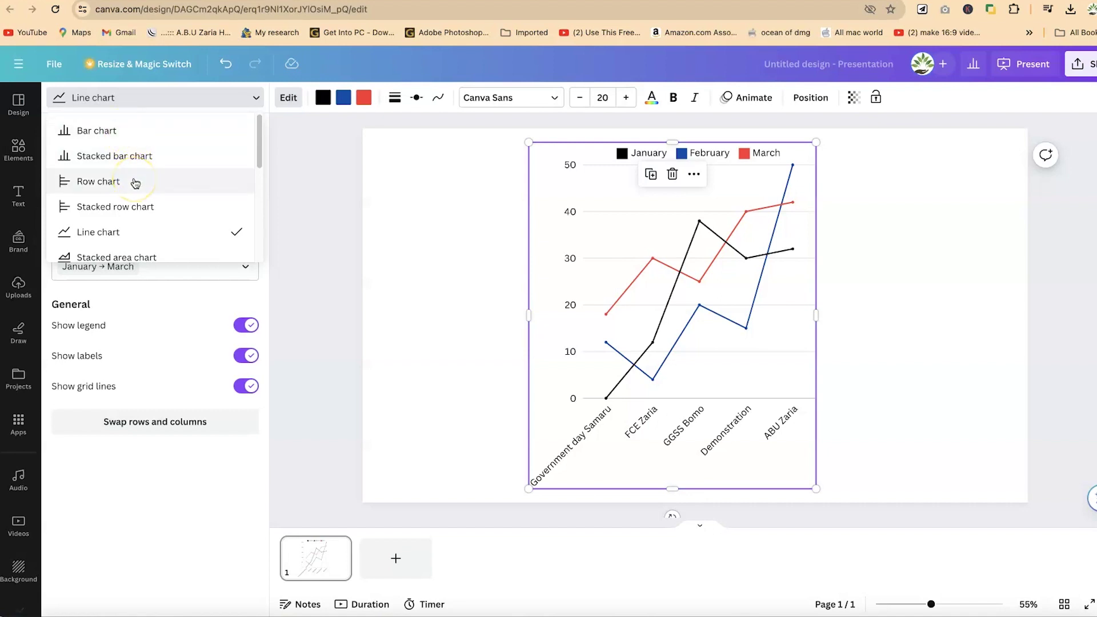
Convert the line chart to a stacked row chart
click(144, 208)
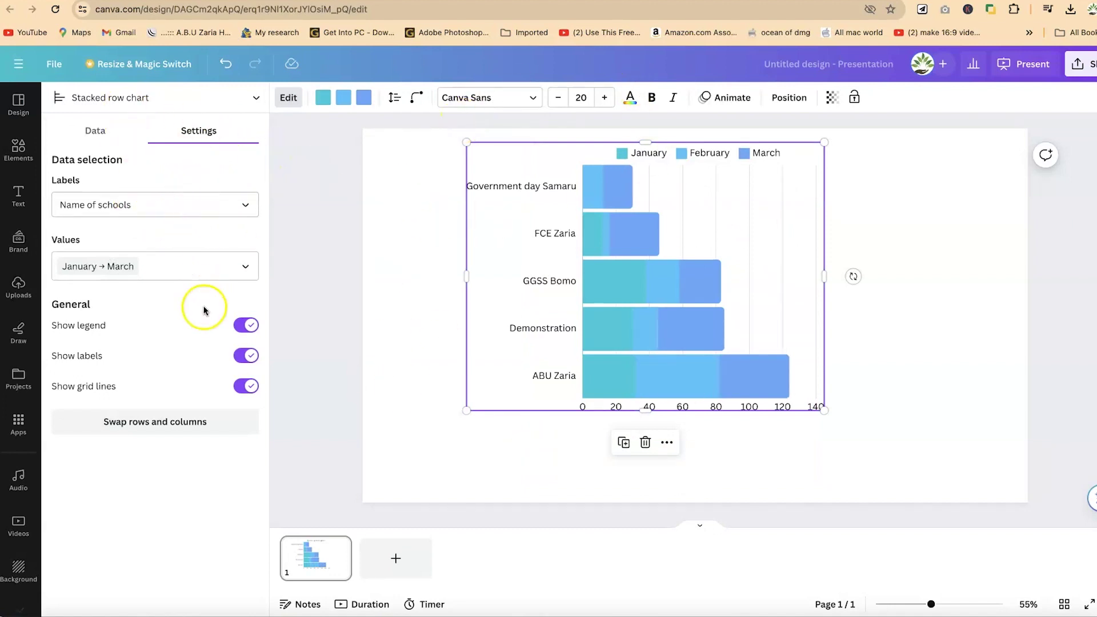
click(203, 97)
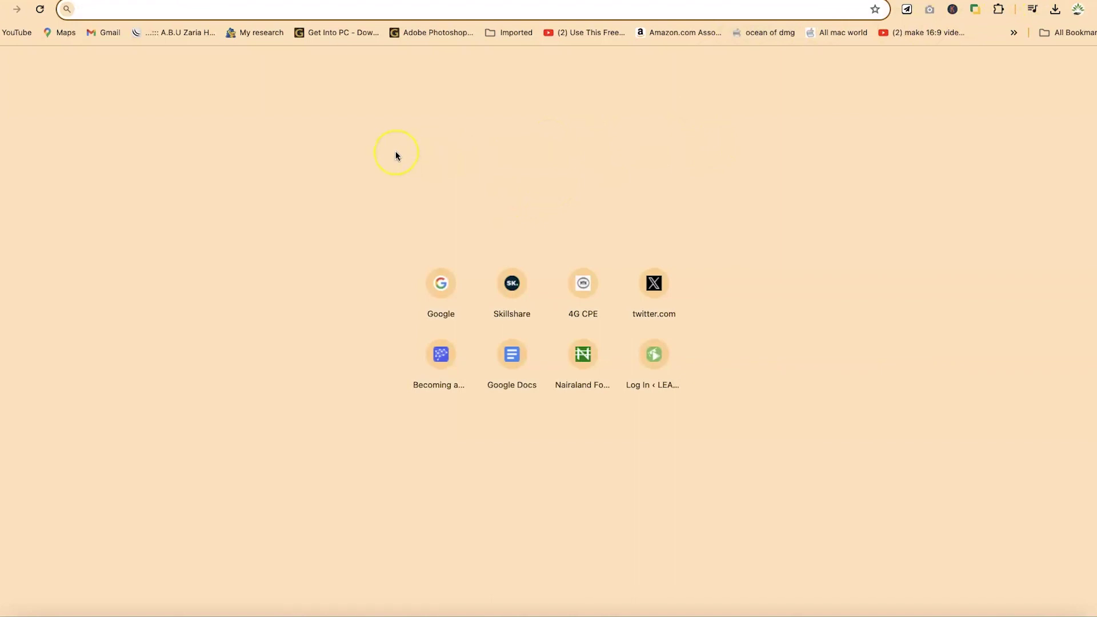
Open canva.com and show the presentation formats available for a new design
text(canva.com)
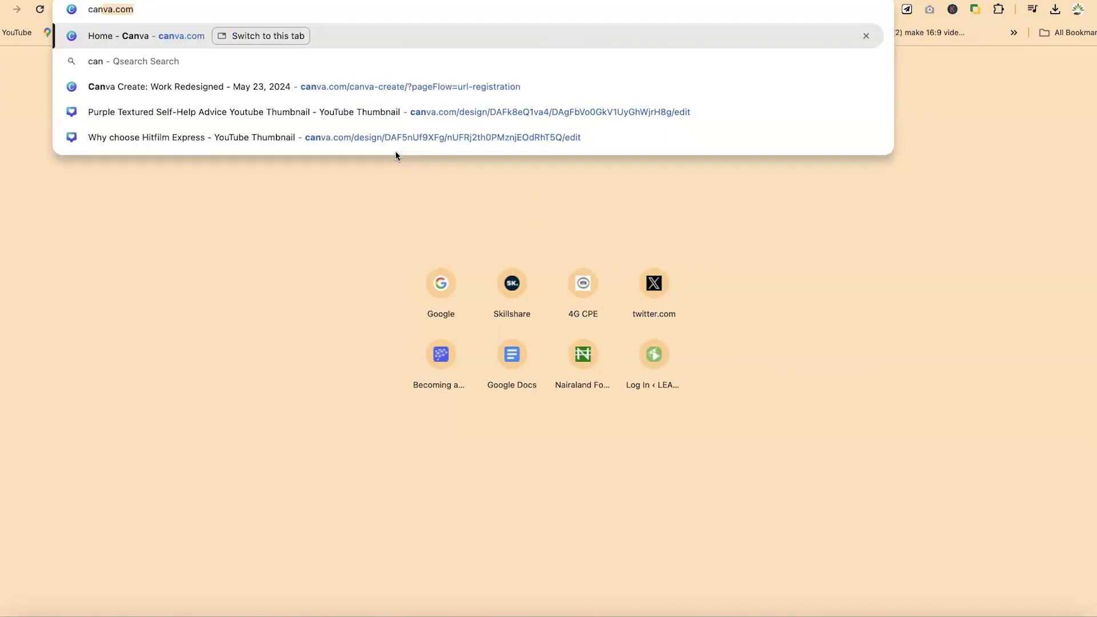
key(Return)
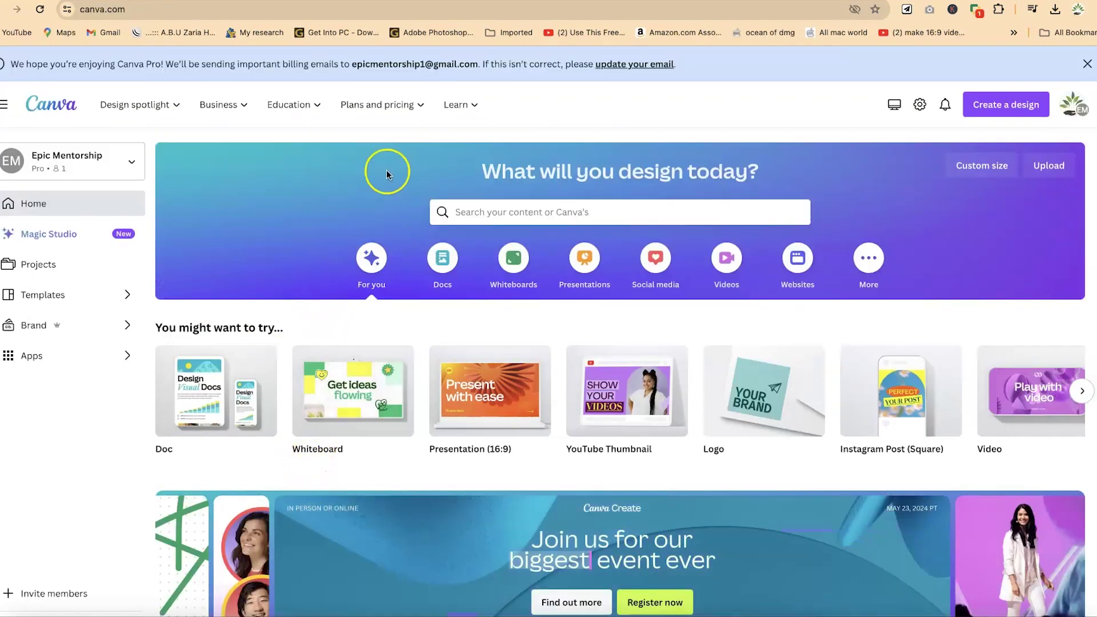
mouse_move(514, 437)
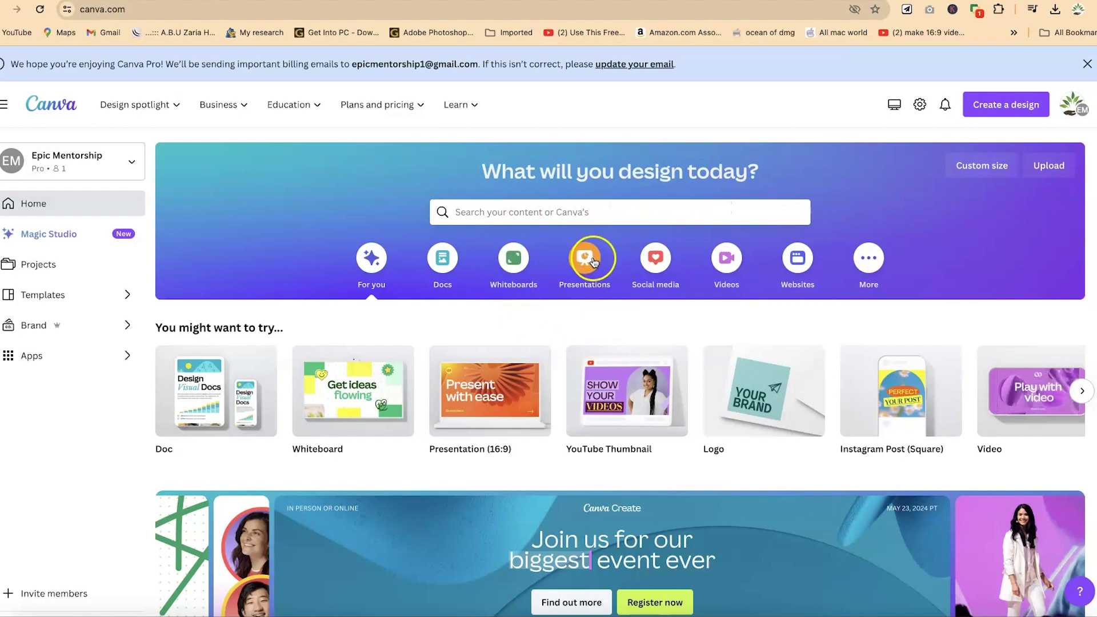
click(585, 210)
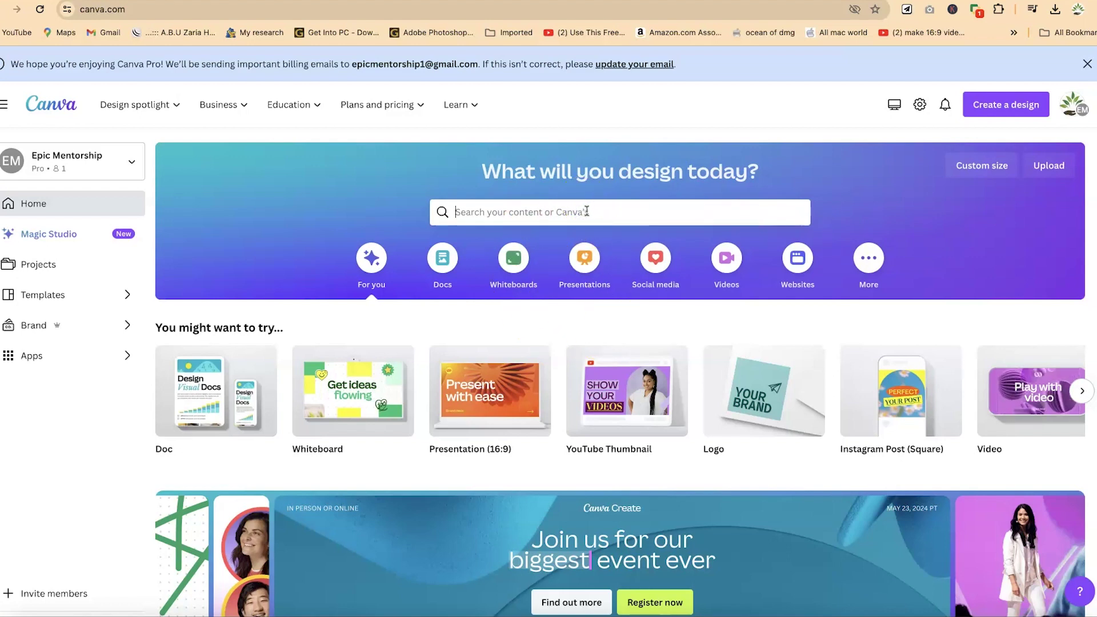
click(588, 275)
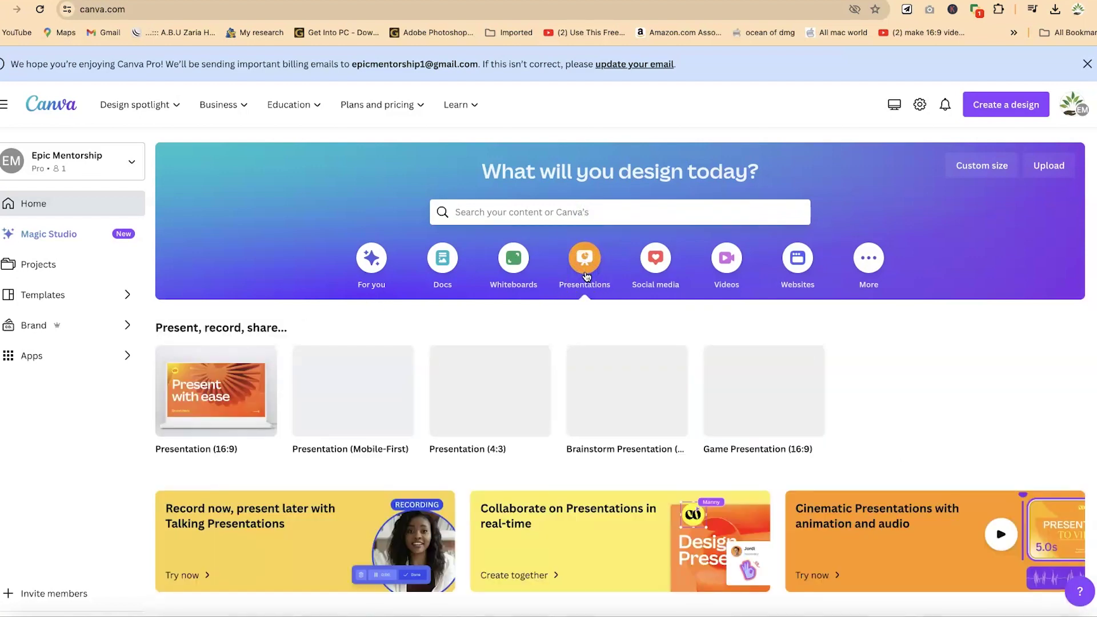
mouse_move(205, 369)
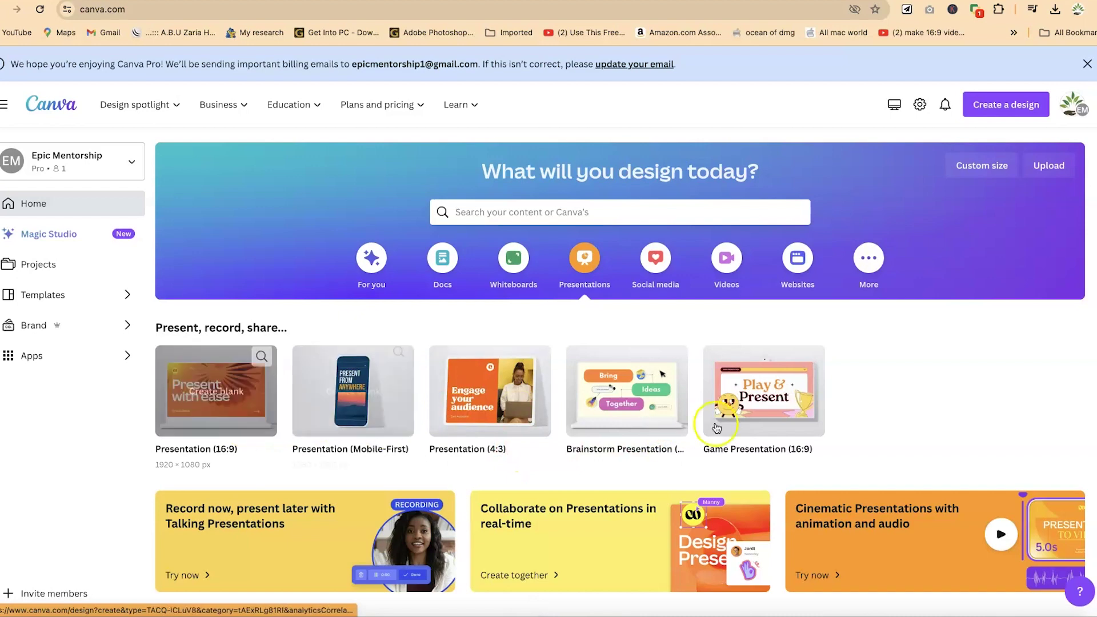
click(982, 165)
click(823, 225)
click(916, 228)
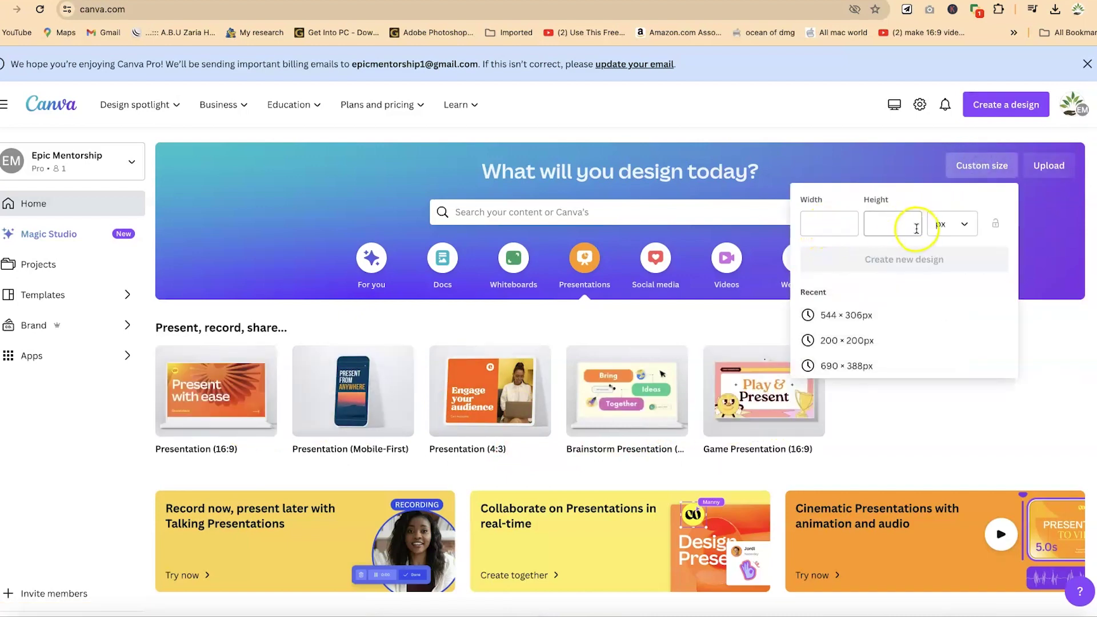
click(965, 225)
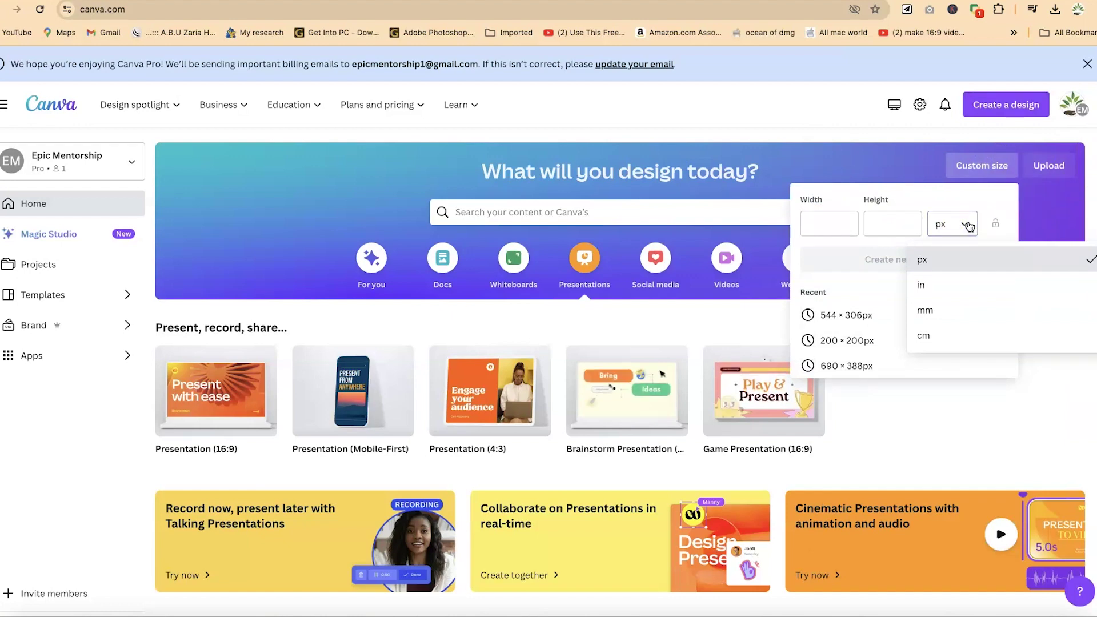
click(1037, 216)
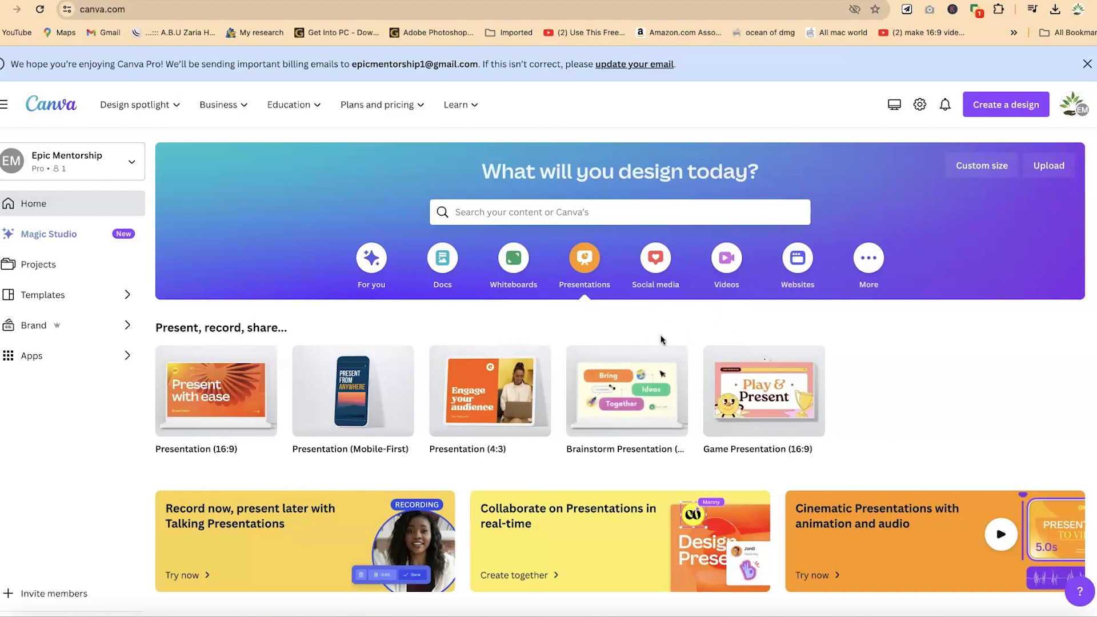
Create a blank Presentation (16:9) design
click(214, 394)
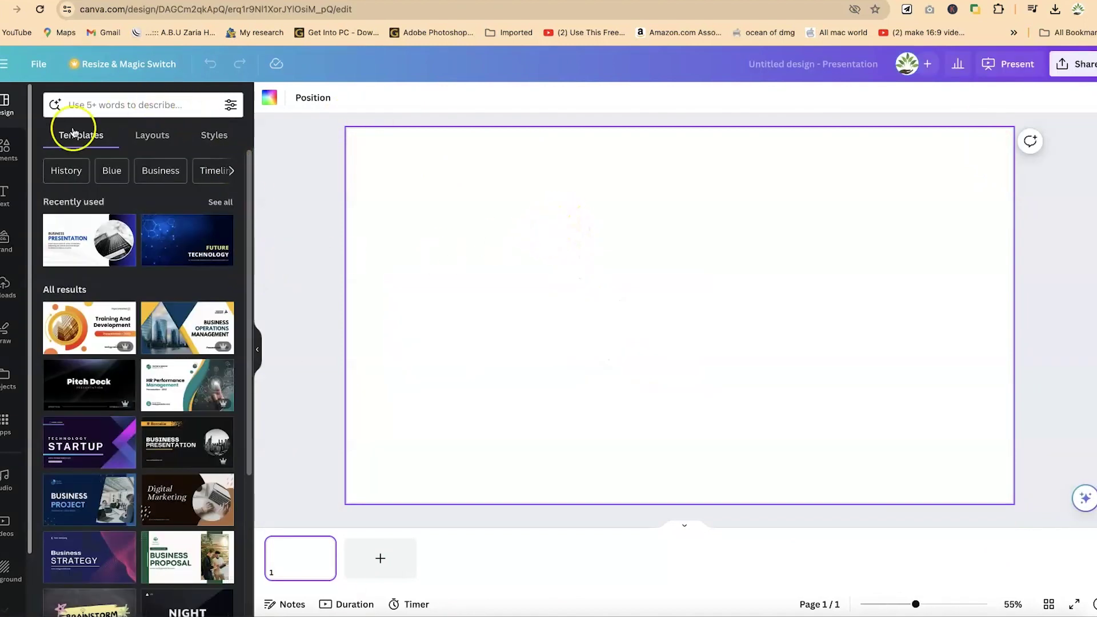
mouse_move(166, 355)
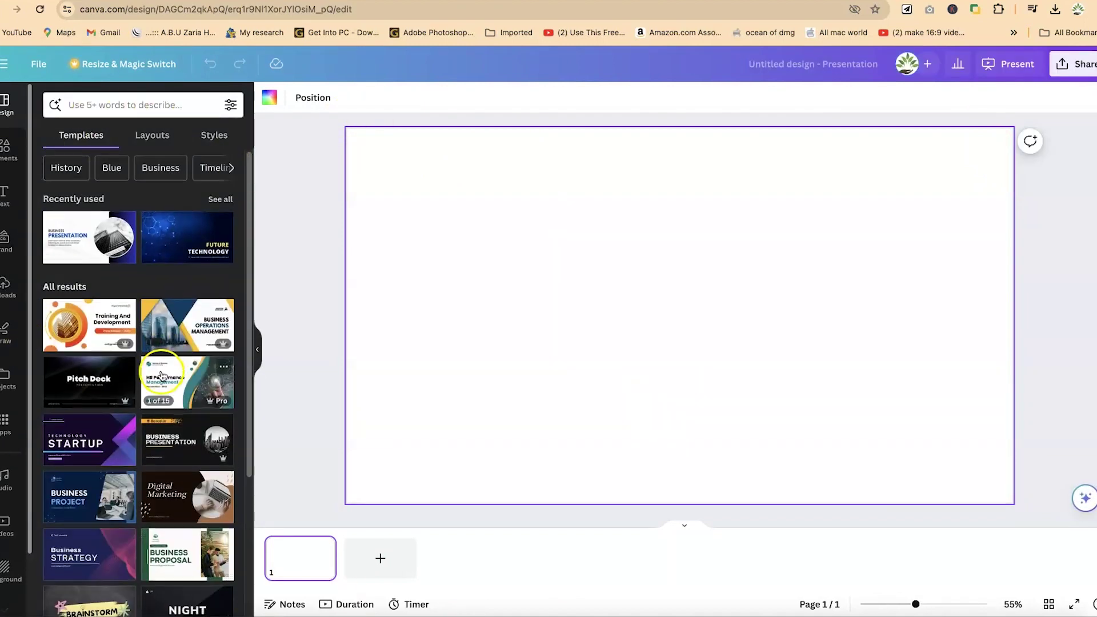
scroll(163, 365, down, 2)
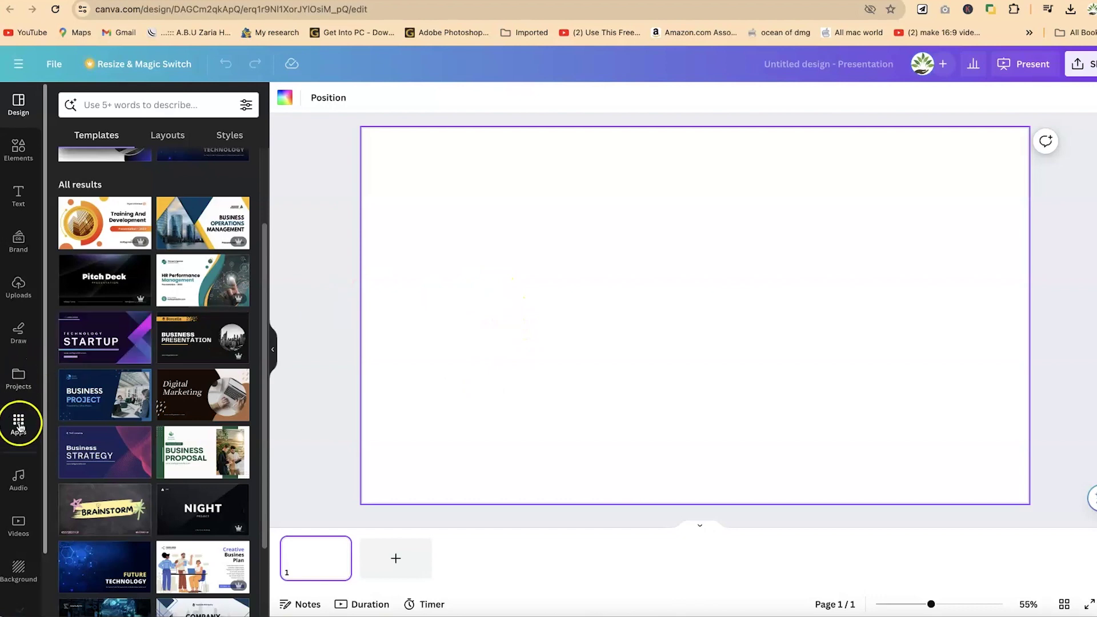
Search the Canva apps for "charts", open the Charts app and look through its chart types
click(18, 421)
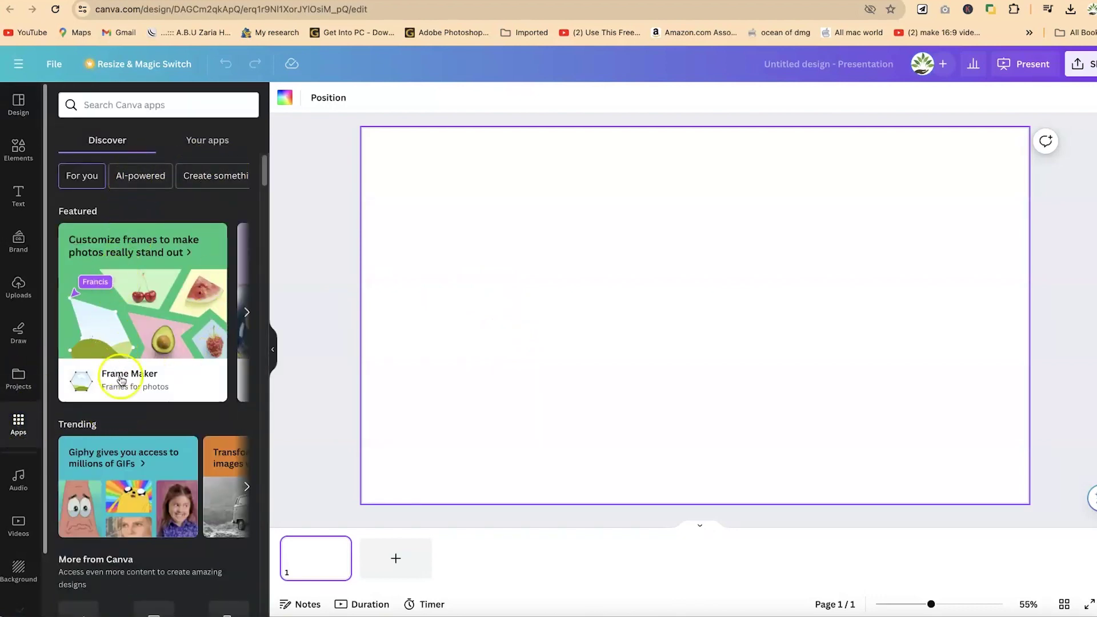
scroll(123, 389, down, 5)
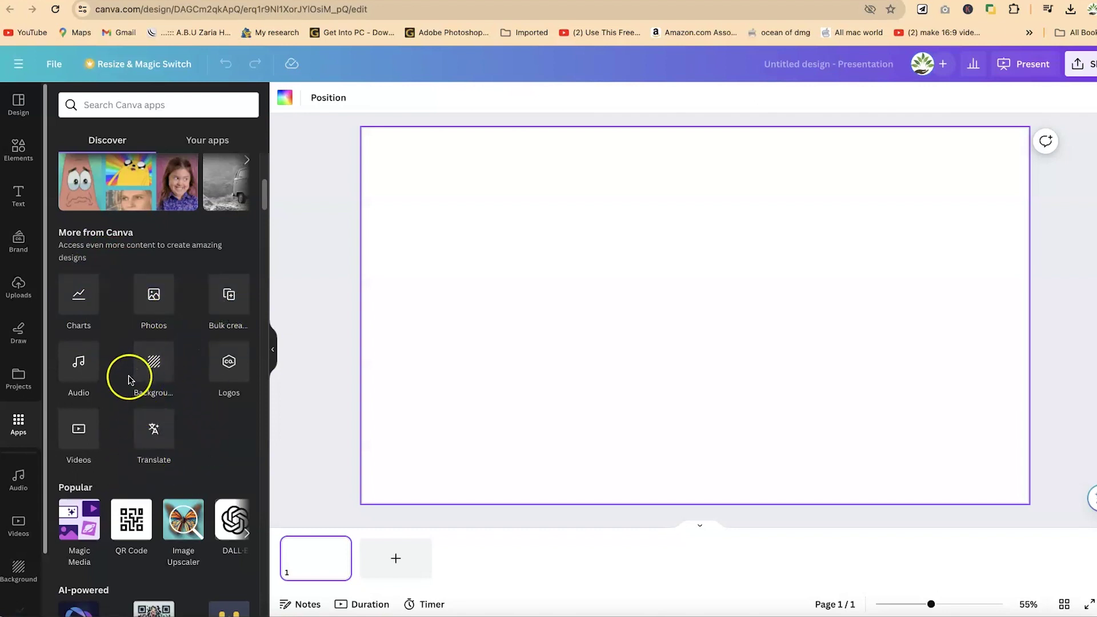
scroll(130, 455, down, 2)
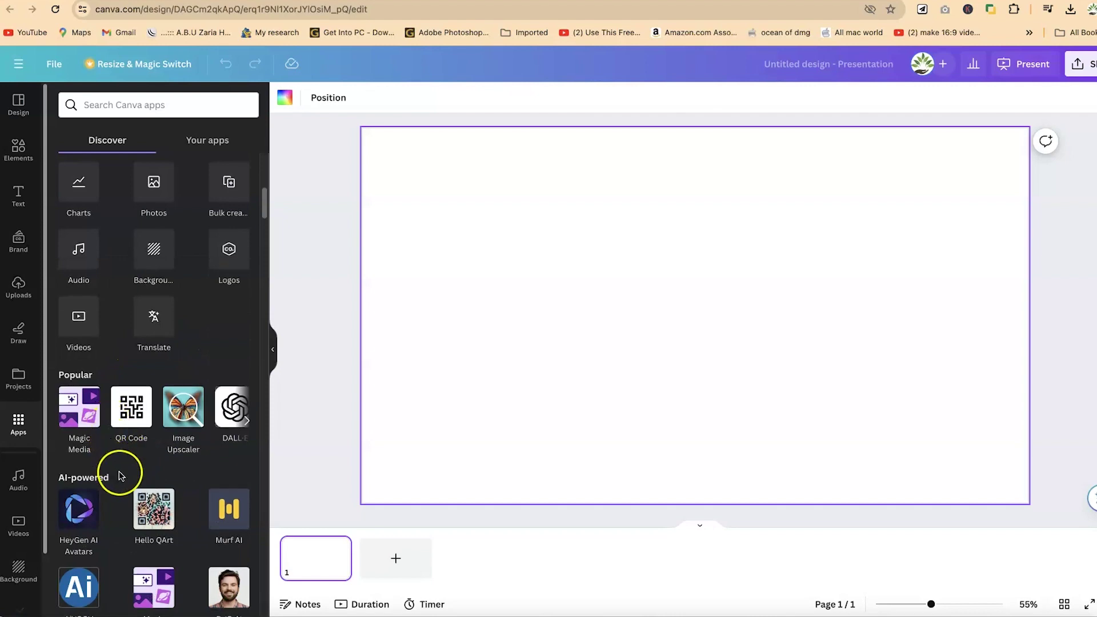
scroll(129, 497, down, 4)
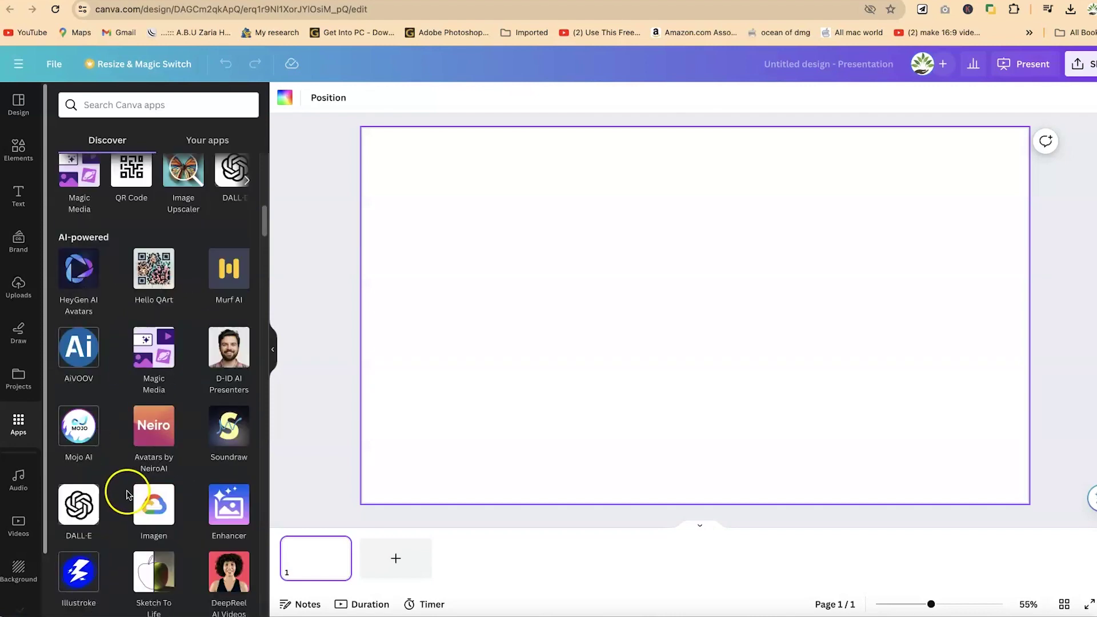
scroll(131, 480, down, 3)
scroll(152, 451, up, 8)
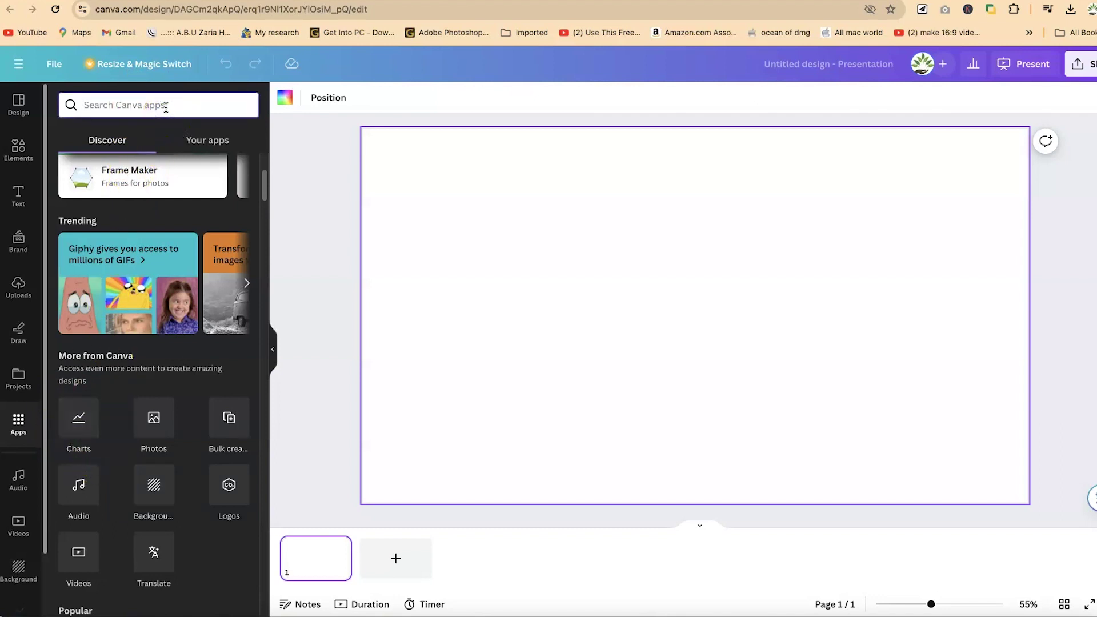
text(rts)
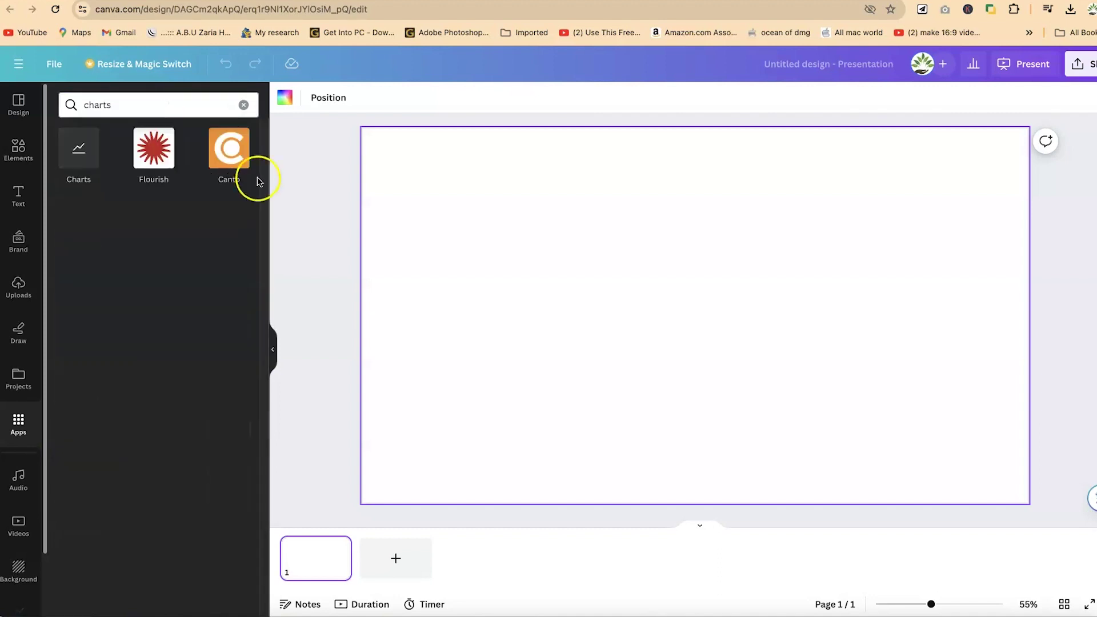
click(97, 142)
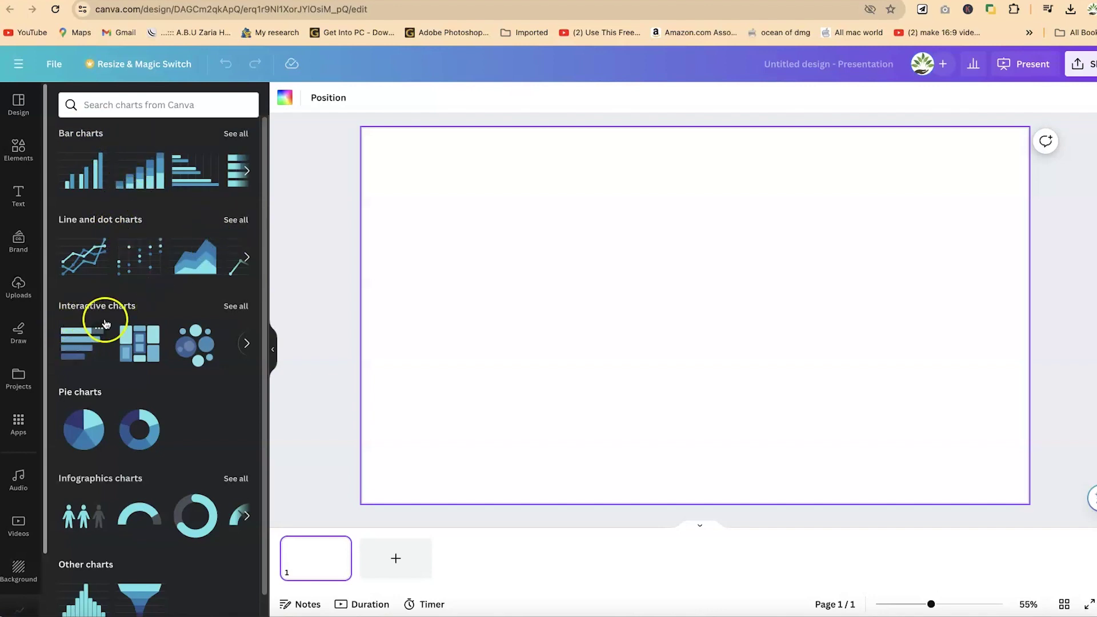
scroll(106, 464, down, 1)
scroll(106, 466, down, 2)
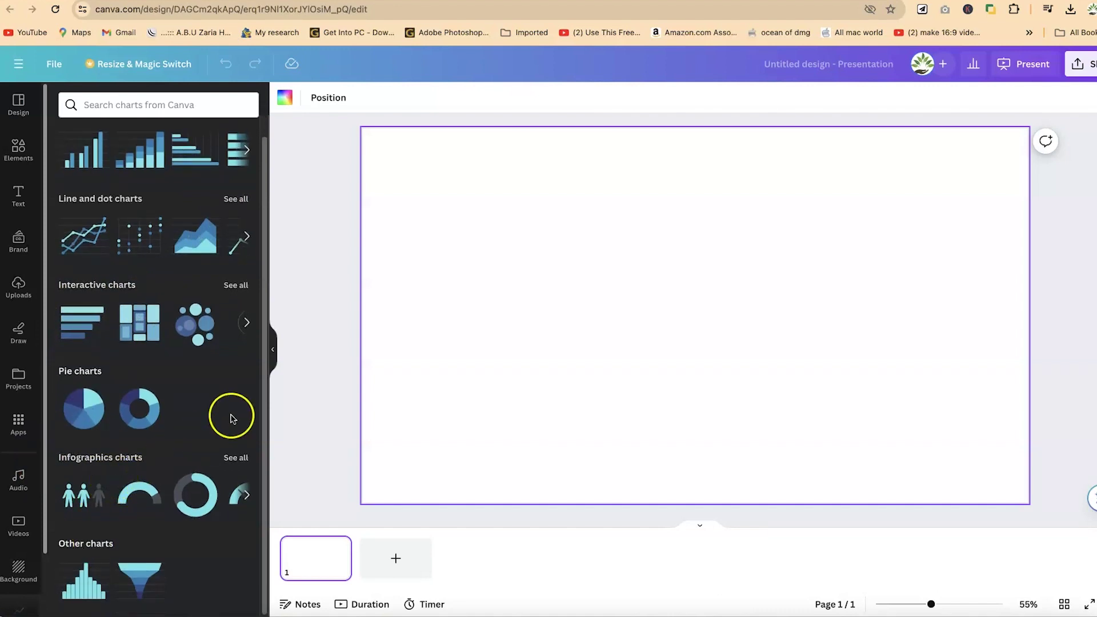
Add a line chart from the line and dot charts to the page and expand its data table
scroll(193, 374, up, 1)
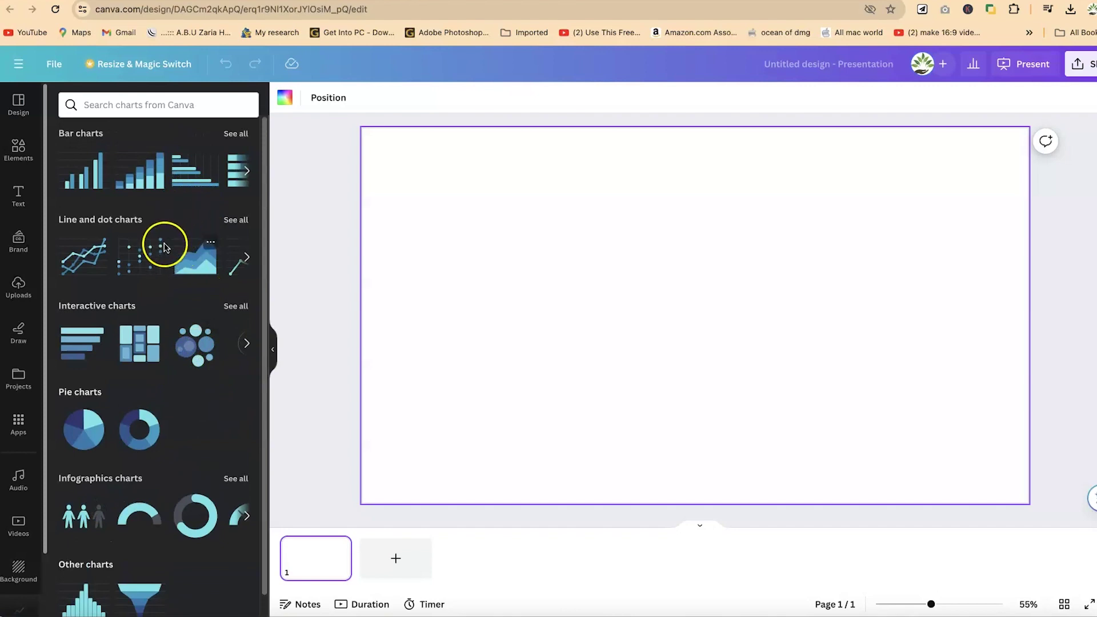
click(80, 270)
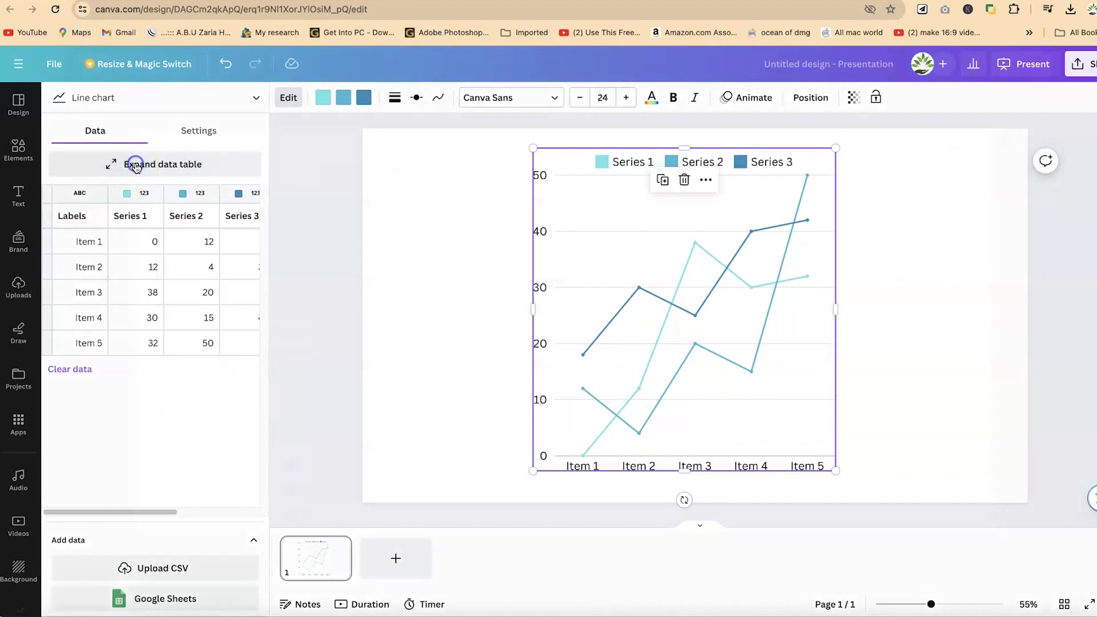
click(139, 163)
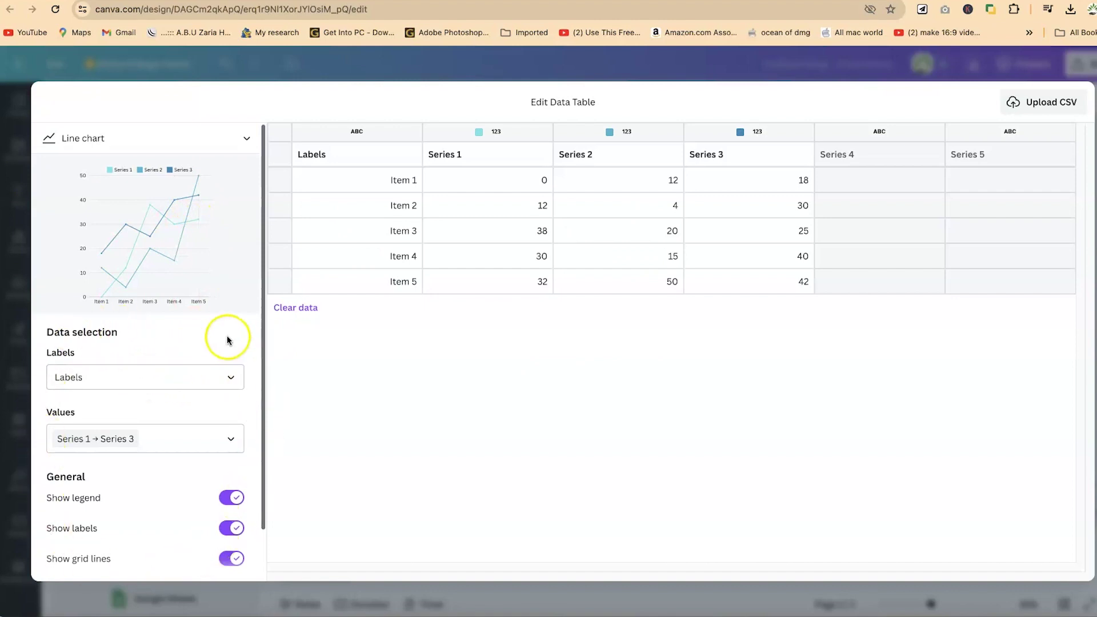
Remove the Labels column from the chart's label selection and exclude Series 2 and Series 3 from its values
click(231, 378)
click(136, 448)
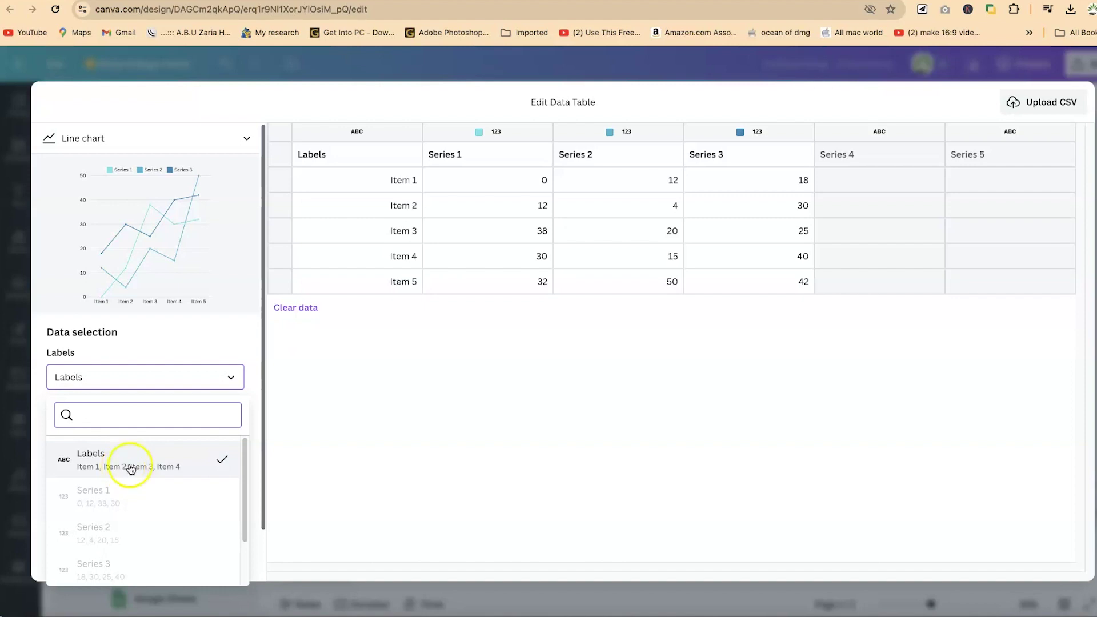
click(133, 466)
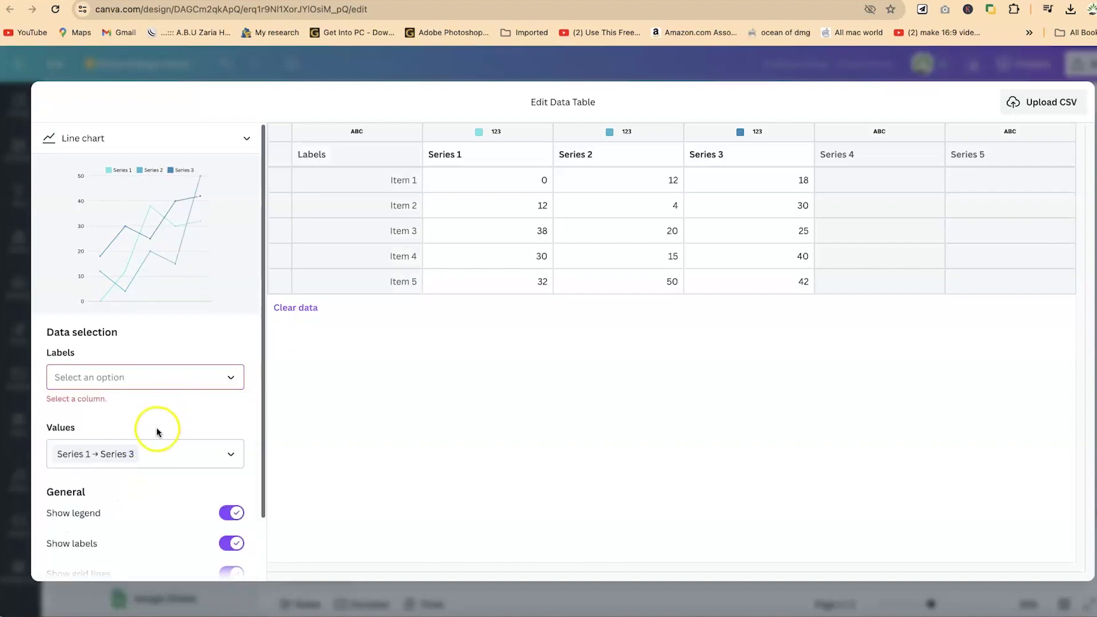
click(143, 457)
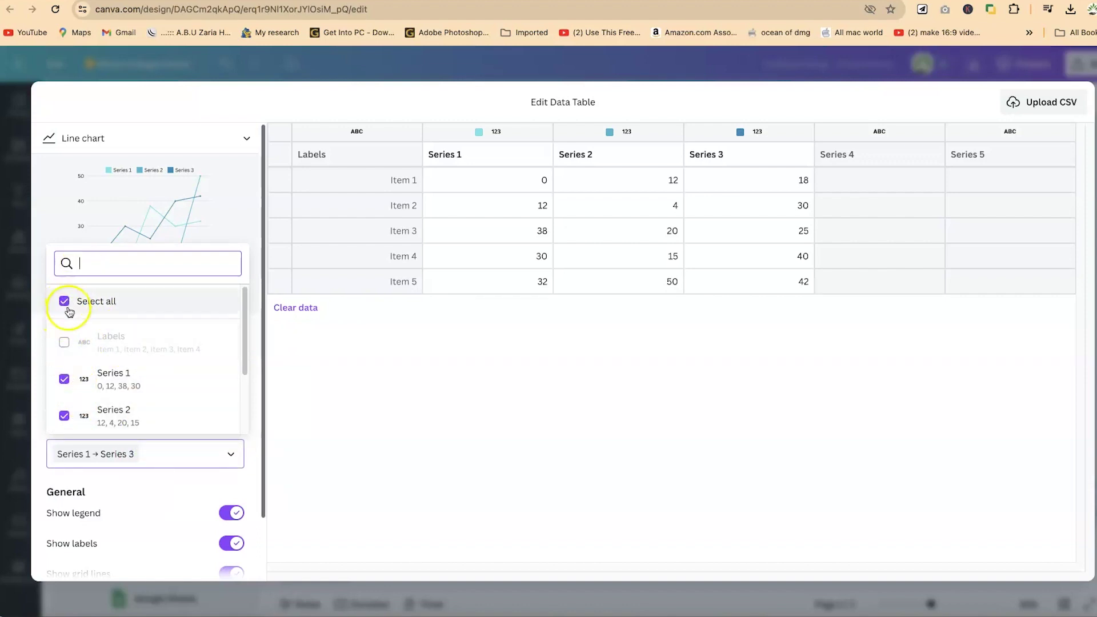
scroll(150, 412, down, 3)
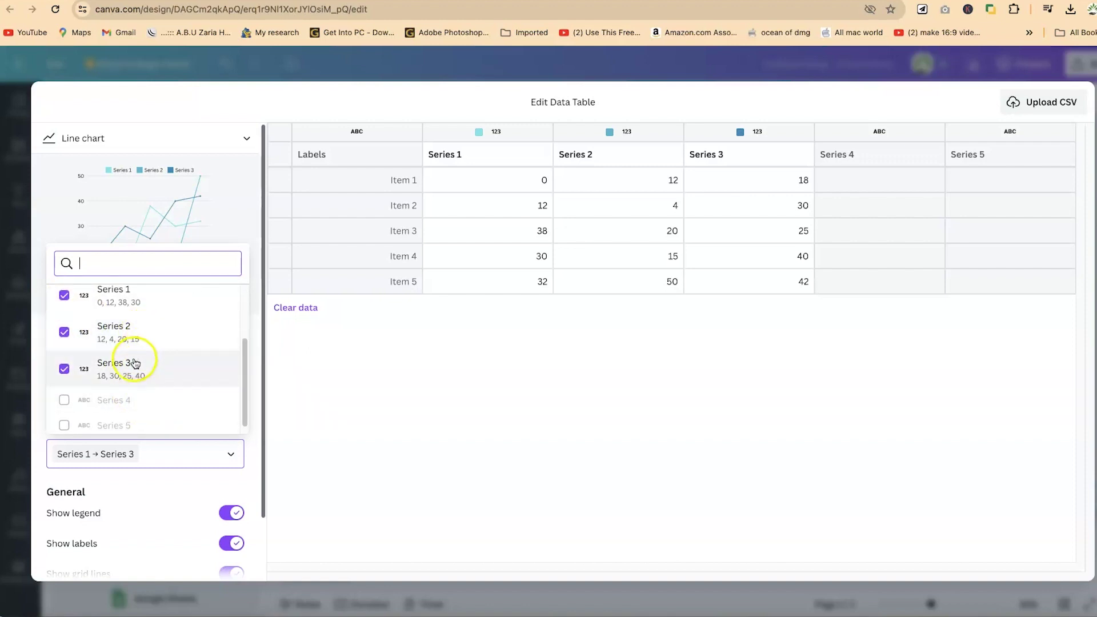
click(63, 332)
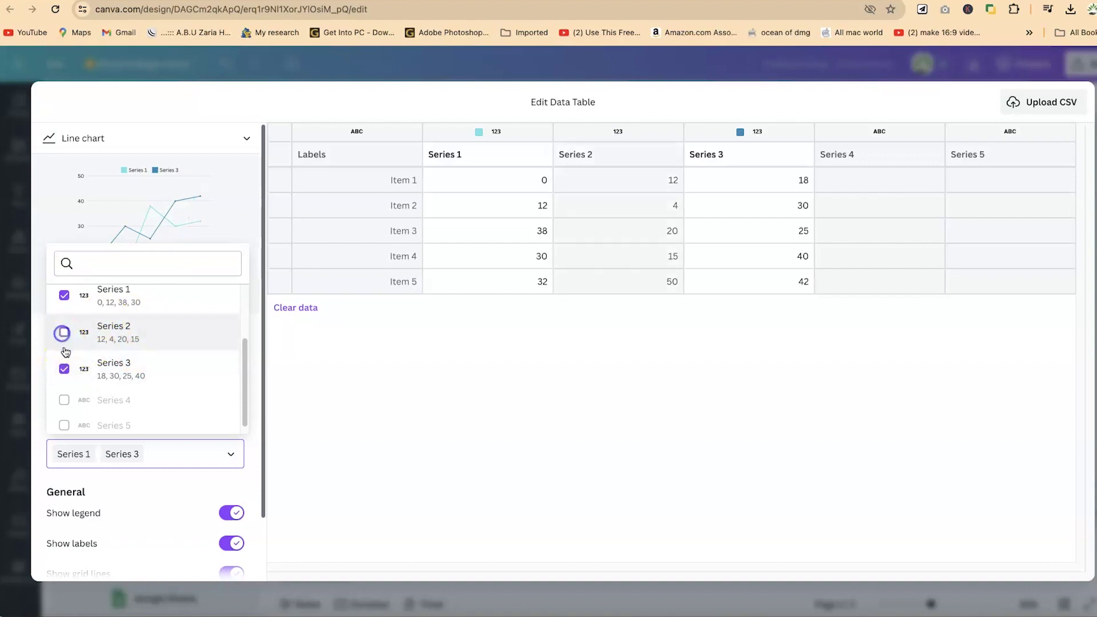
click(64, 369)
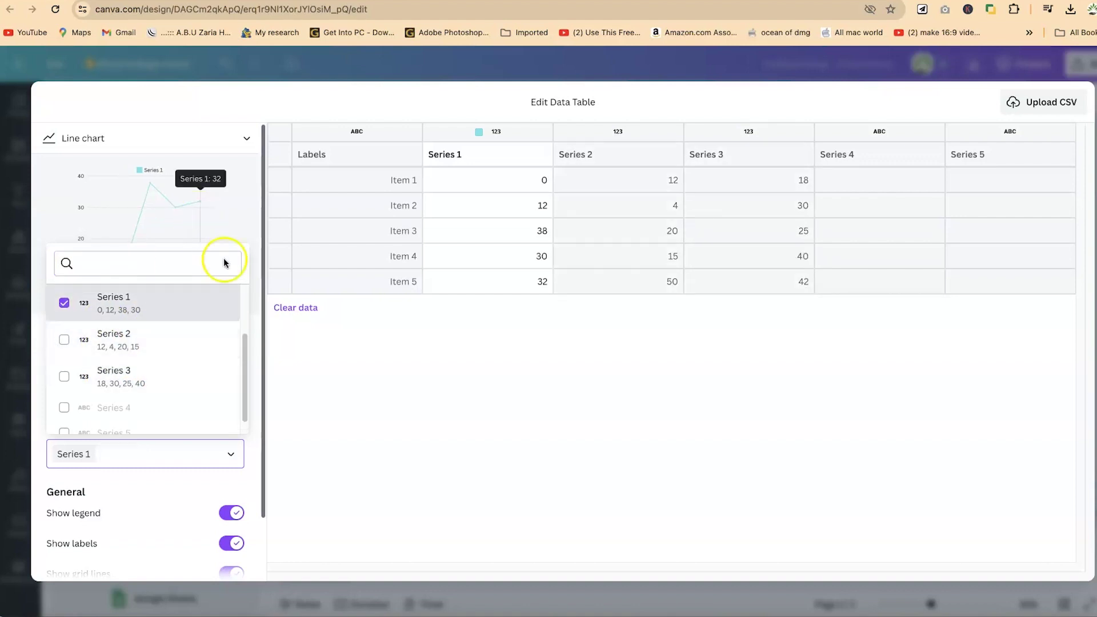
click(299, 383)
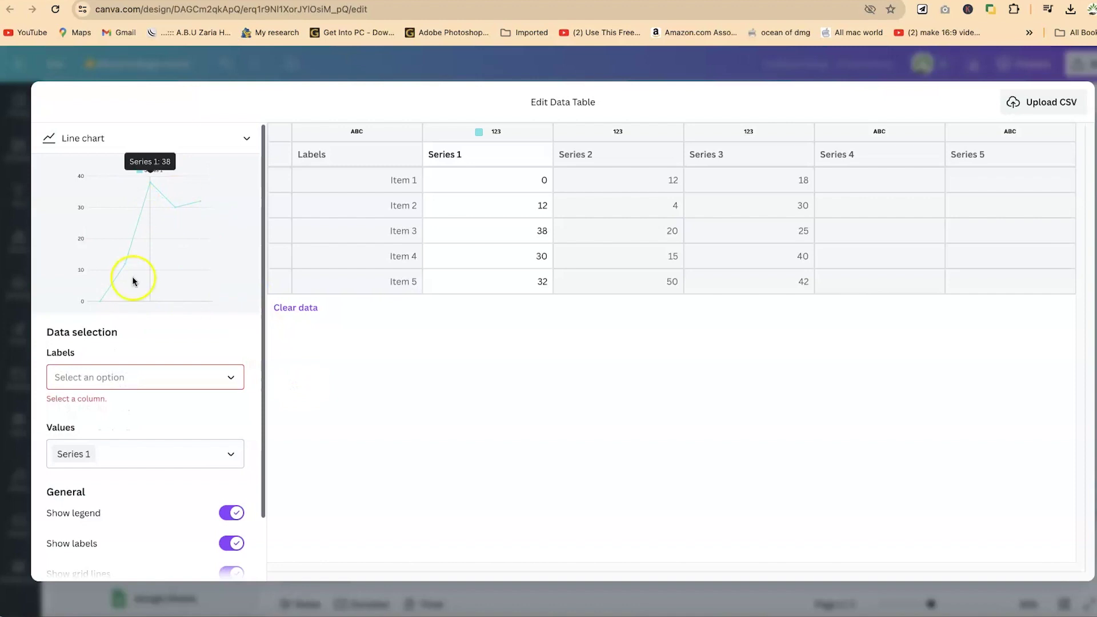
Restore Labels as the chart's label column and include Series 2 and Series 3 in its values again
click(201, 383)
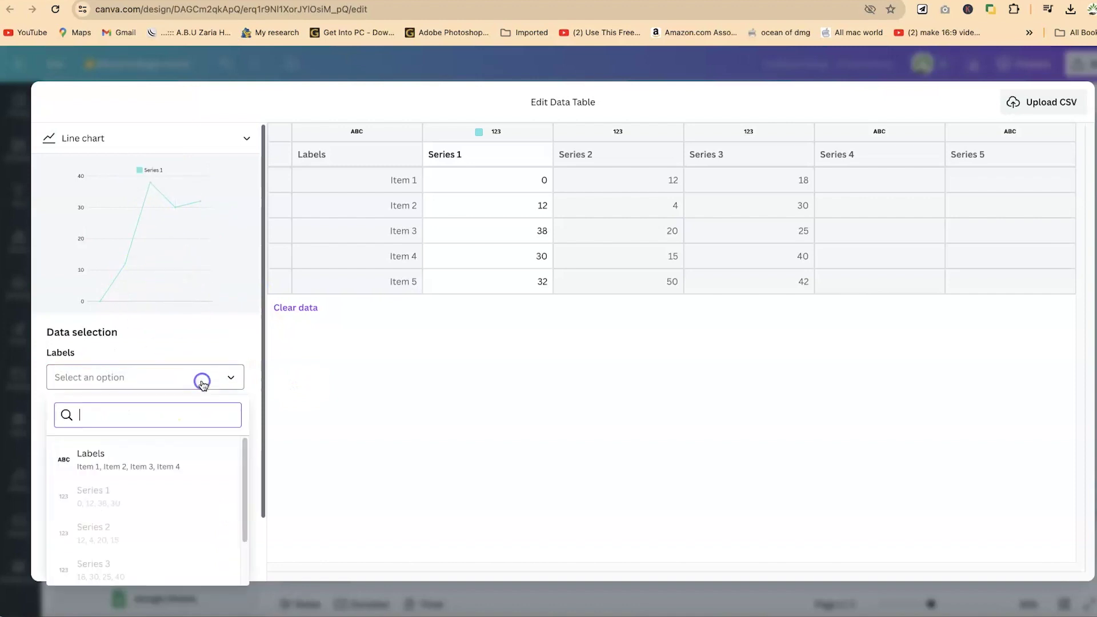
click(89, 452)
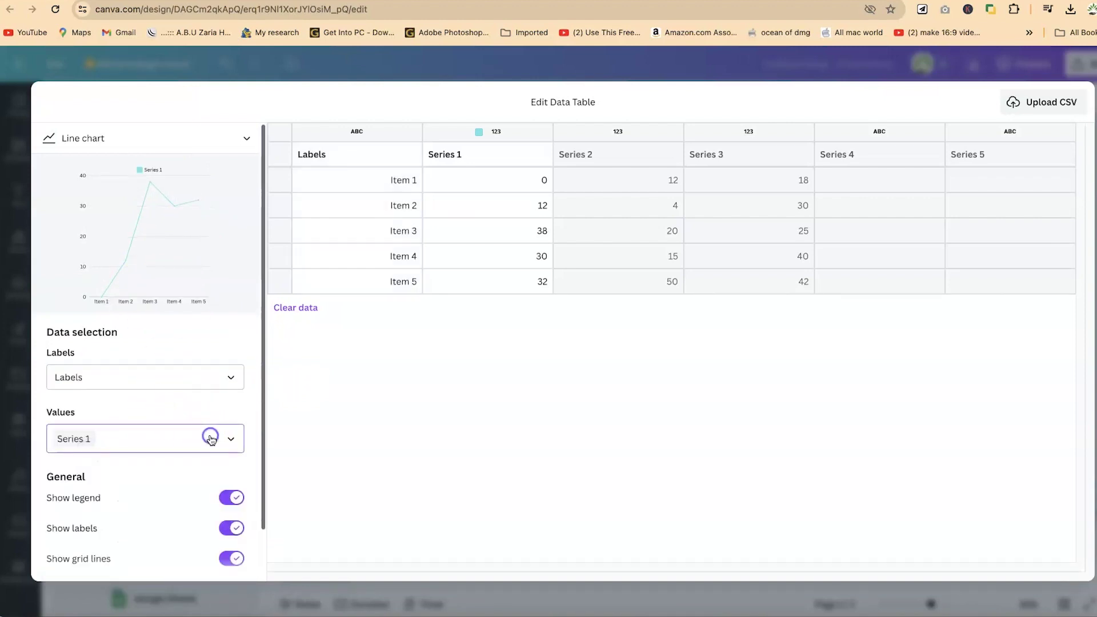
click(201, 437)
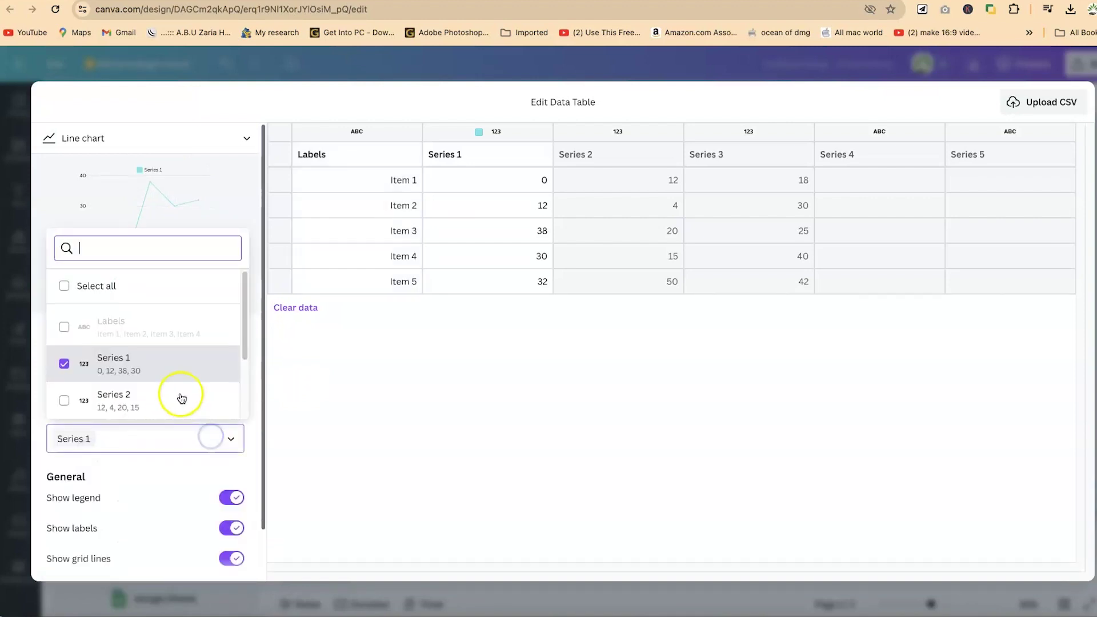
click(64, 401)
scroll(66, 372, down, 3)
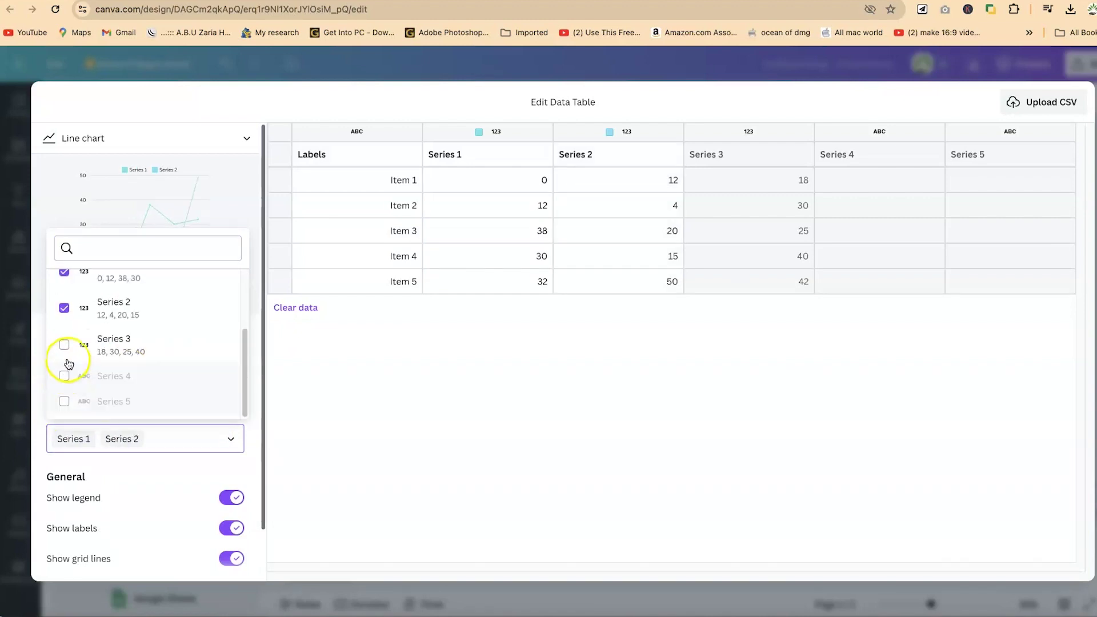
click(66, 351)
click(372, 446)
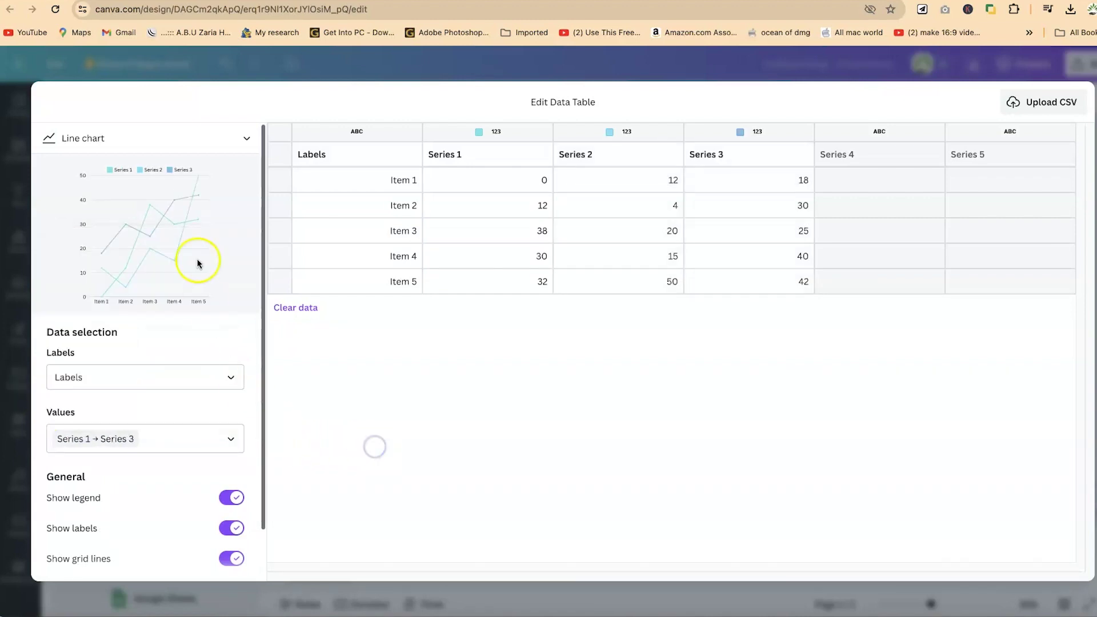
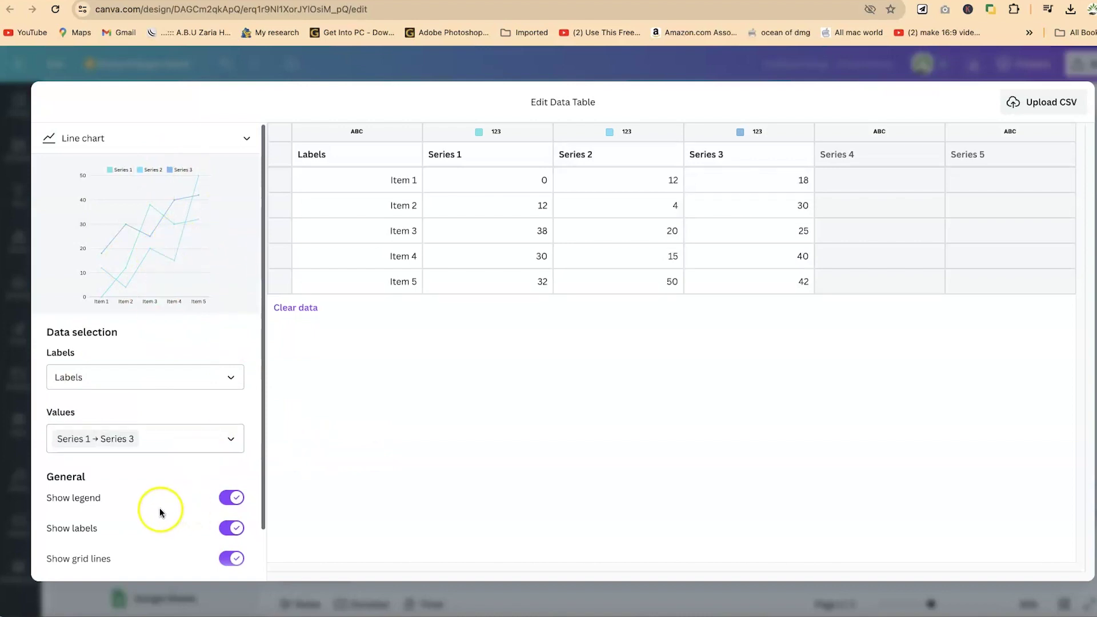
Try switching the chart's legend, labels and grid lines off and back on
click(232, 500)
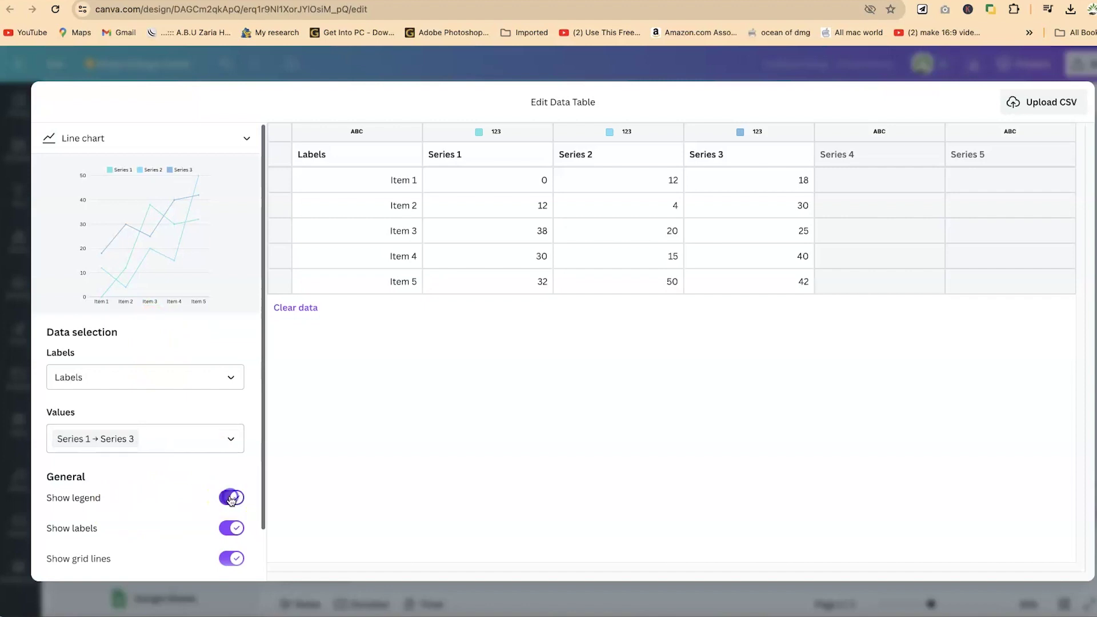
click(231, 498)
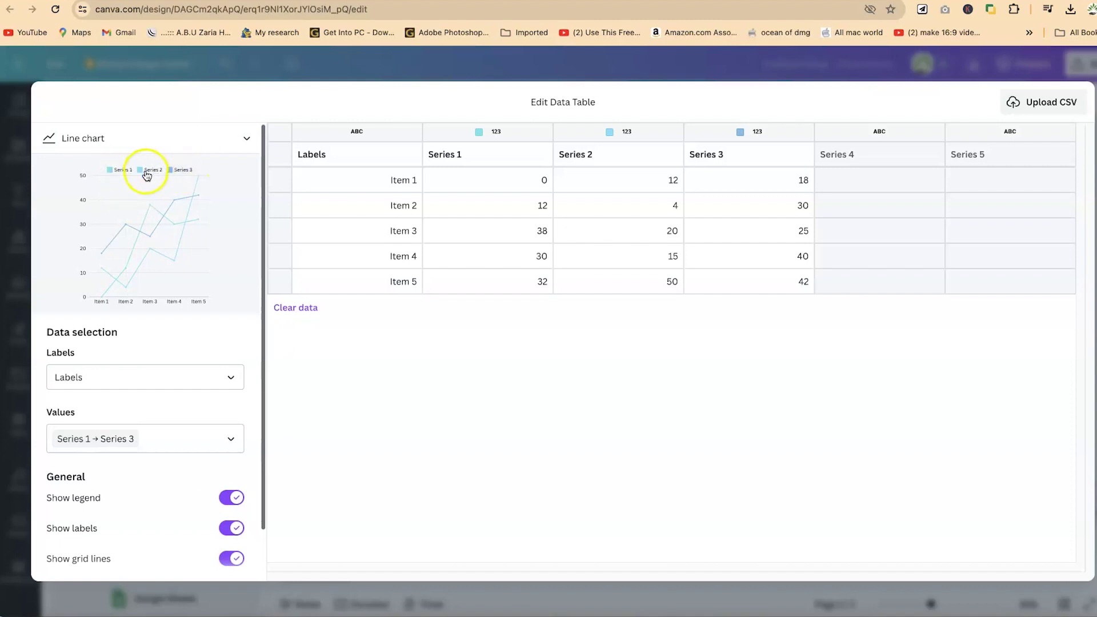
mouse_move(124, 182)
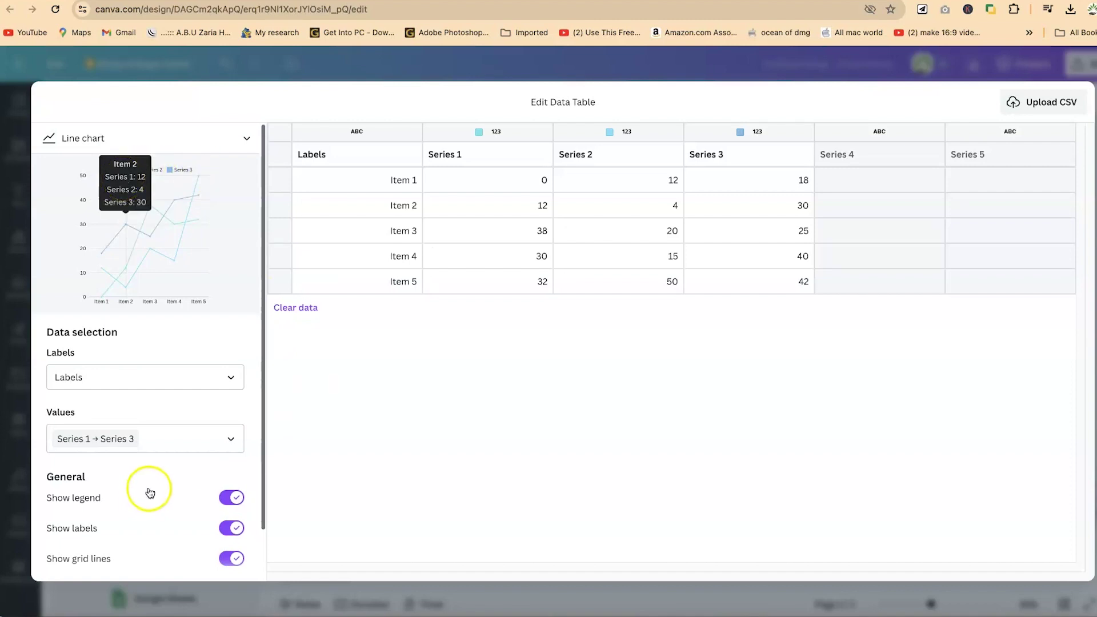
click(232, 529)
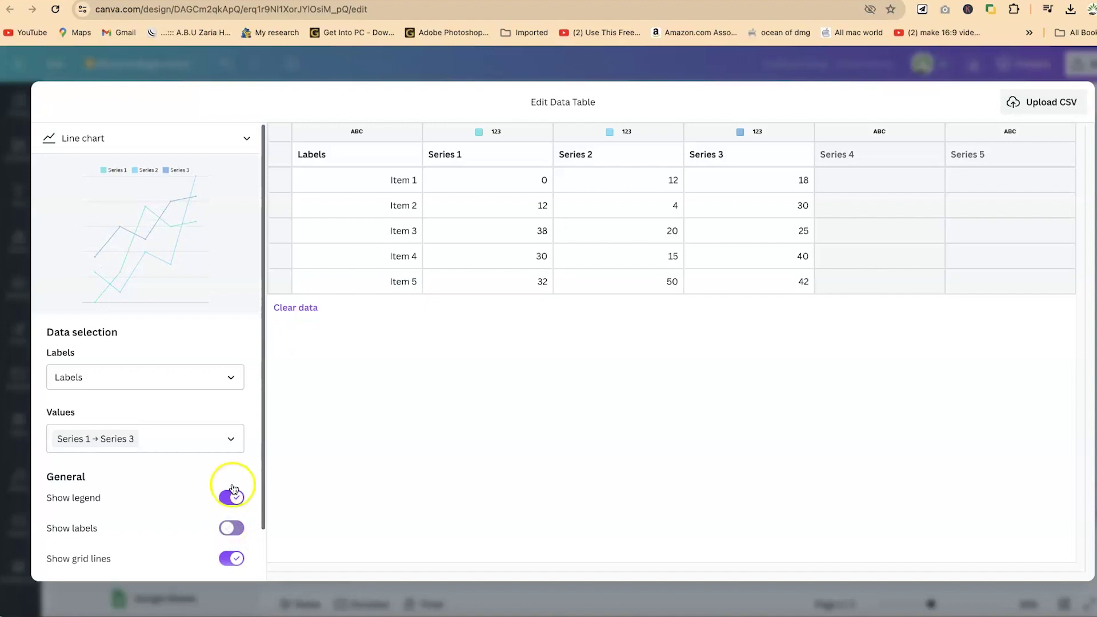
click(231, 529)
click(231, 529)
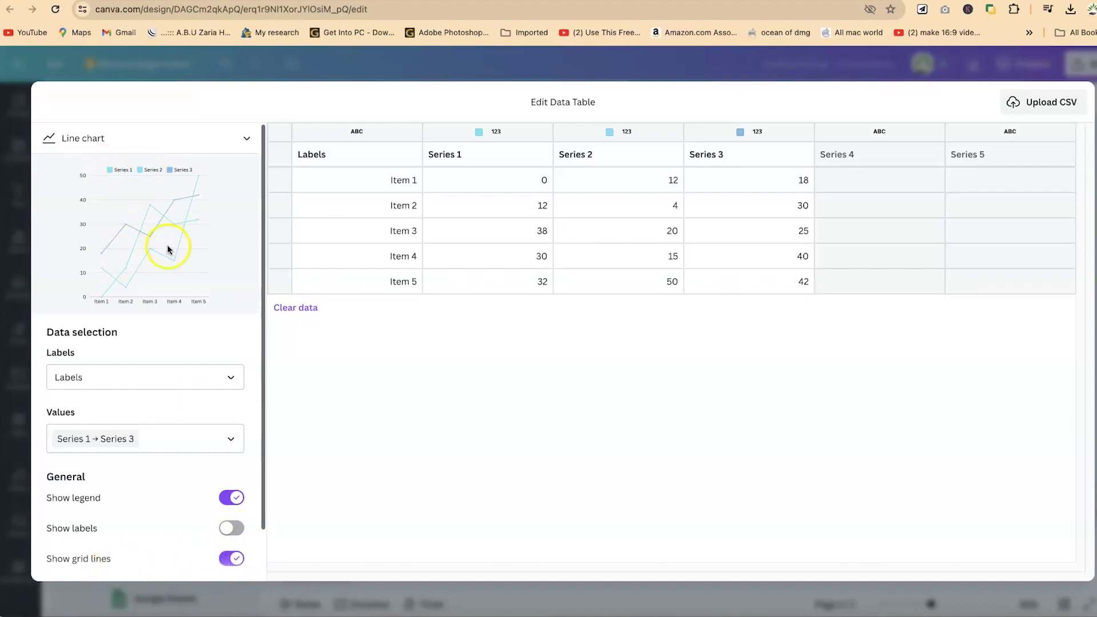
click(229, 560)
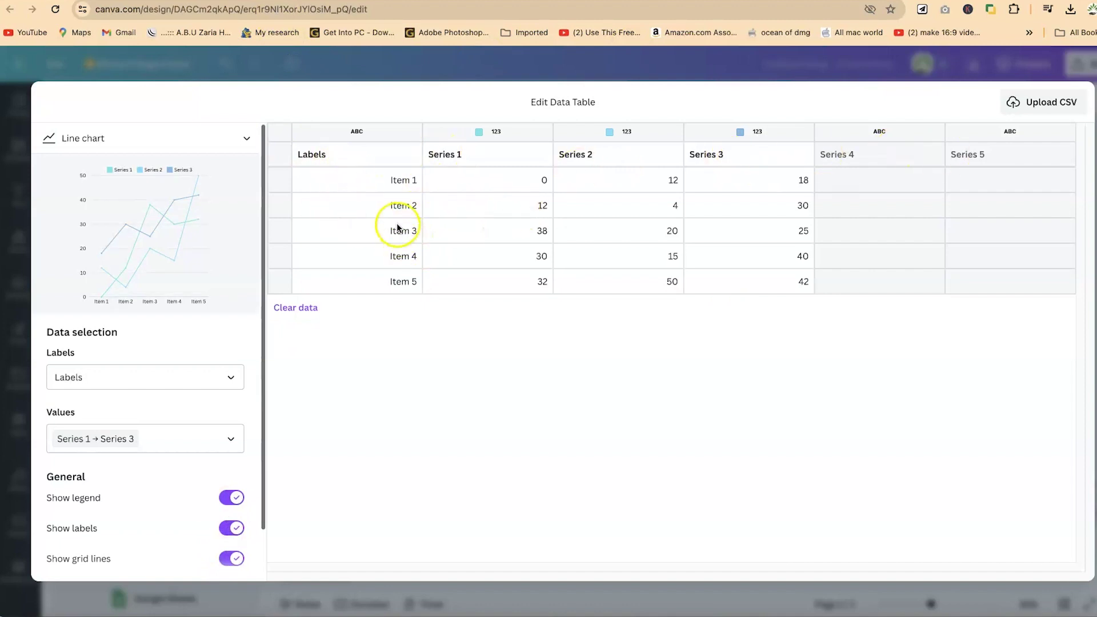
Rename the Labels column to Name of schools and its items to Government day Samaru, FCE Zaria, GGSS Bomo, Demonstration and ABU Zaria
click(369, 158)
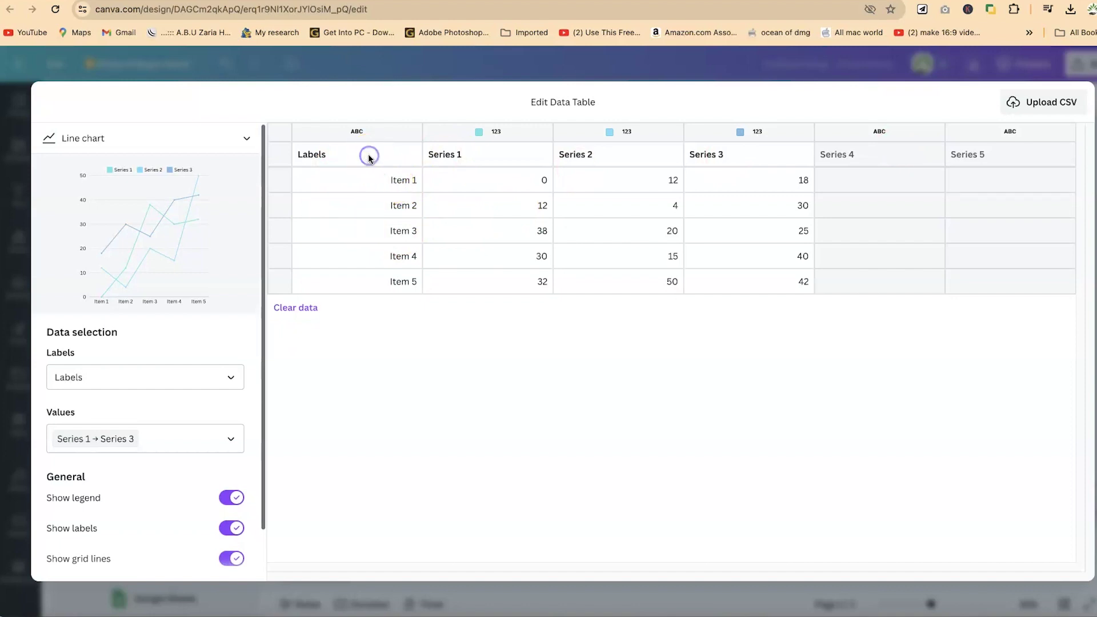
click(320, 153)
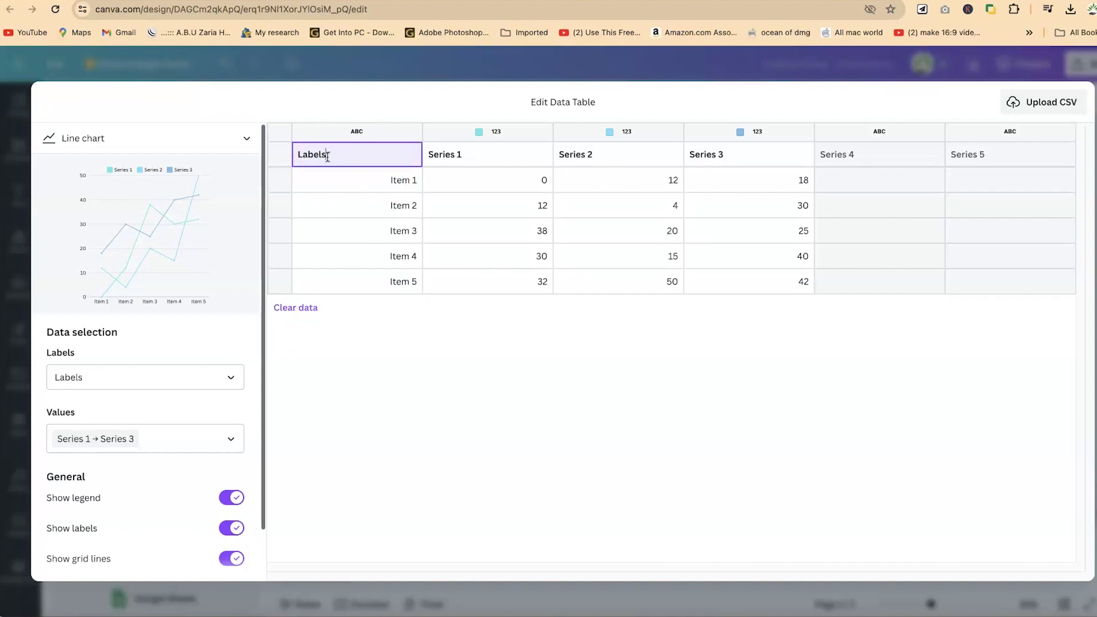
text(Name of schools Government day Samaru FCE Zaria GGSS Bomo Demonstration ABU)
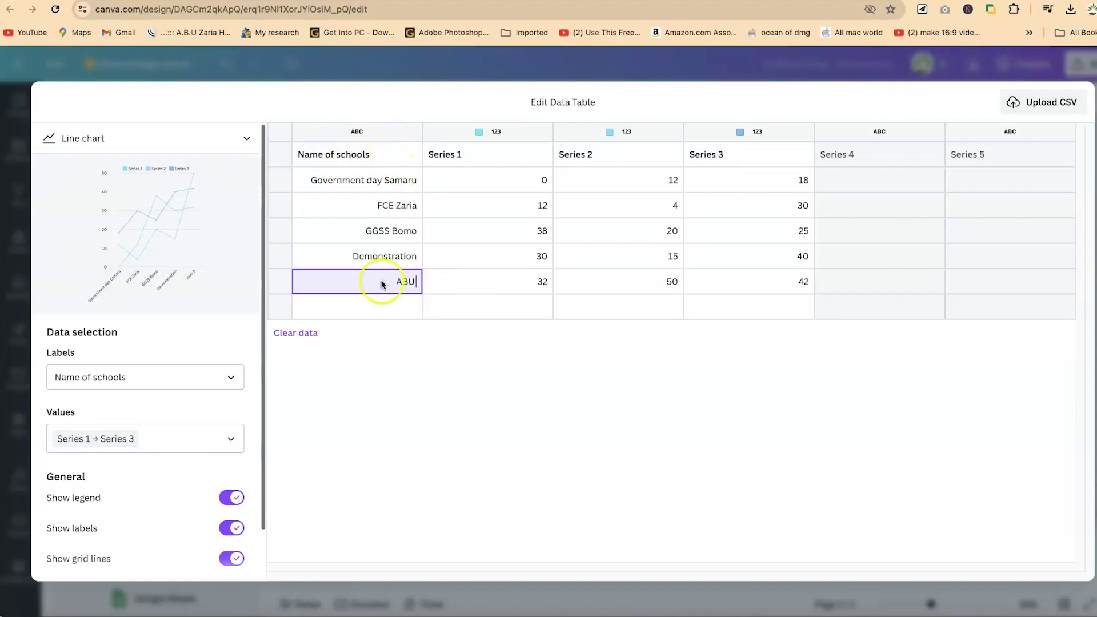
text(Zaria)
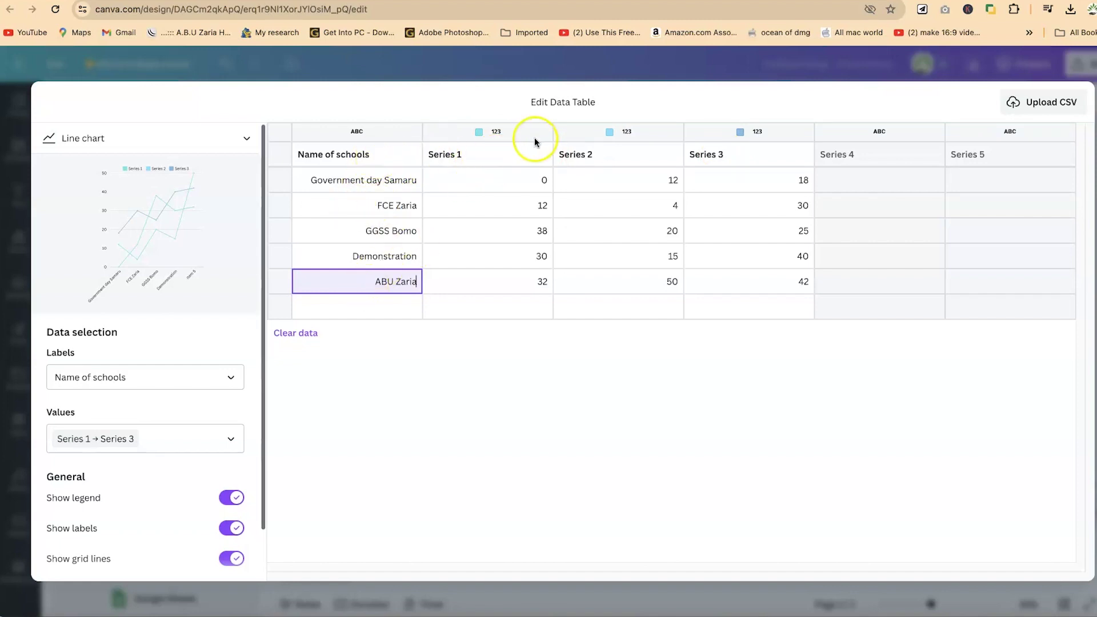
Rename the Series 1, Series 2 and Series 3 columns to January, February and March
click(452, 156)
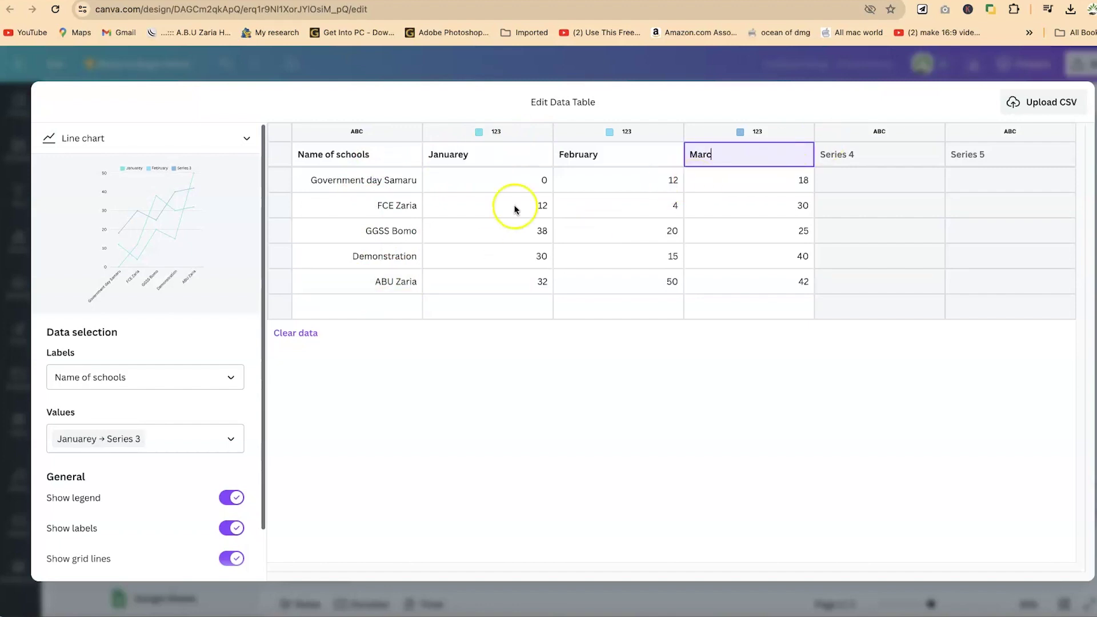
text(h)
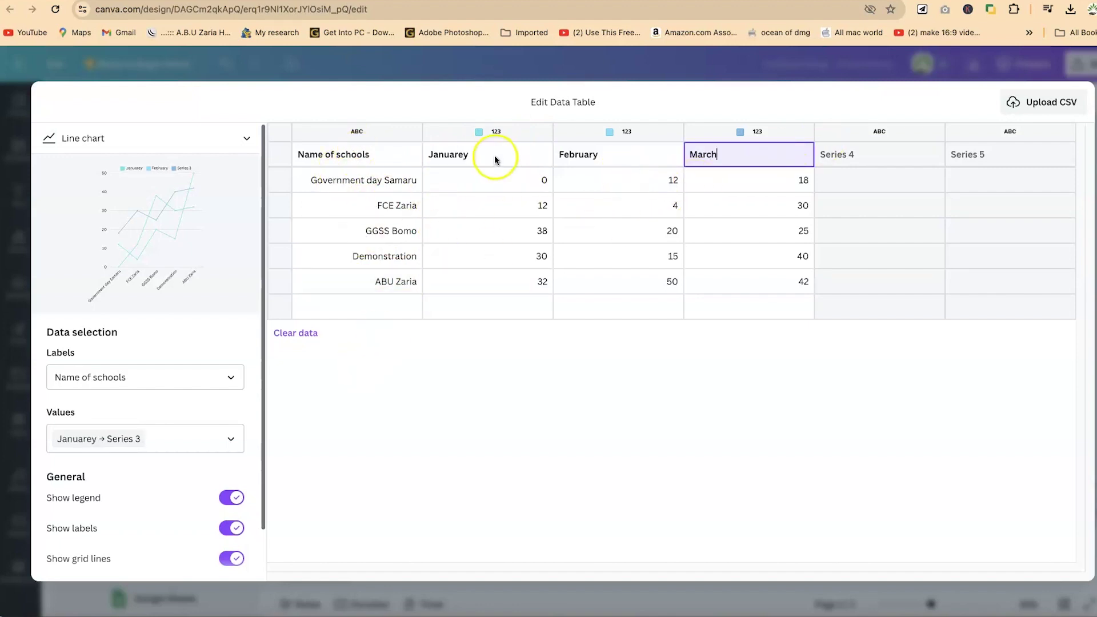
click(495, 148)
click(577, 205)
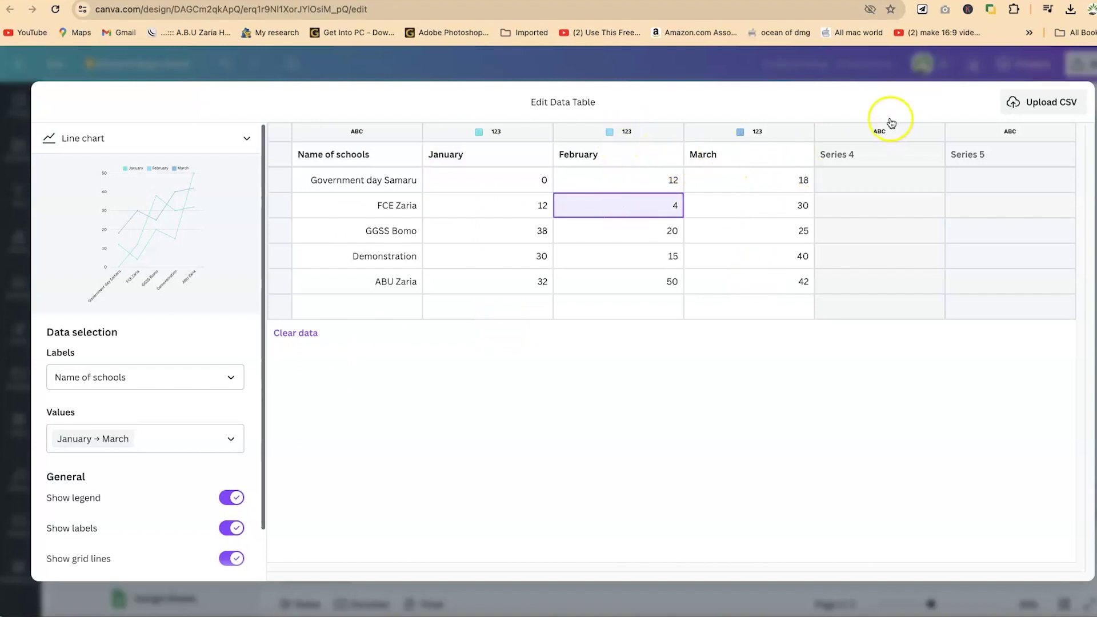
Delete the empty Series 4 and Series 5 columns and close the expanded data table
click(901, 150)
drag(1072, 287, 1063, 290)
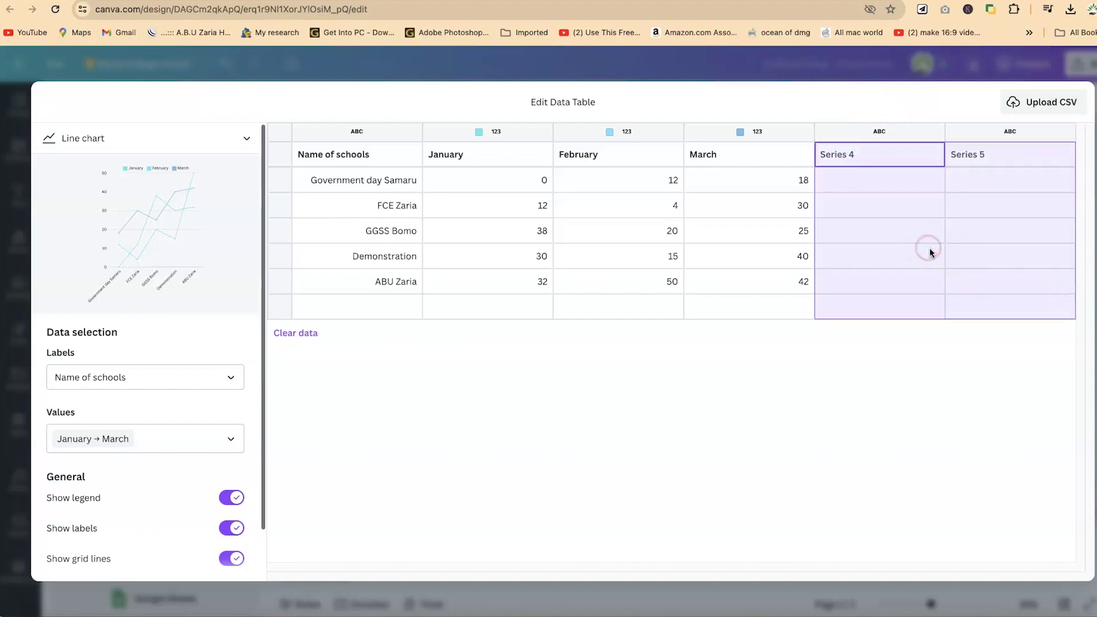
right_click(968, 423)
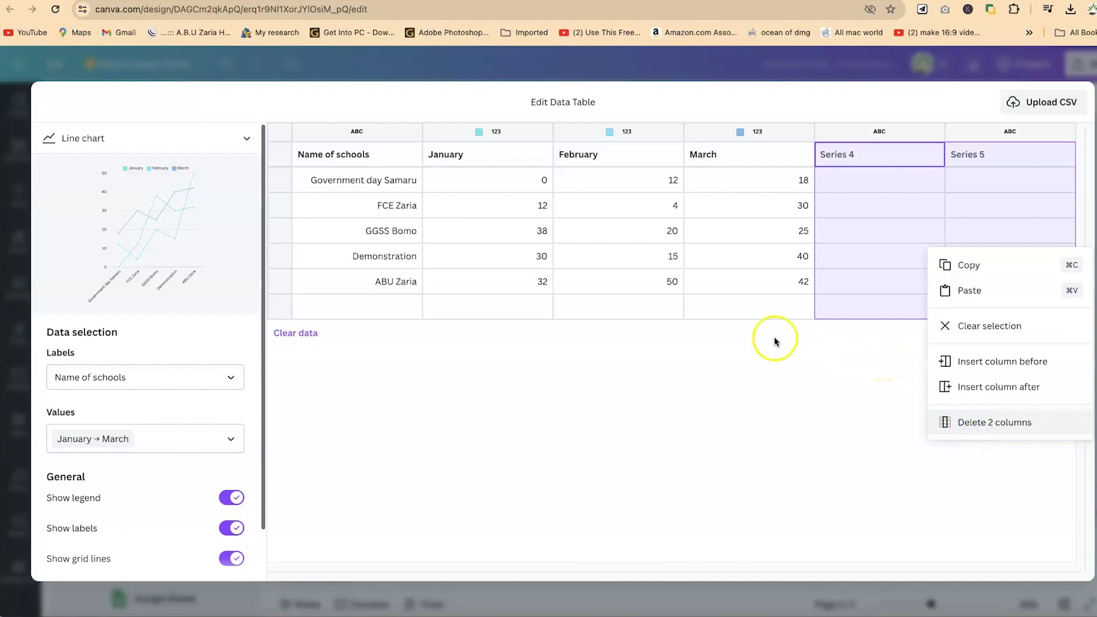
key(Return)
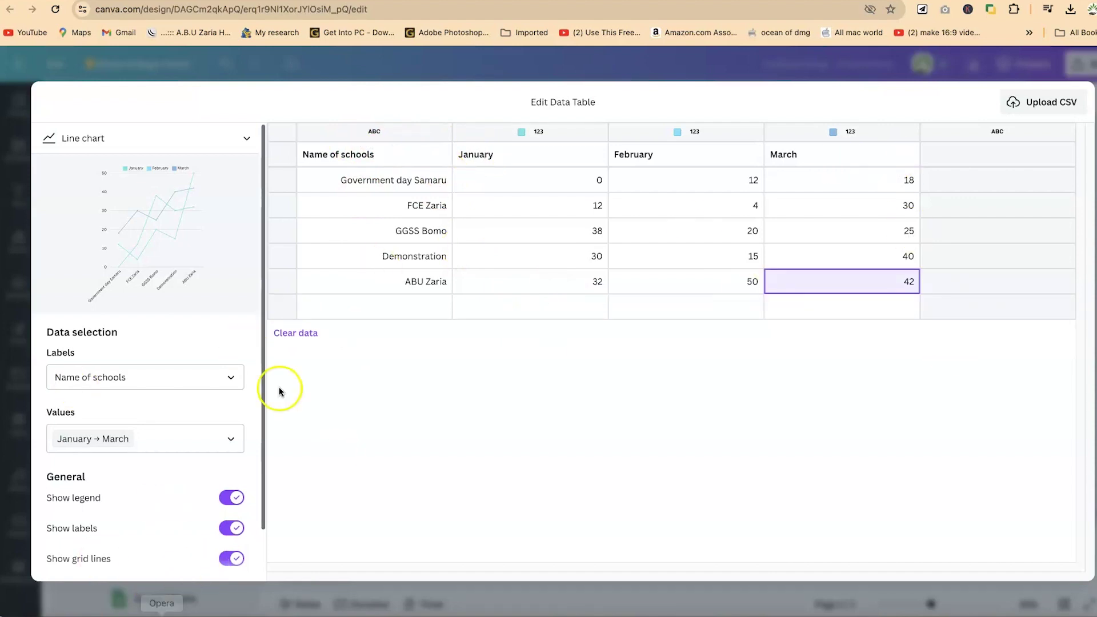
click(1053, 108)
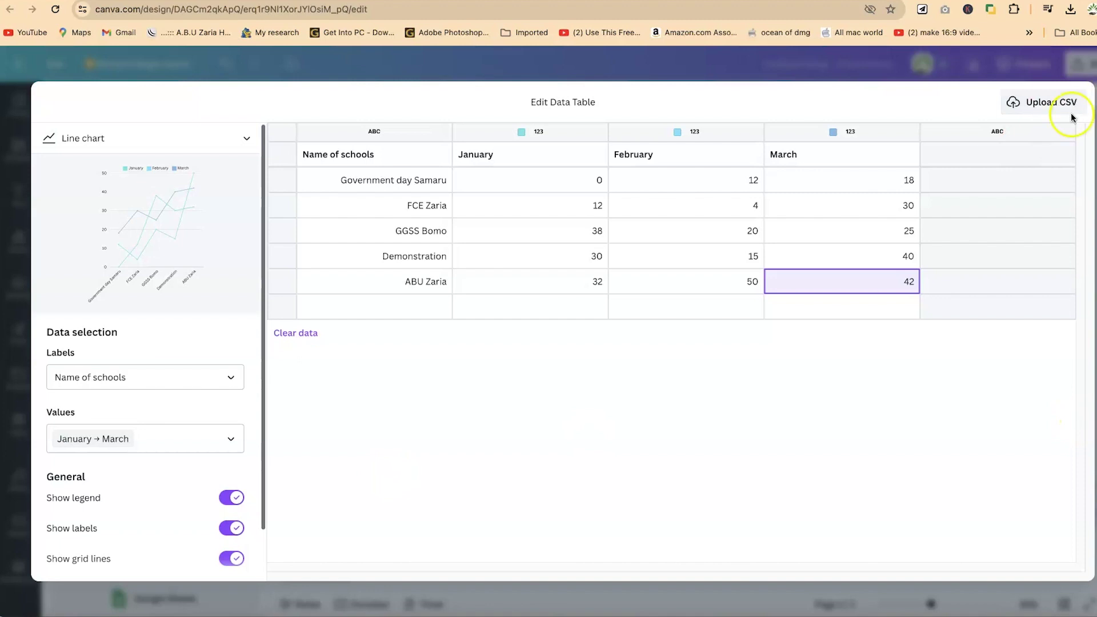
key(Escape)
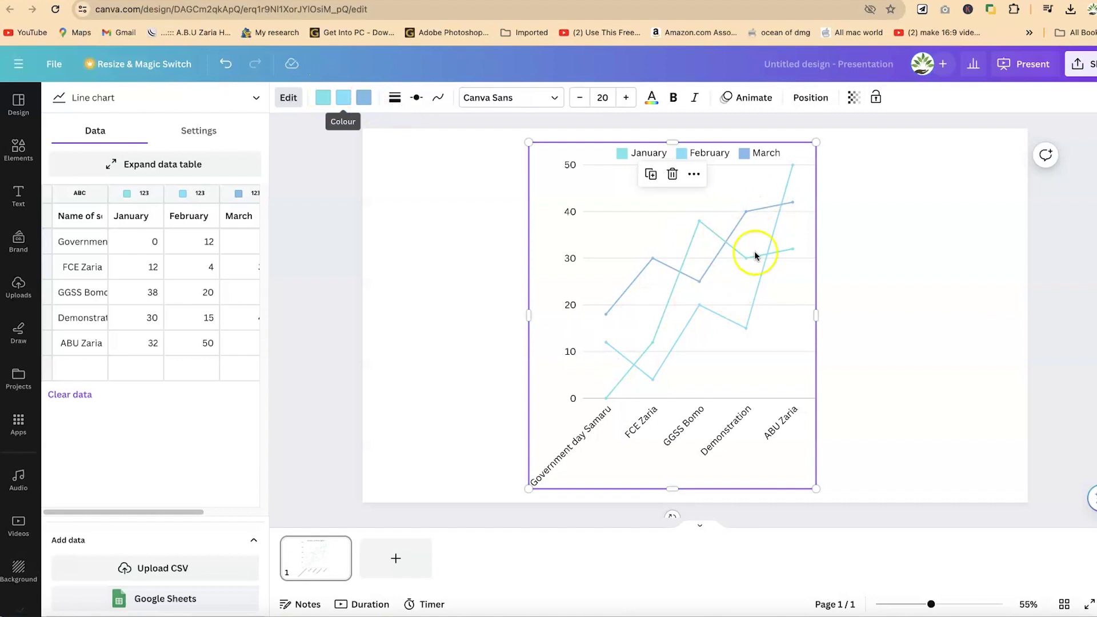
Recolour the line chart's January series black, February series dark blue and March series red
click(323, 103)
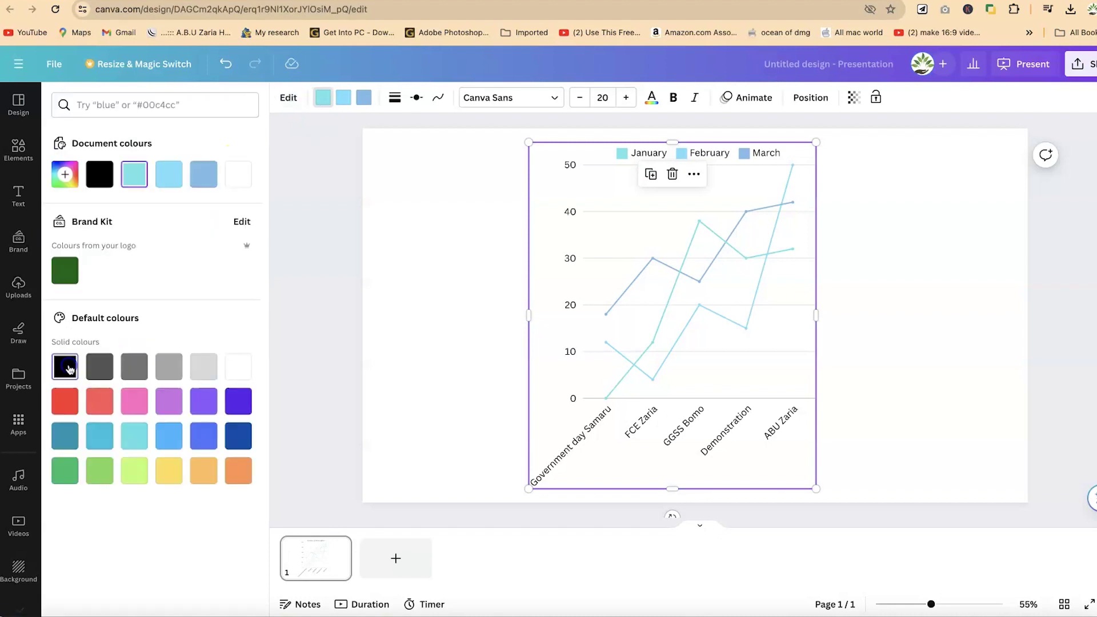
click(66, 367)
click(341, 99)
click(237, 442)
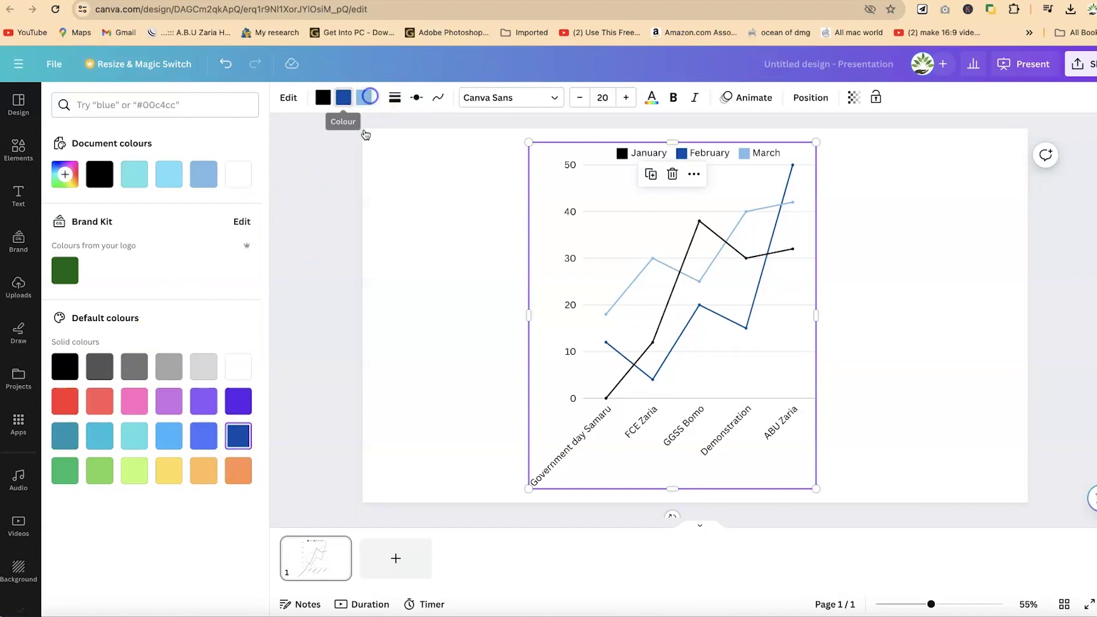
click(65, 401)
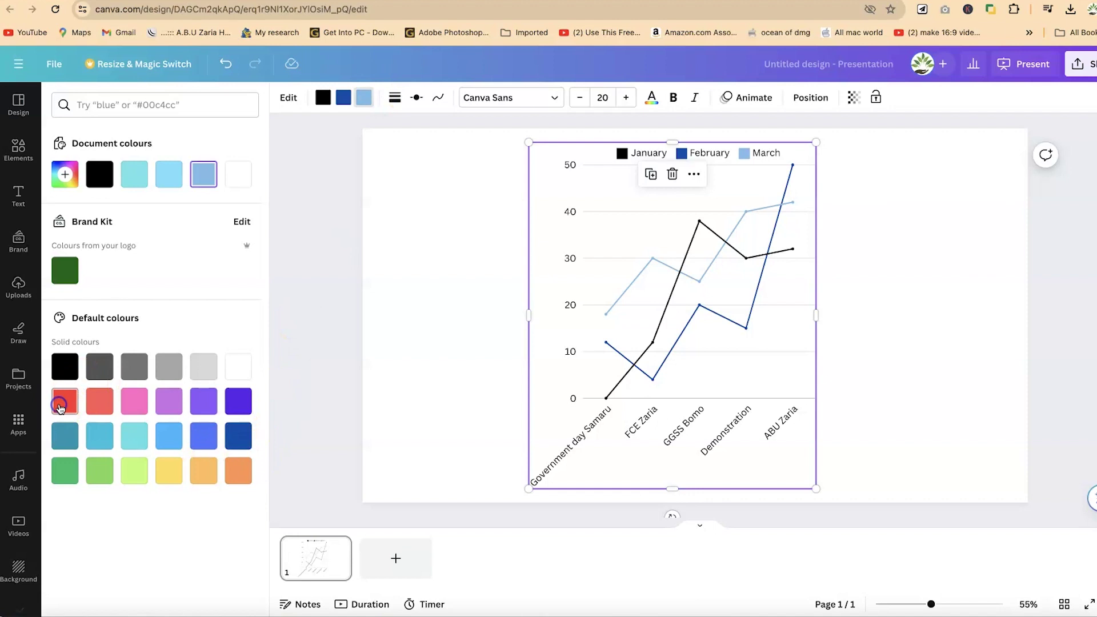
click(889, 350)
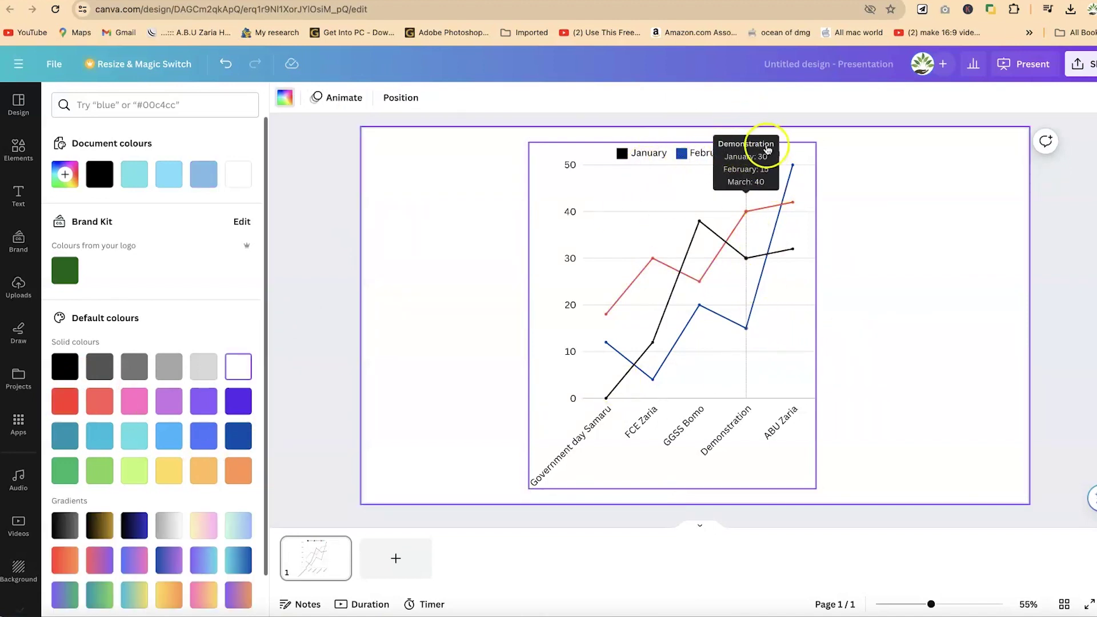
Try the Stacked row chart type on the line chart and change it to a Row chart
mouse_move(692, 271)
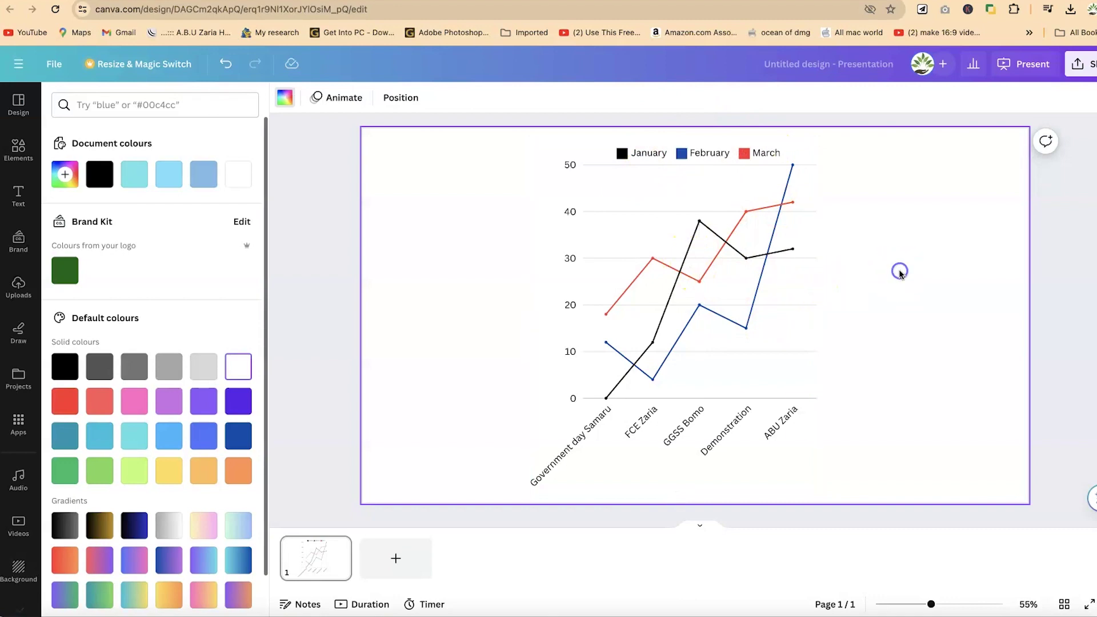
click(292, 230)
click(722, 259)
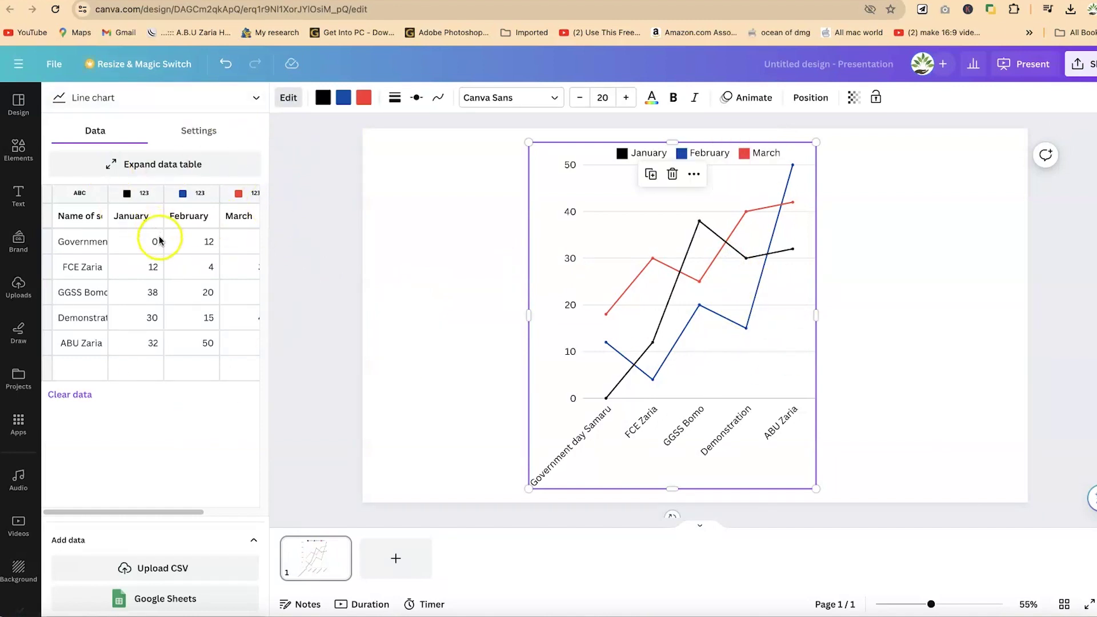
click(205, 132)
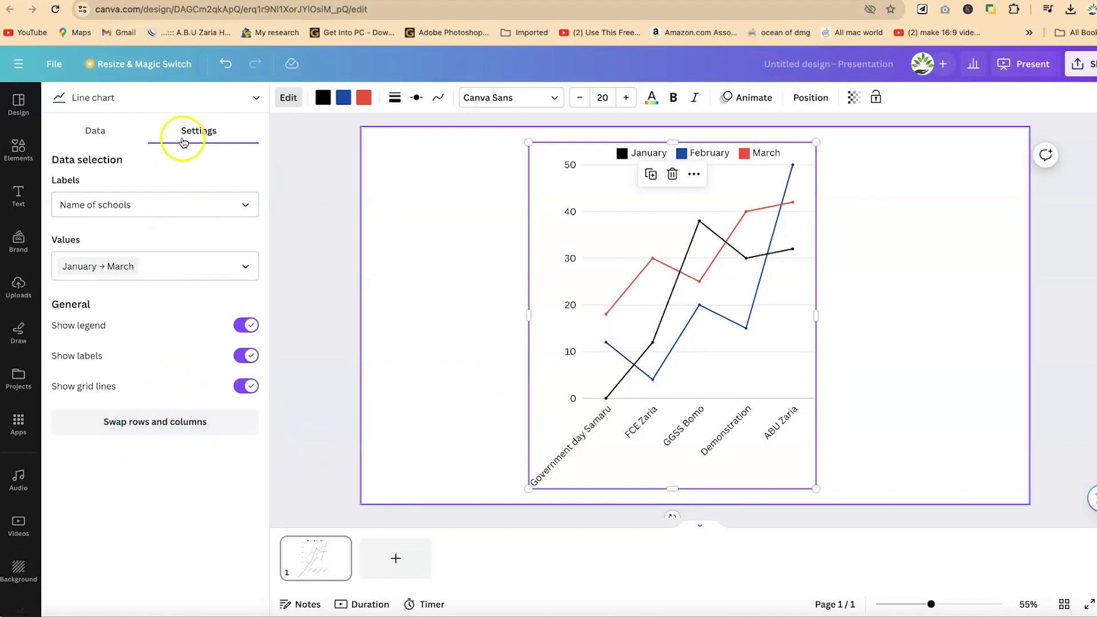
click(162, 104)
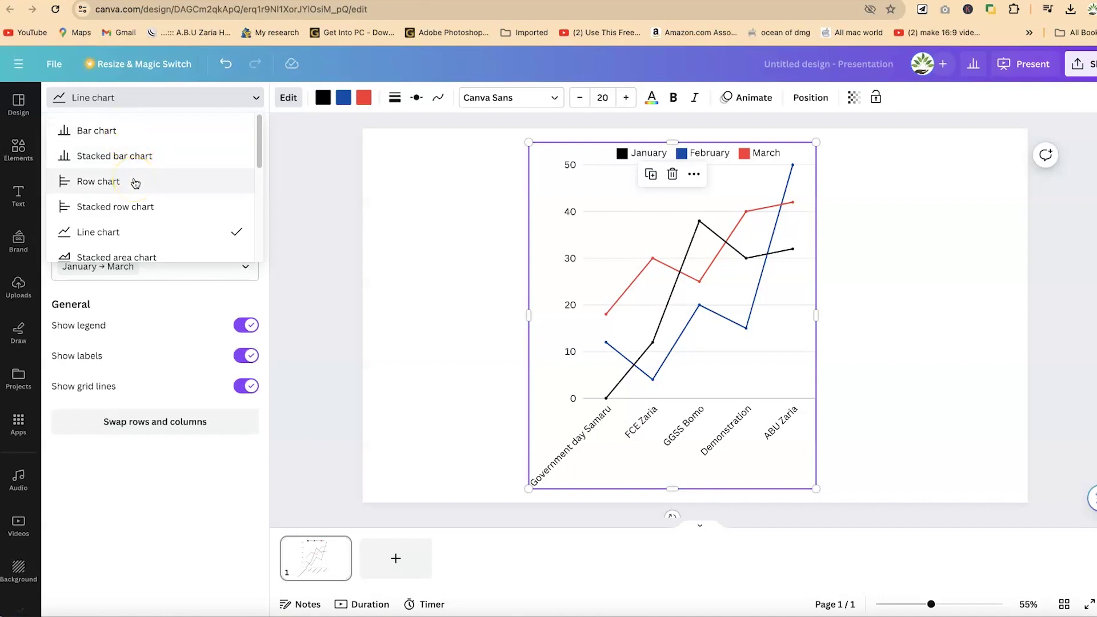
click(144, 211)
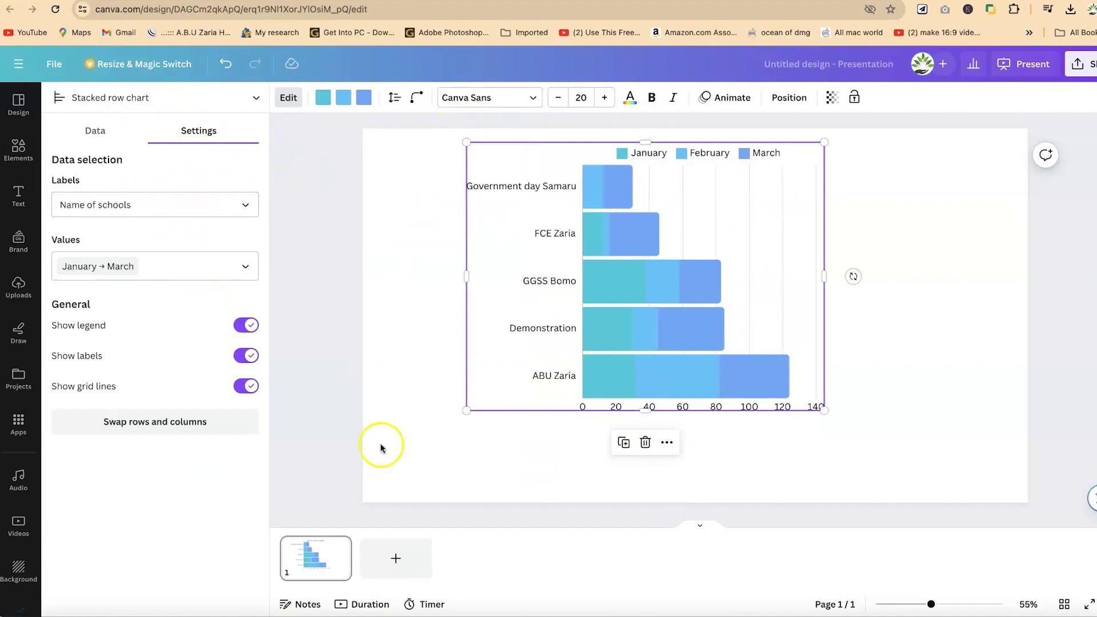
click(203, 97)
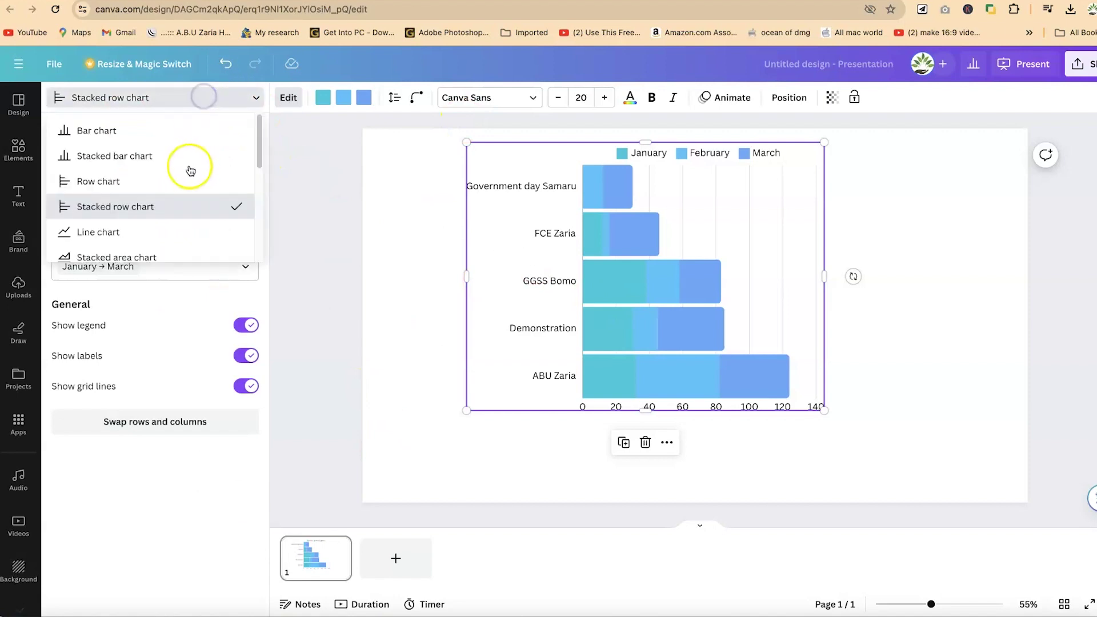
click(148, 189)
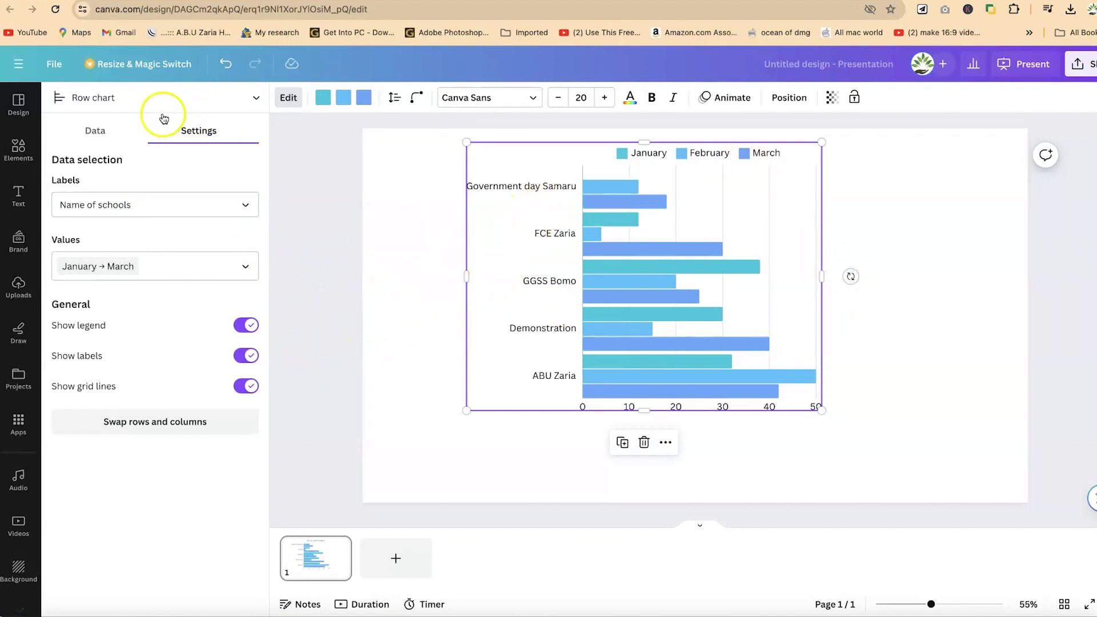
Try the Donut chart type on the row chart's school data
click(149, 98)
scroll(154, 222, down, 4)
scroll(151, 212, down, 2)
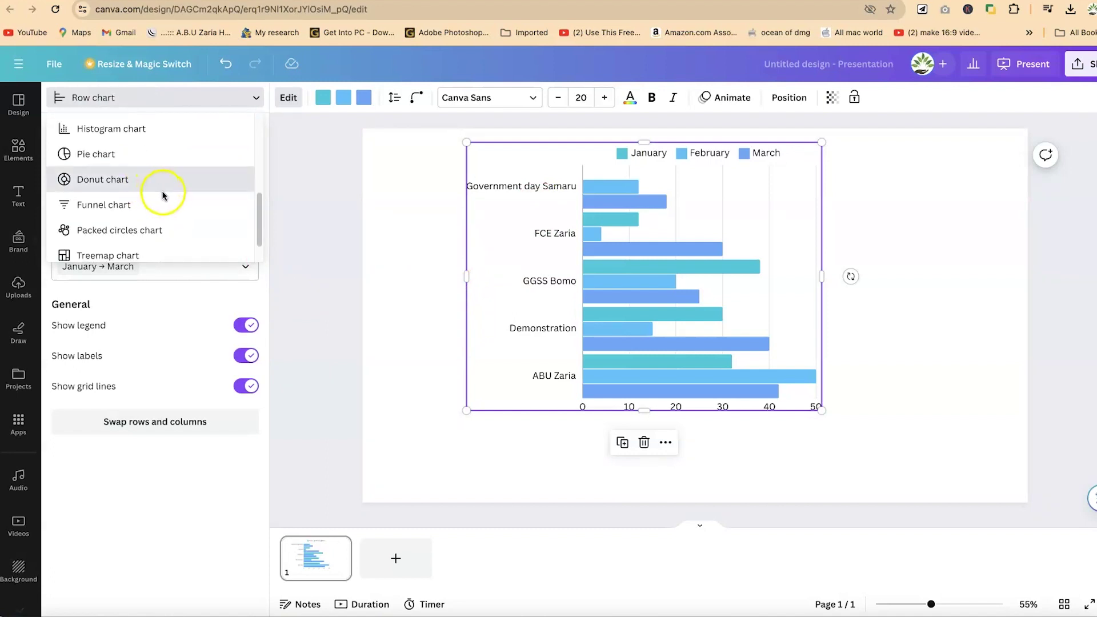
click(162, 192)
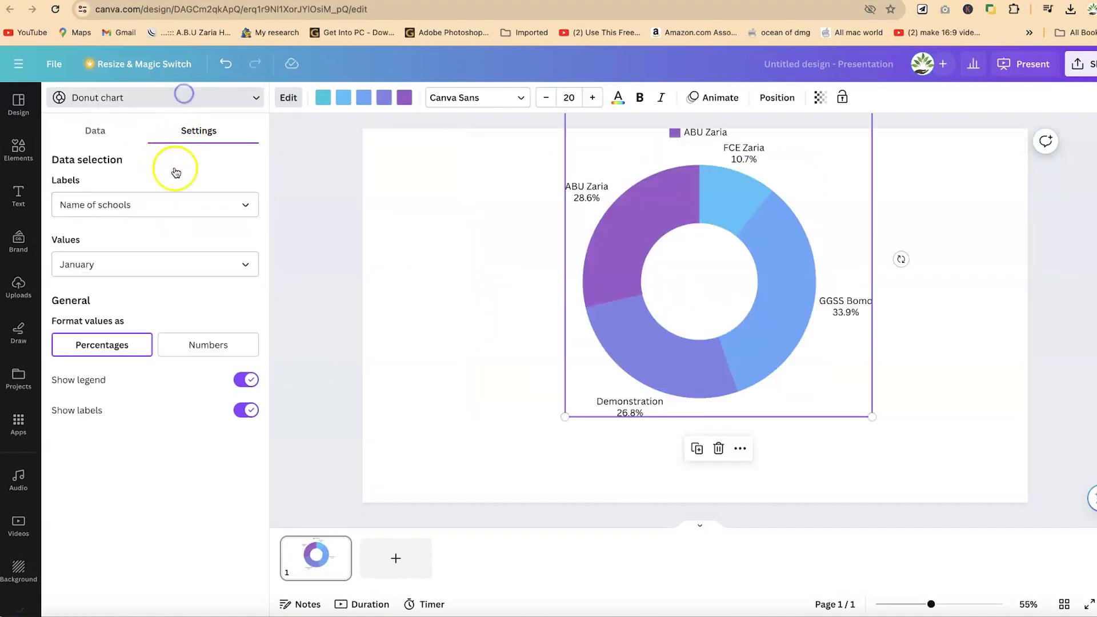
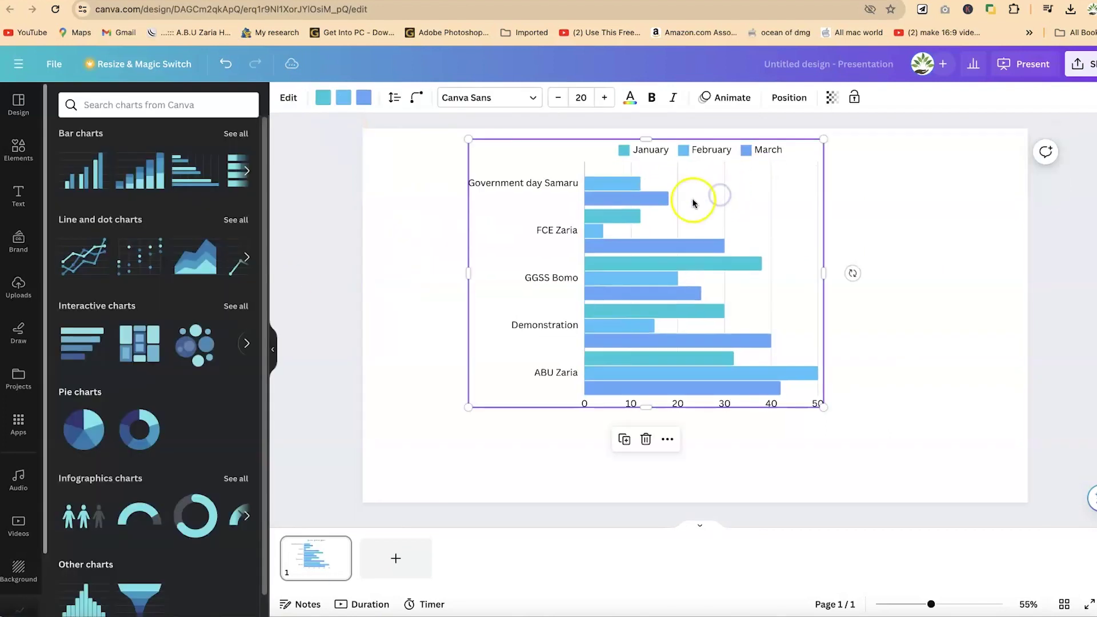
Move the row chart to the right on the slide and set its row spacing to about 31
click(693, 202)
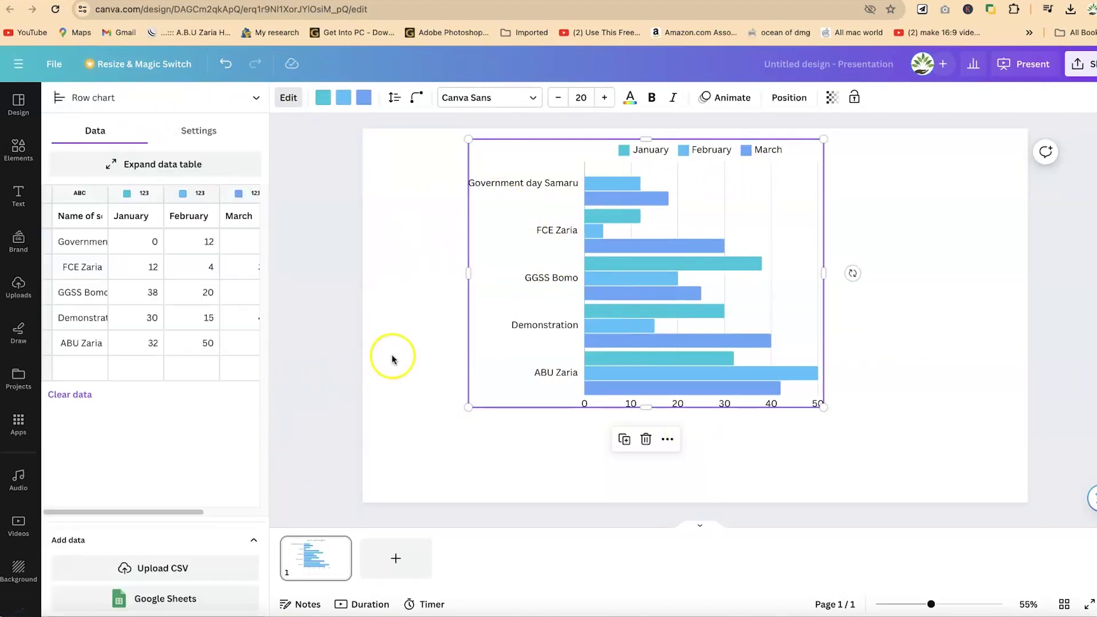
drag(750, 258, 788, 239)
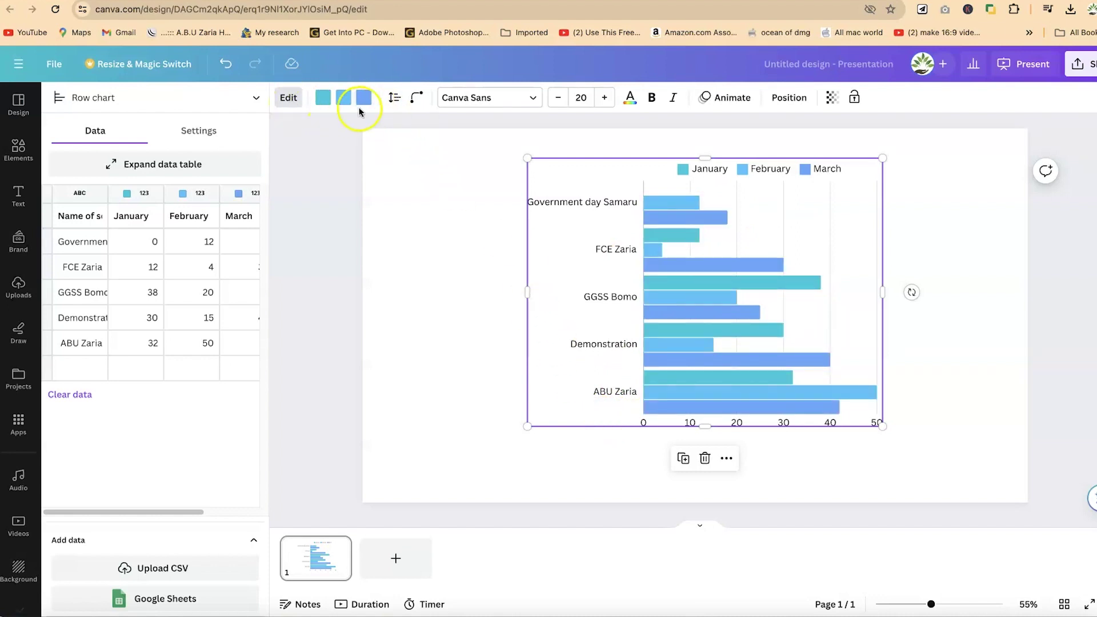
click(393, 100)
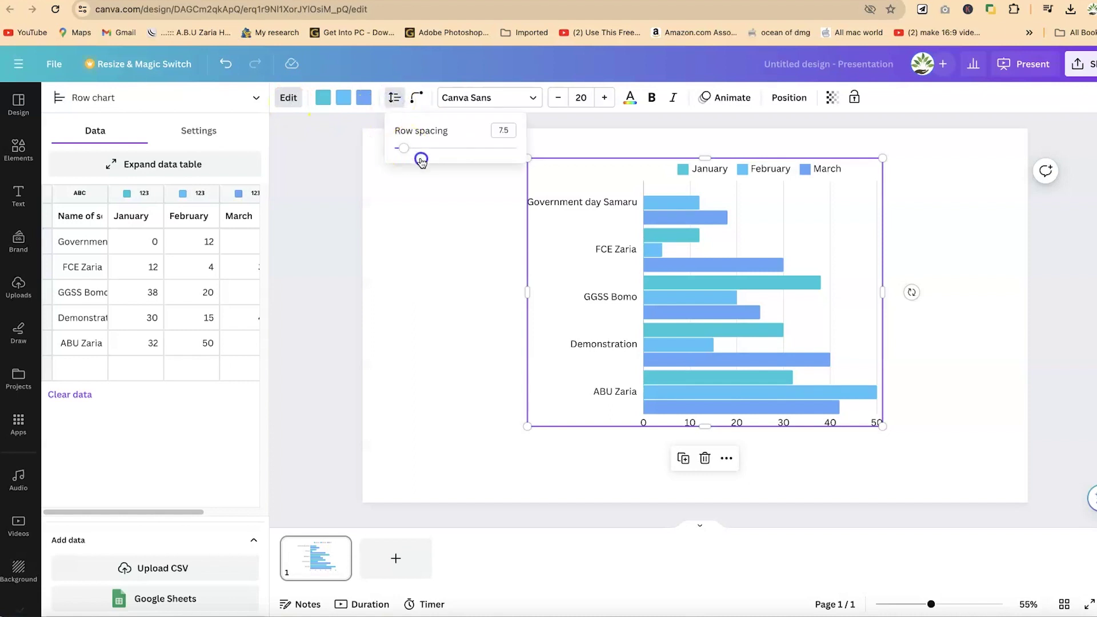
click(434, 170)
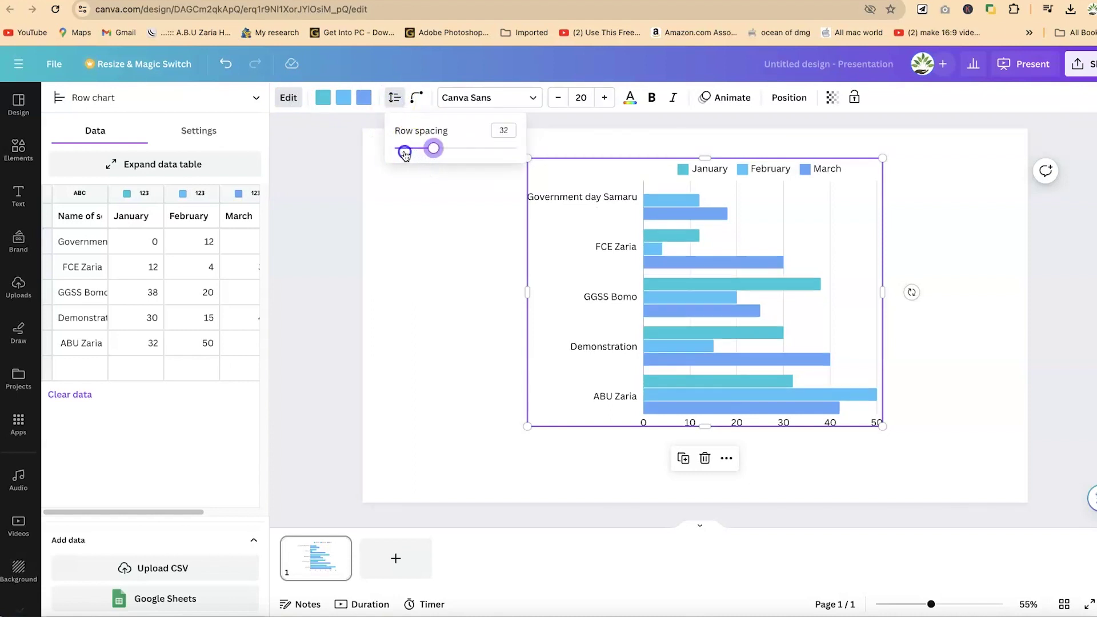
drag(430, 168, 433, 169)
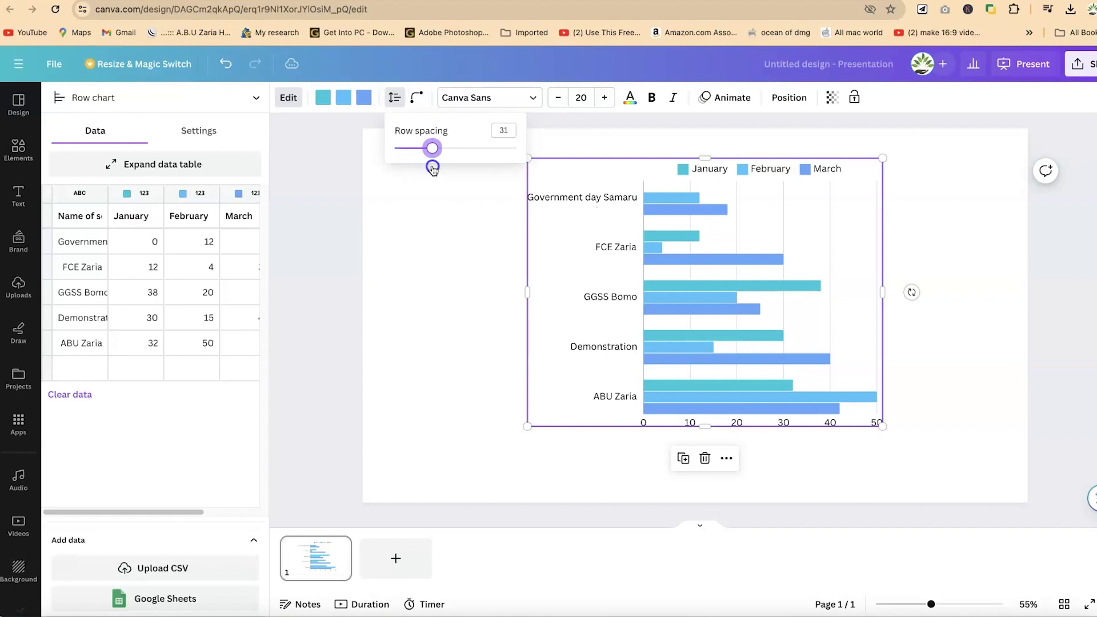
Round the row chart's bars by setting their roundness to about 58
click(417, 97)
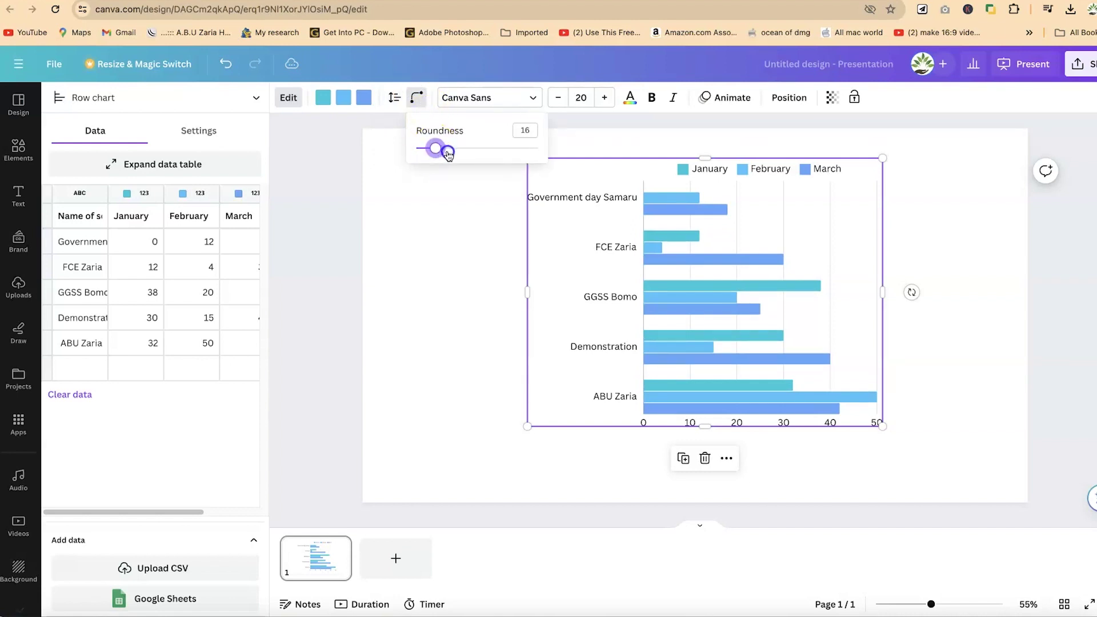
drag(465, 160, 475, 166)
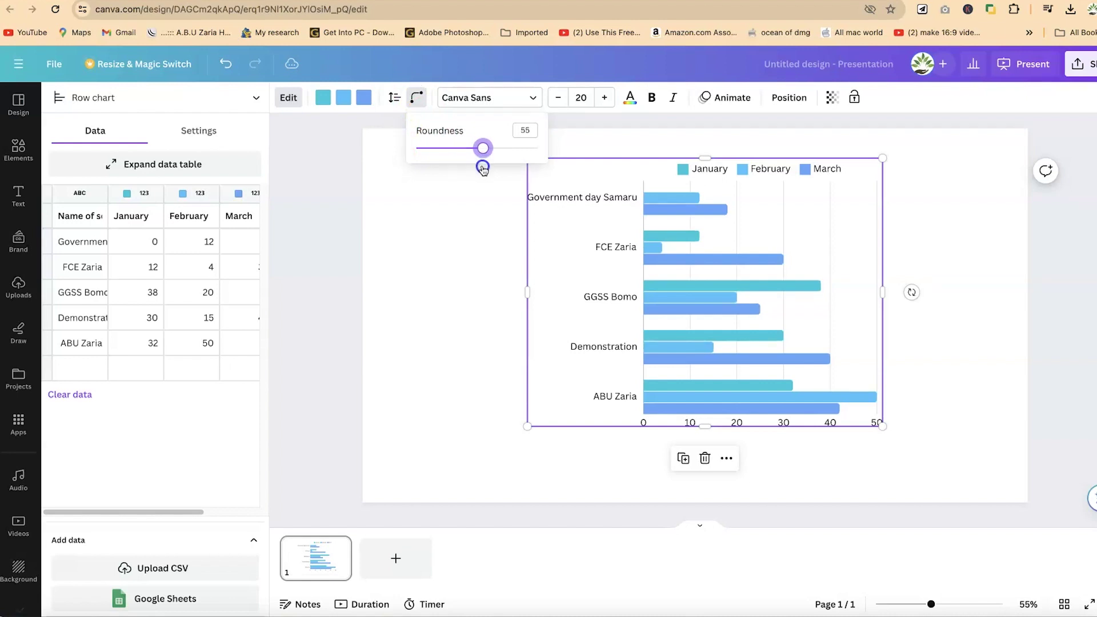
drag(514, 179, 484, 166)
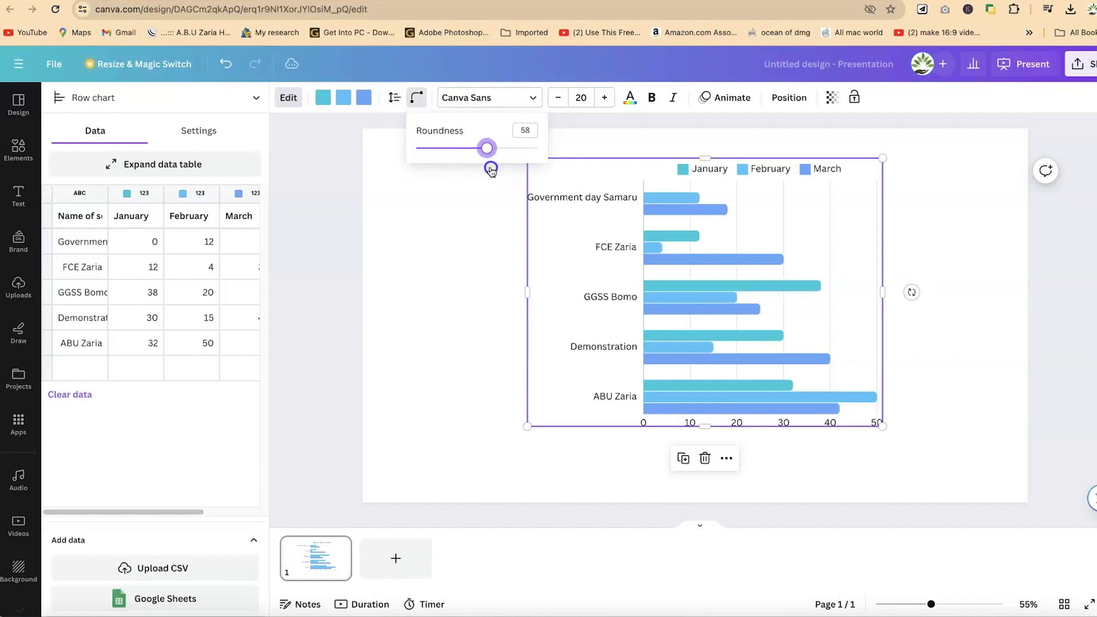
Look through the fonts available for the row chart's text
click(480, 100)
click(489, 108)
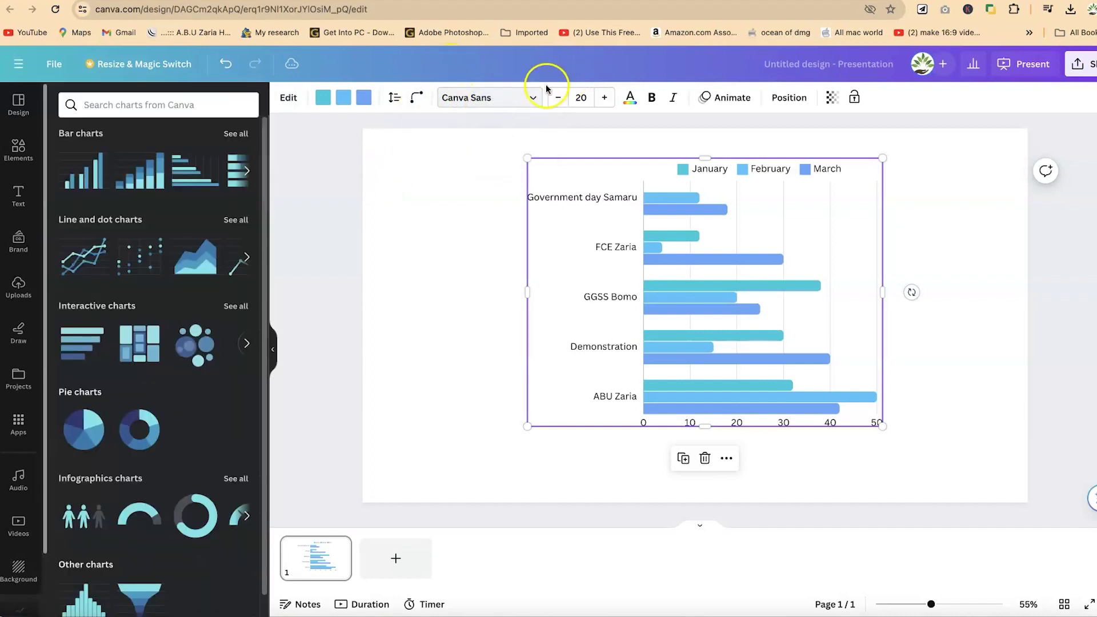
click(517, 101)
scroll(157, 386, down, 5)
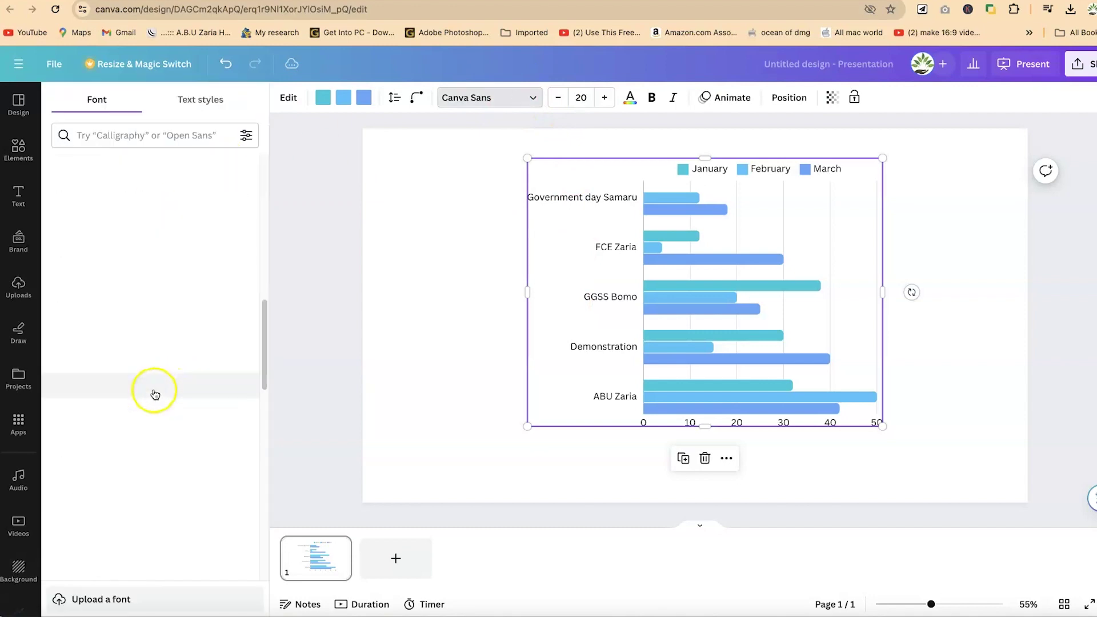
scroll(154, 383, up, 5)
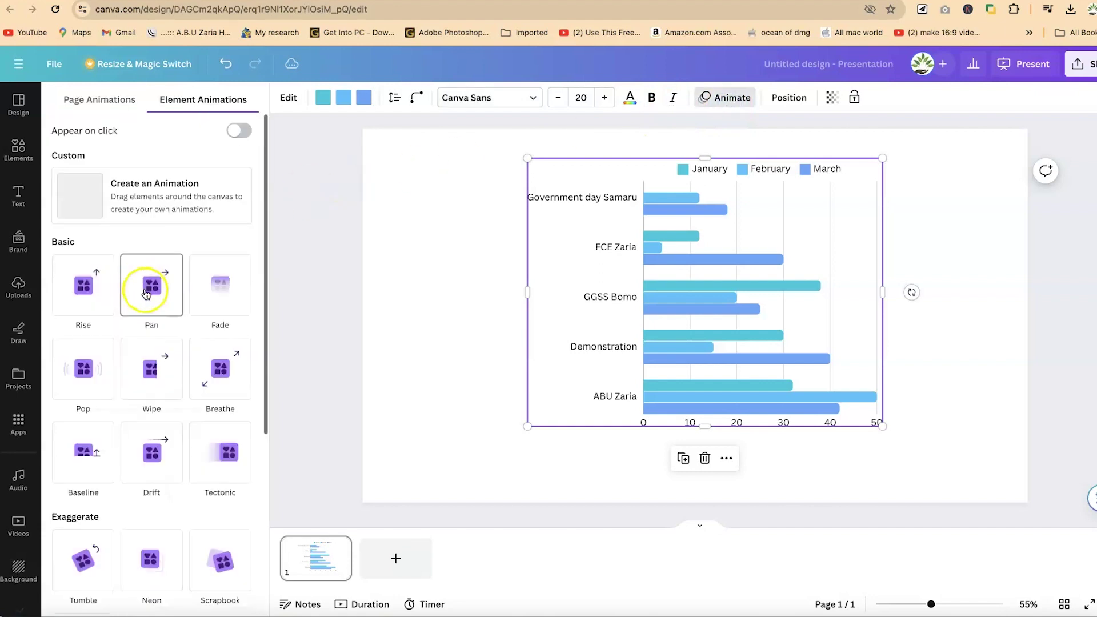
Preview the Wipe, Pop and Pan element animations on the row chart
click(142, 375)
click(61, 379)
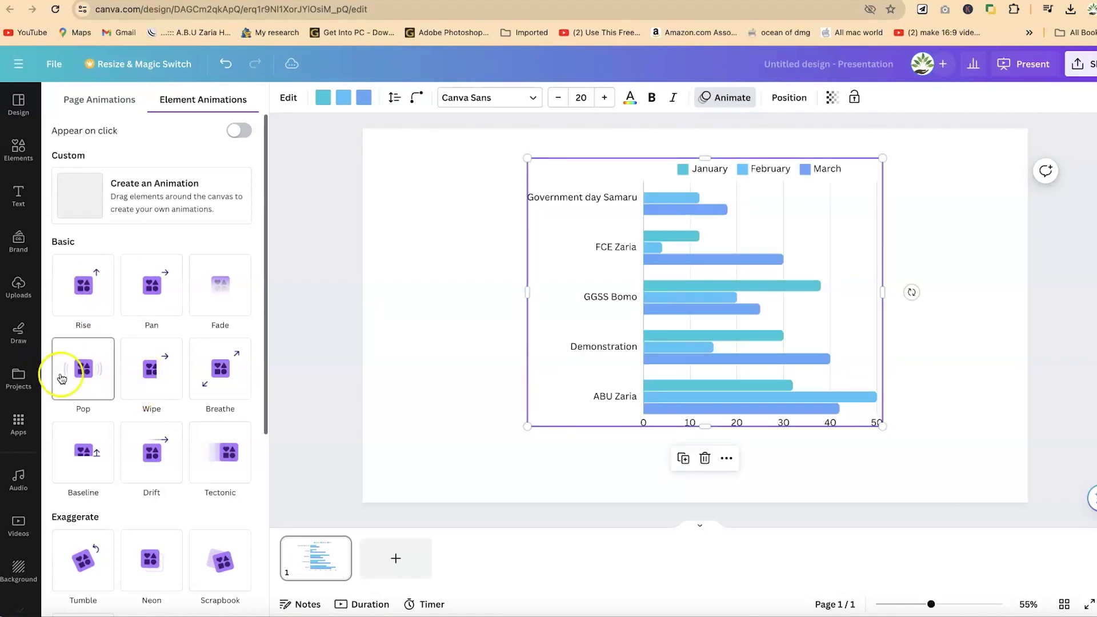
click(174, 292)
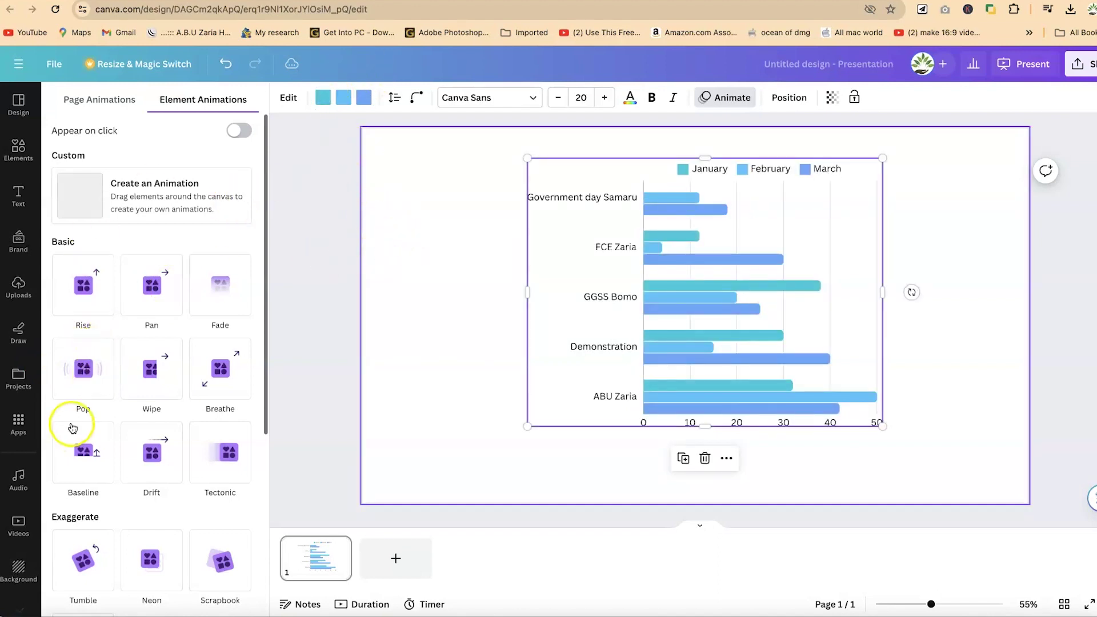
Recolour the row chart's January series red and February series purple, and move the chart slightly up on the slide
click(323, 97)
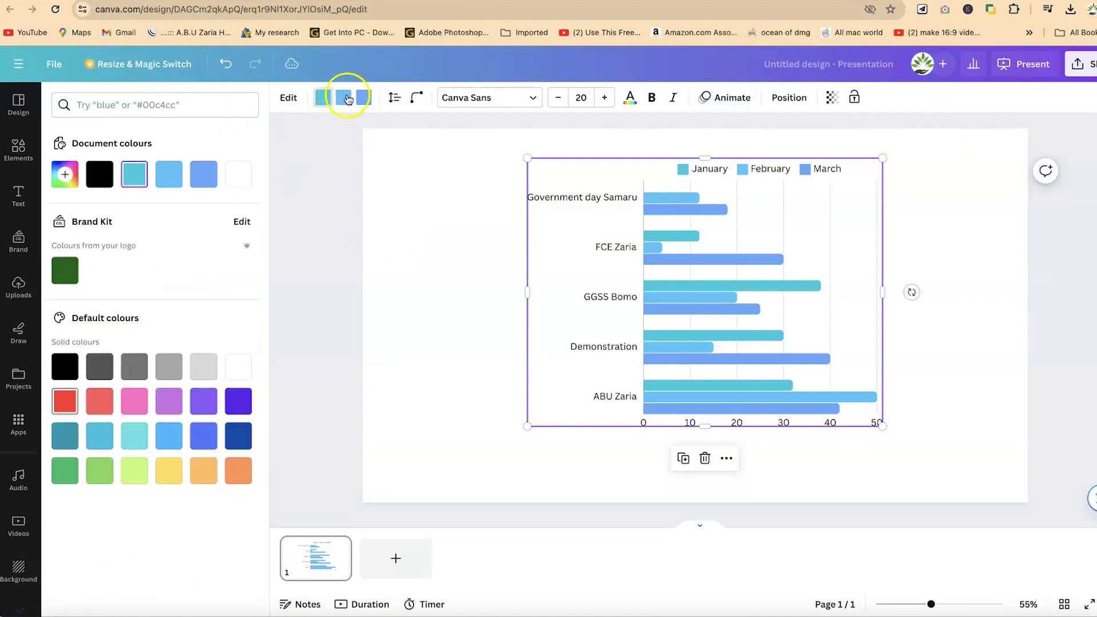
click(204, 401)
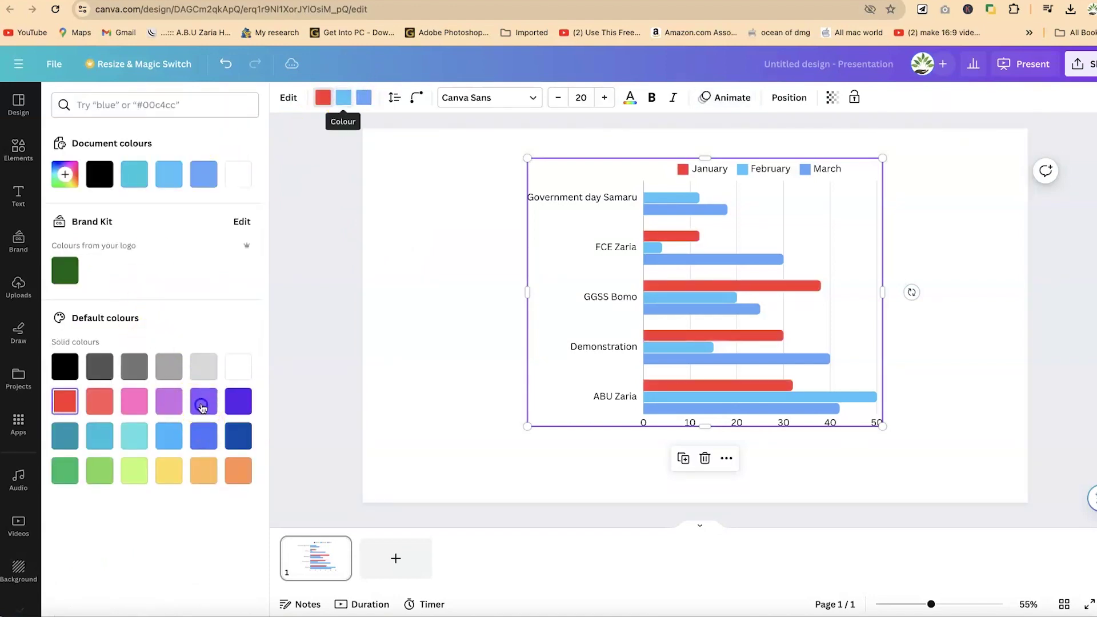
click(589, 153)
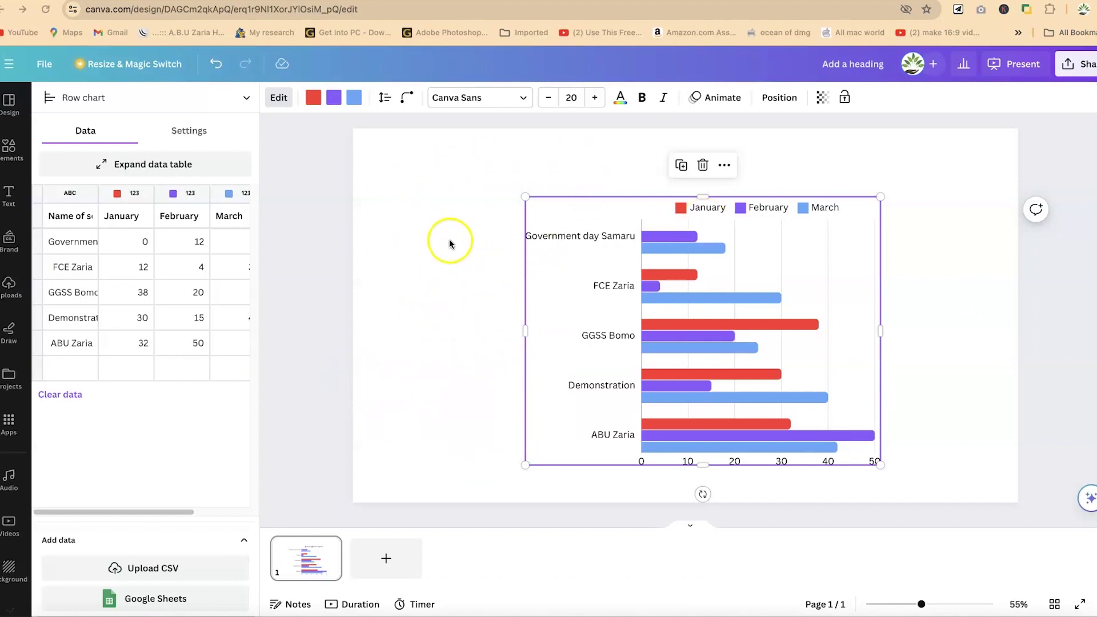
drag(688, 278, 698, 252)
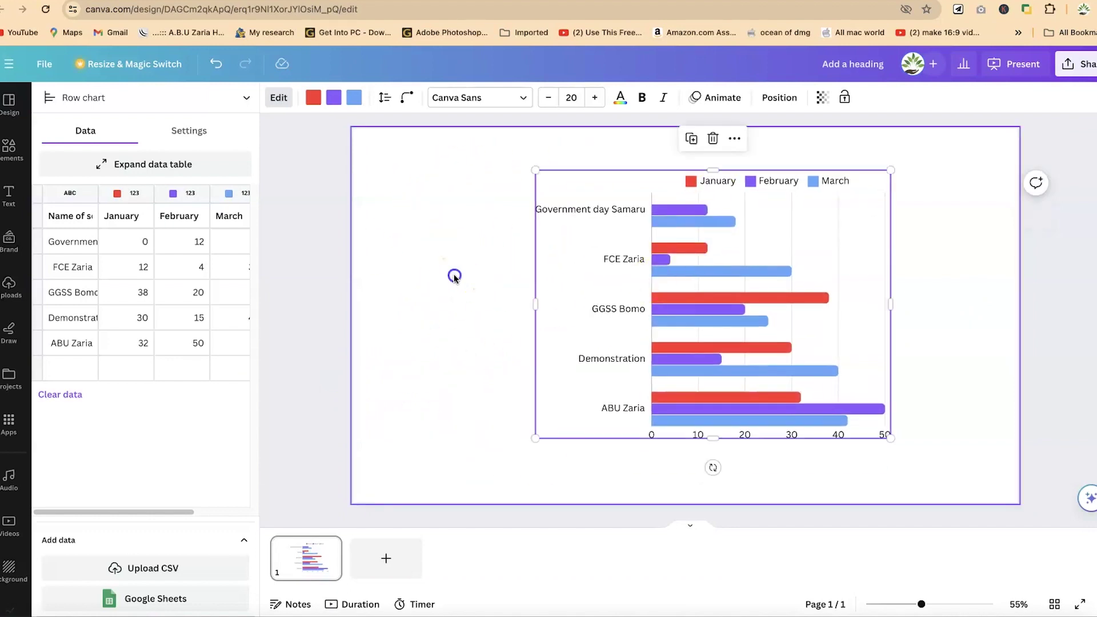
click(454, 277)
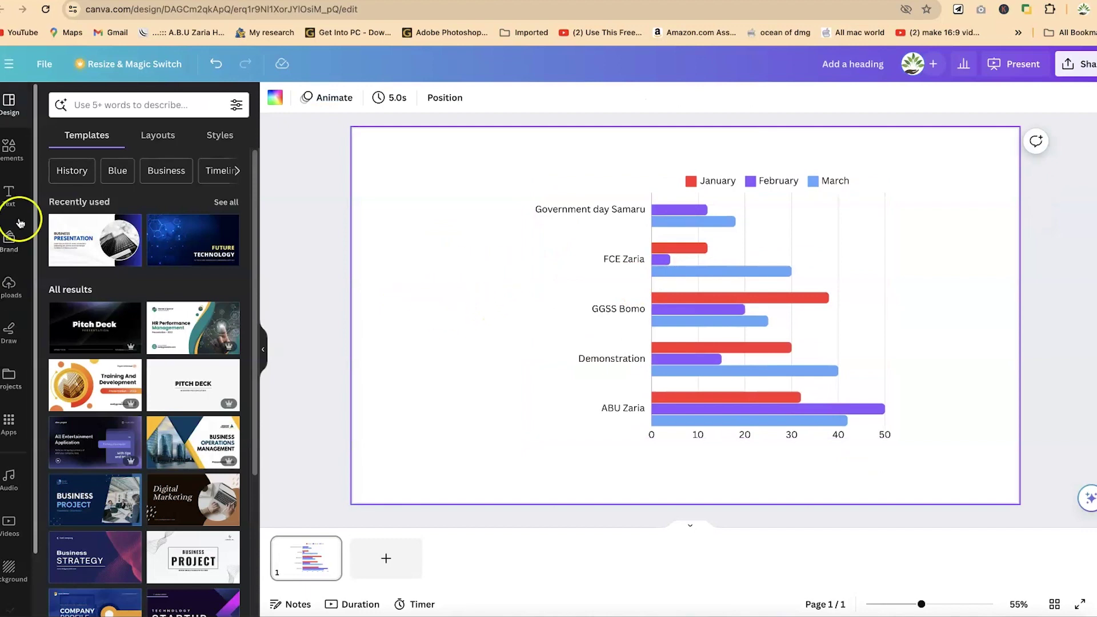
Search the elements library for "background" and look through the results
click(7, 148)
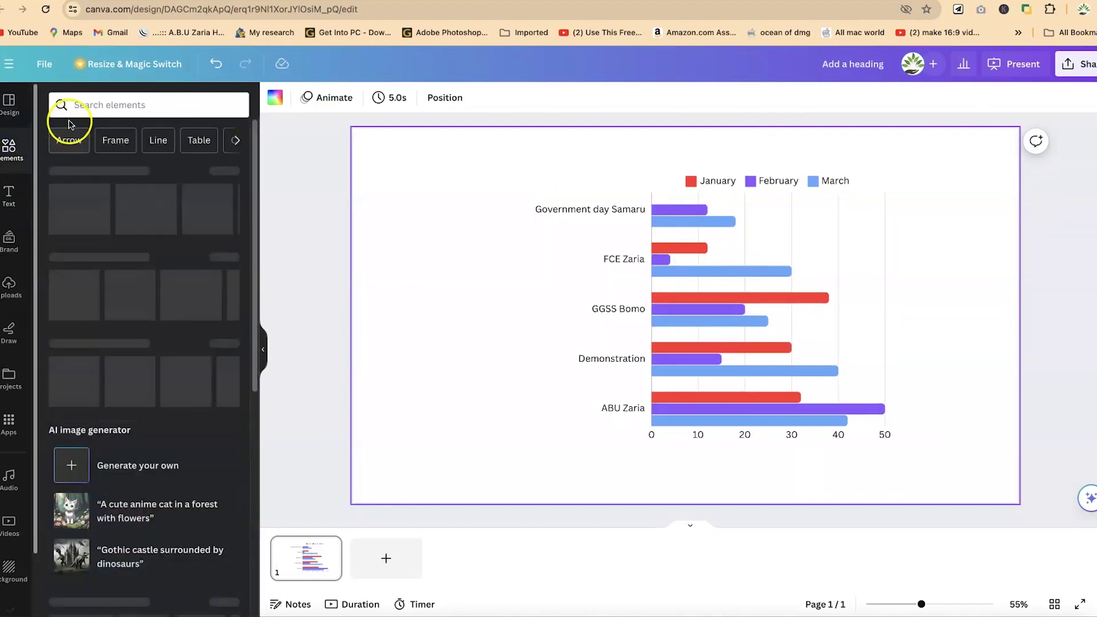
click(93, 106)
text(background)
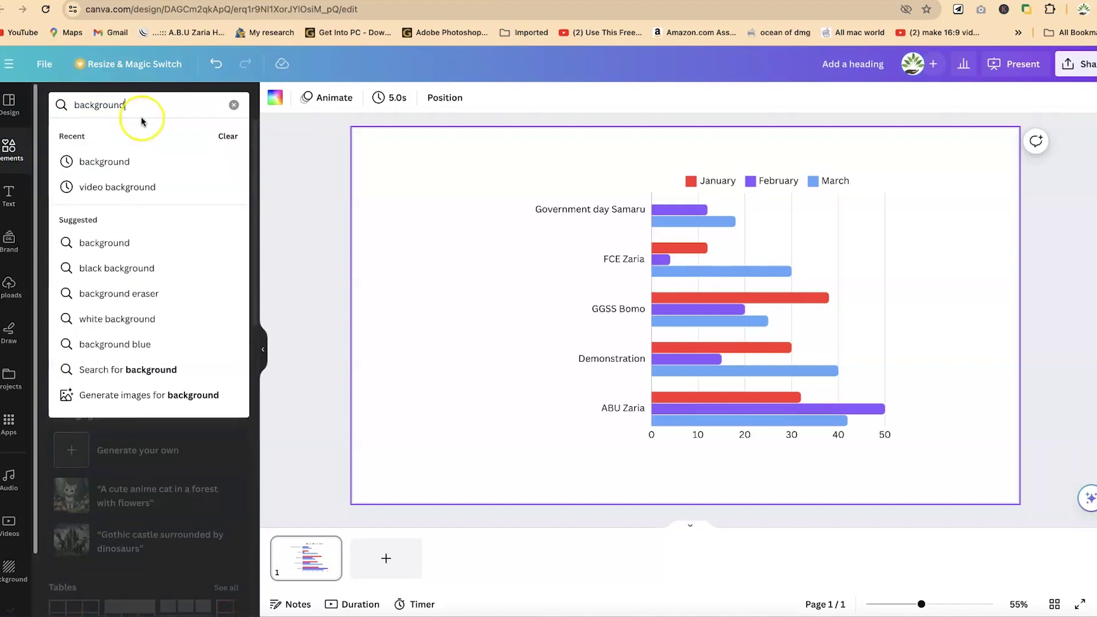
key(Return)
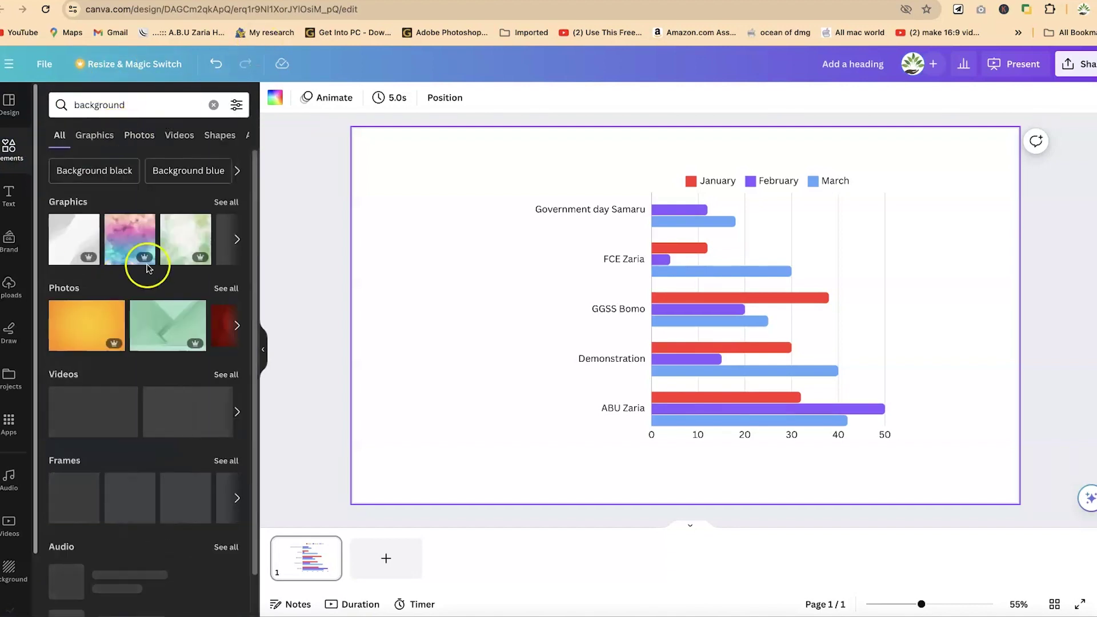
scroll(137, 469, down, 1)
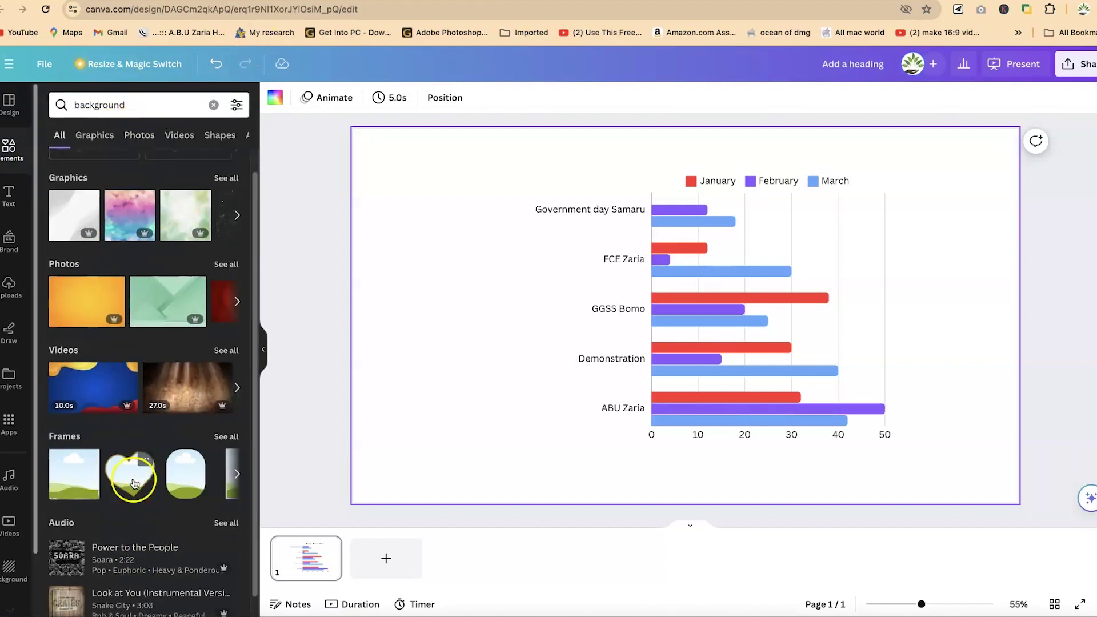
scroll(146, 400, up, 1)
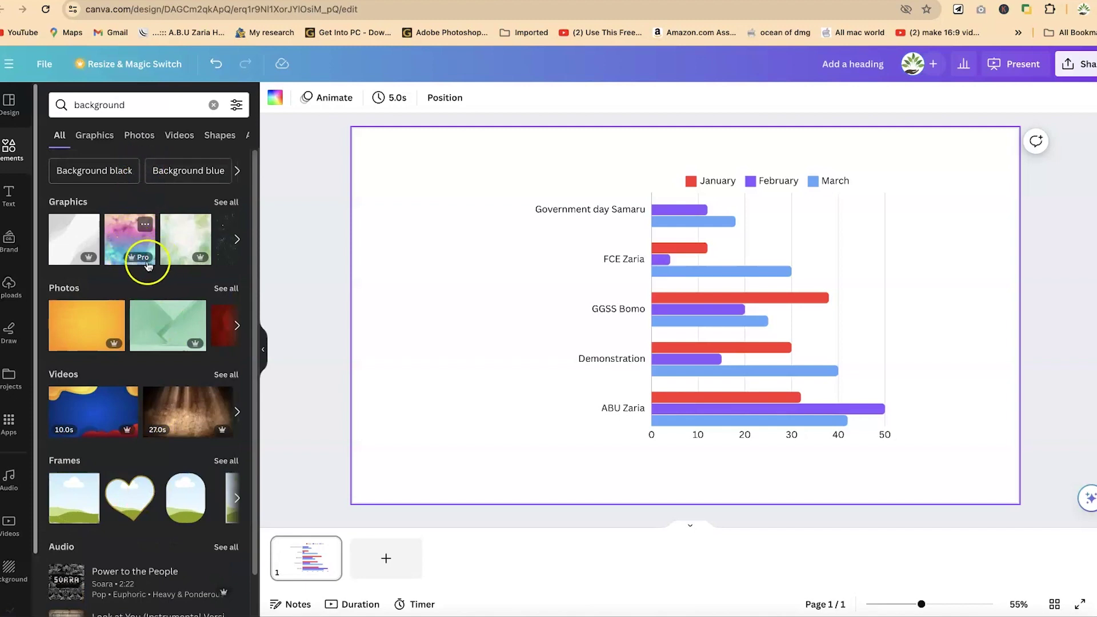
Add the light grey wavy background graphic to the slide and set it as the slide's background
click(72, 236)
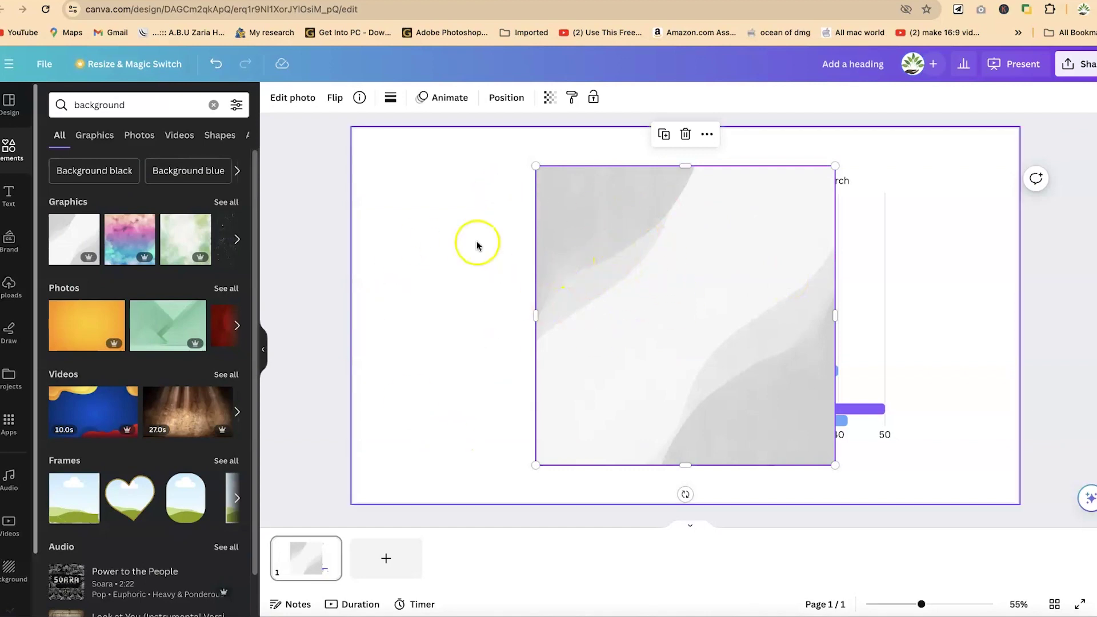
right_click(597, 253)
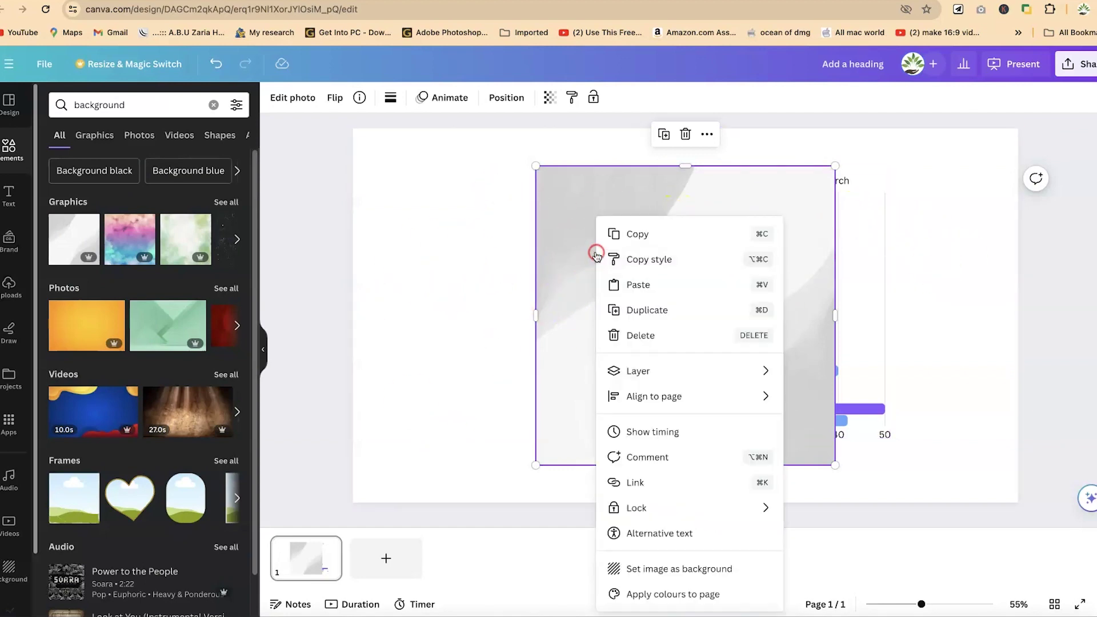
click(674, 569)
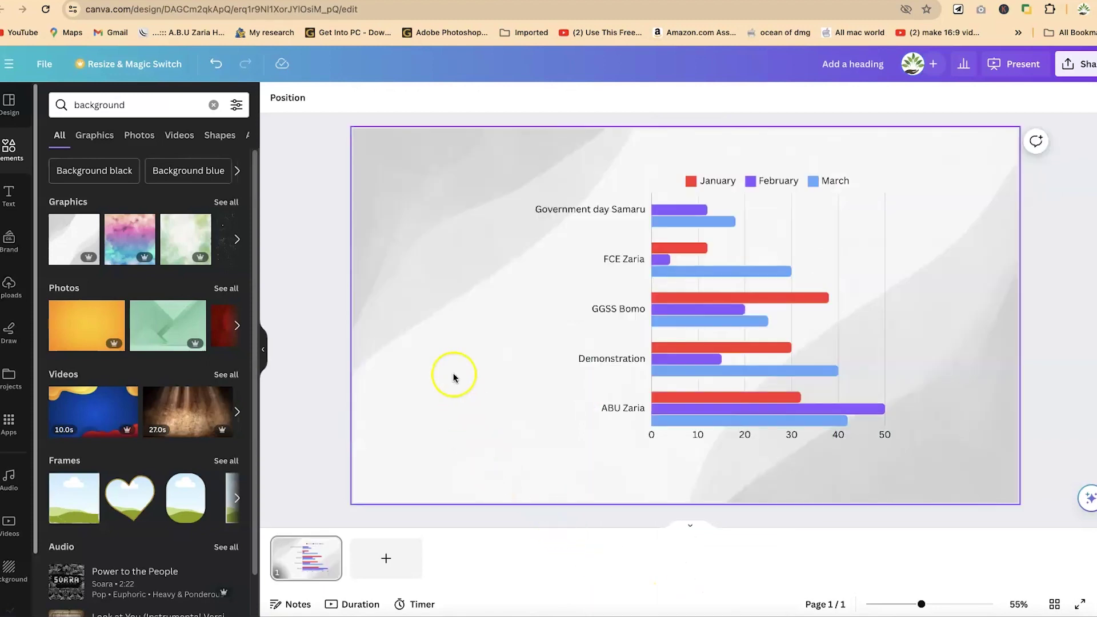
Move the row chart slightly left and down on the slide
click(542, 242)
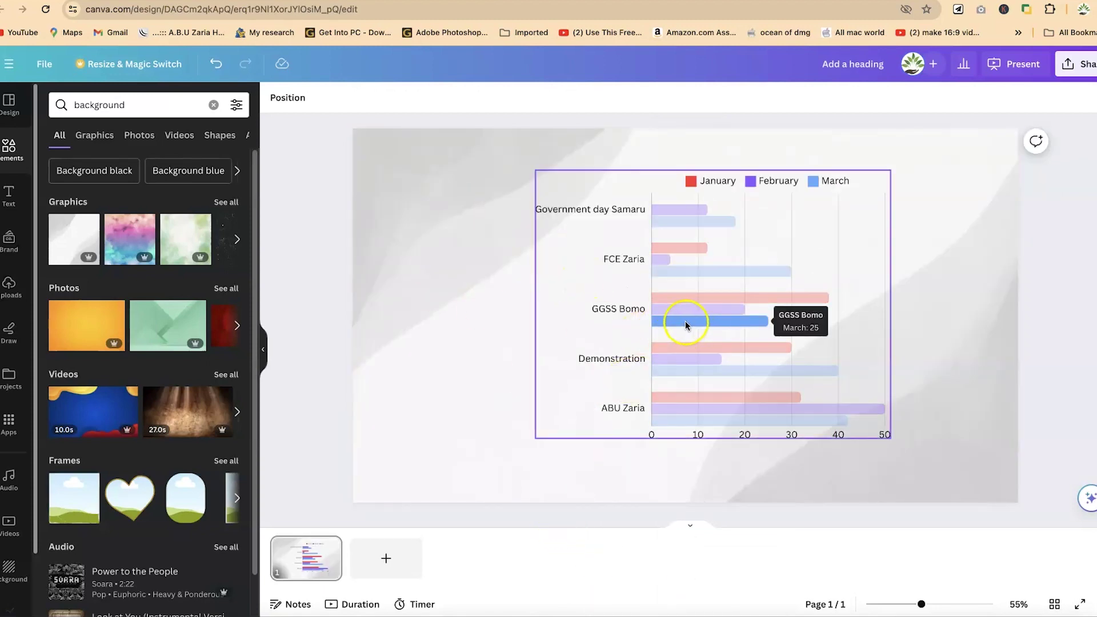
mouse_move(597, 309)
mouse_down()
mouse_move(574, 313)
mouse_move(583, 309)
mouse_up()
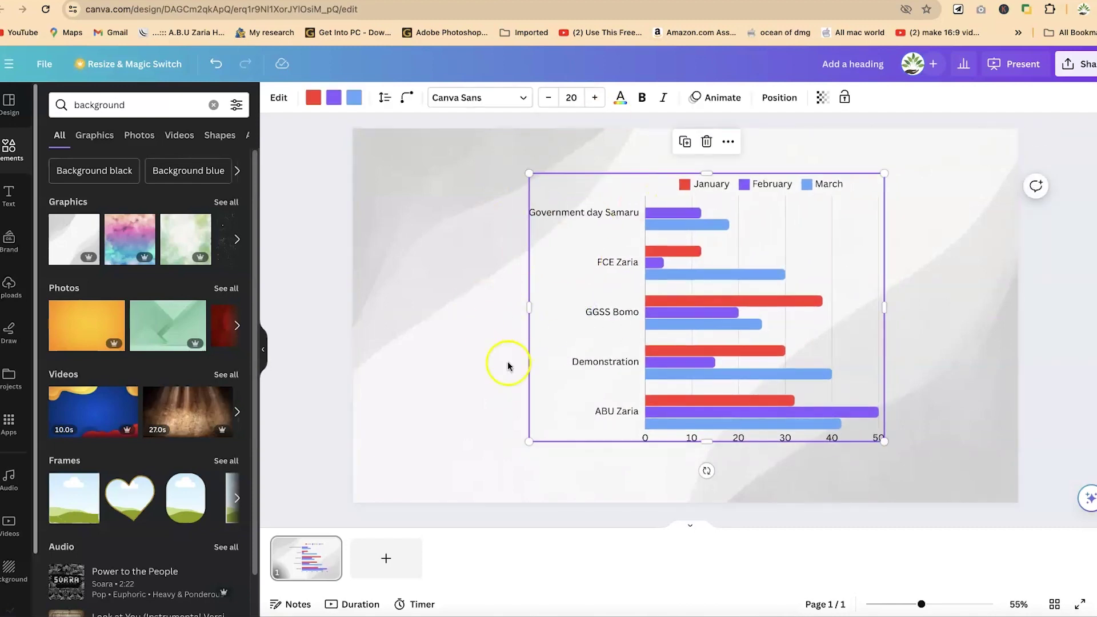
click(590, 246)
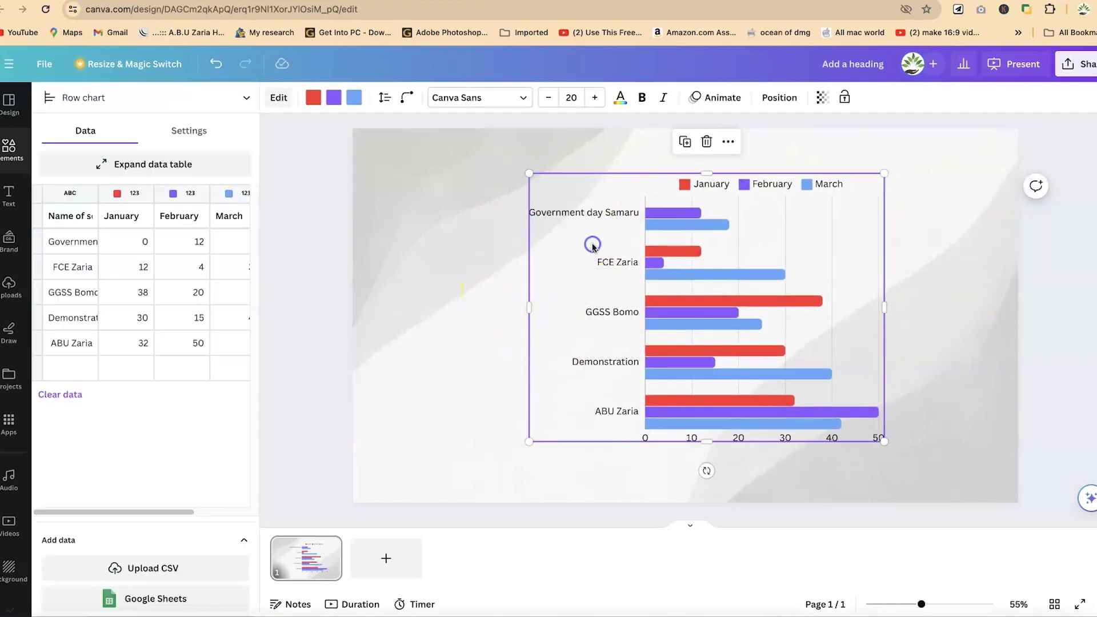
click(438, 246)
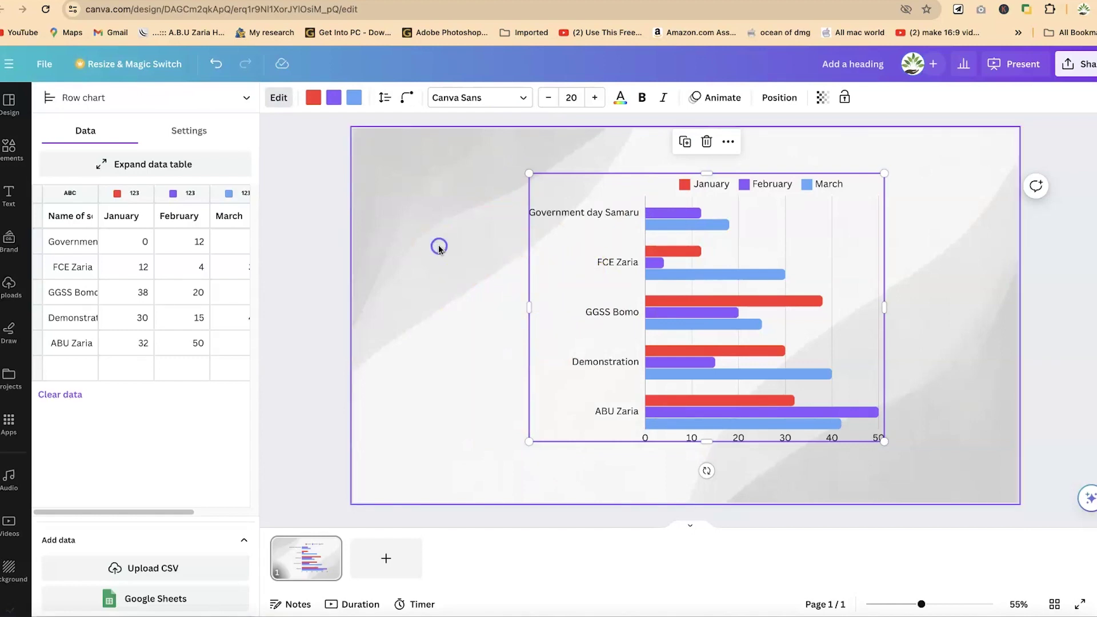
click(647, 278)
Add a heading in the default heading style and place it at the top of the slide, above the row chart
click(9, 194)
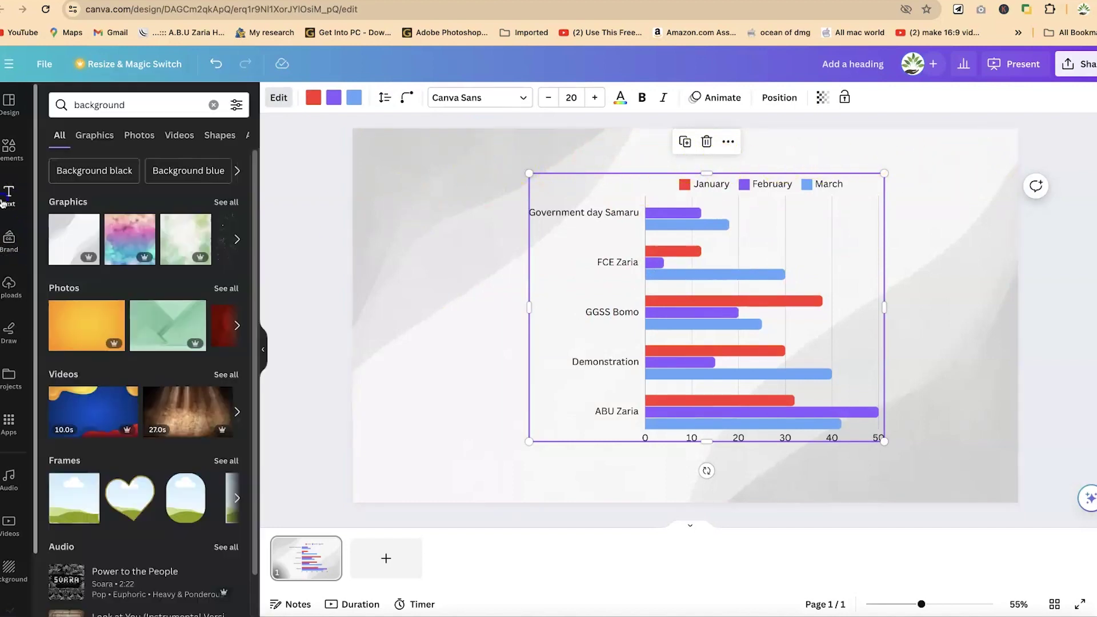
scroll(166, 457, down, 7)
scroll(164, 447, up, 7)
scroll(162, 443, down, 6)
scroll(164, 228, up, 7)
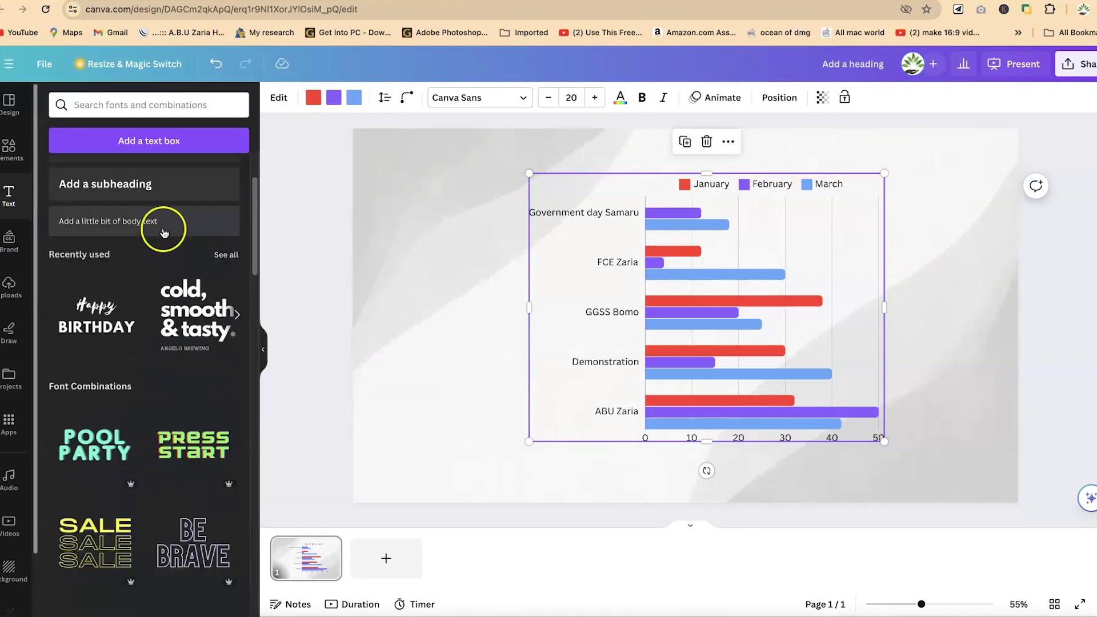
scroll(117, 297, up, 2)
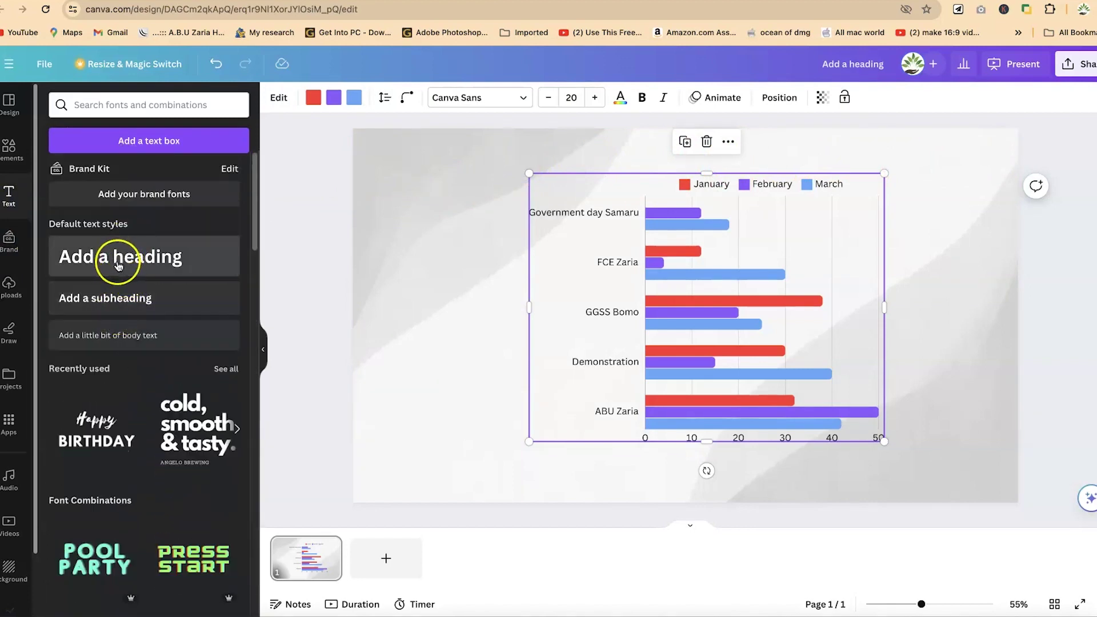
click(83, 265)
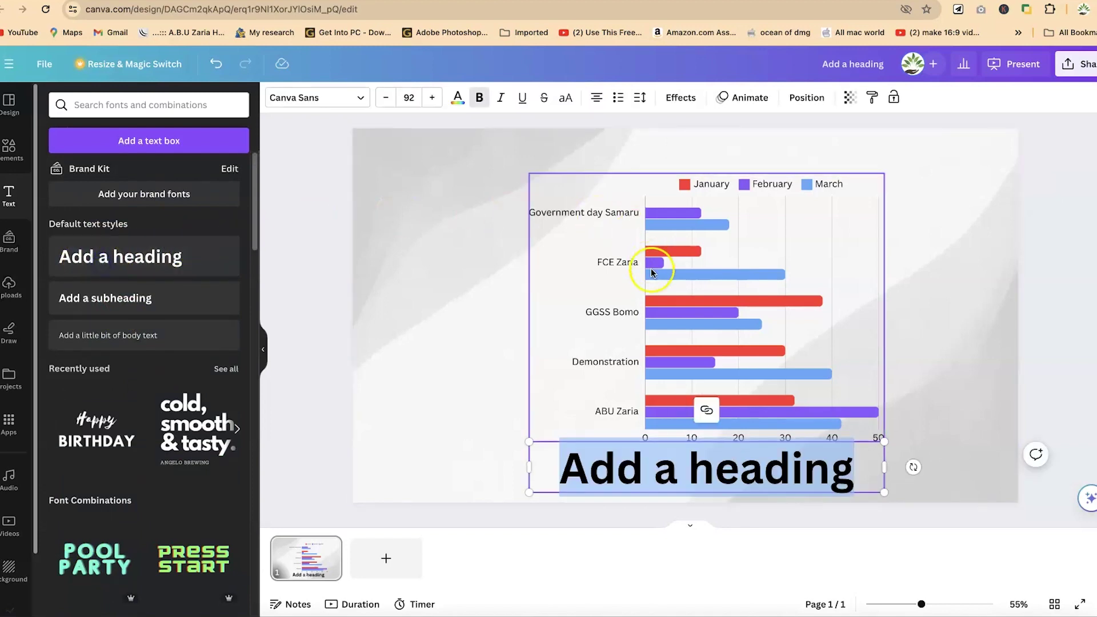
click(401, 439)
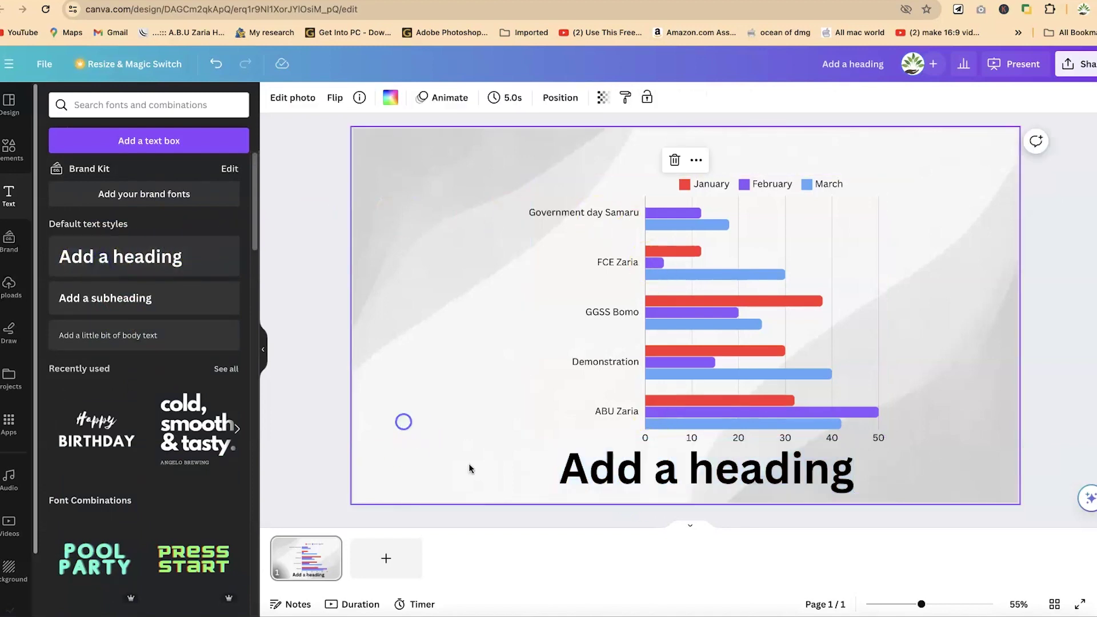
click(654, 485)
drag(651, 472, 641, 150)
Replace the heading's placeholder text with "Schools enrollments in zaria"
double_click(642, 146)
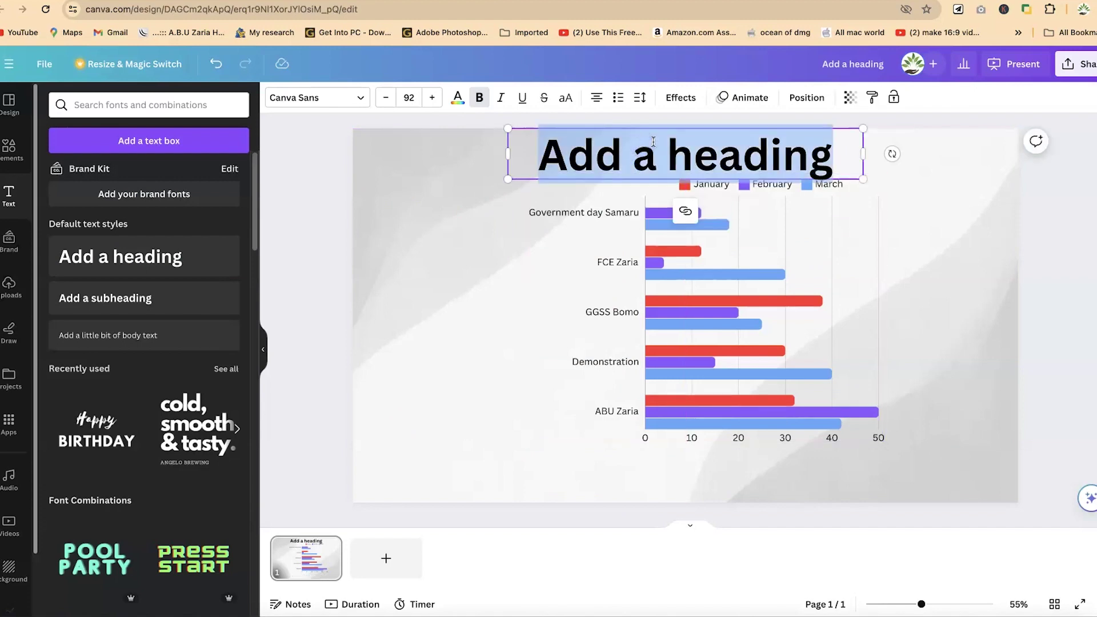
text(Sch)
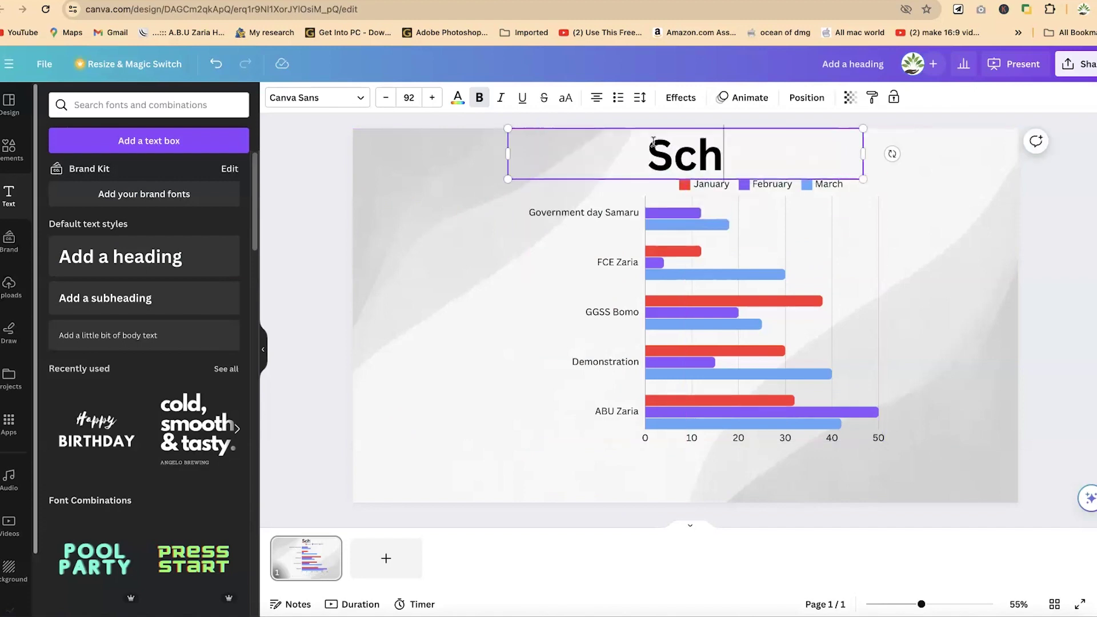
text(ools enrollm)
key(BackSpace)
text(llments in zaria)
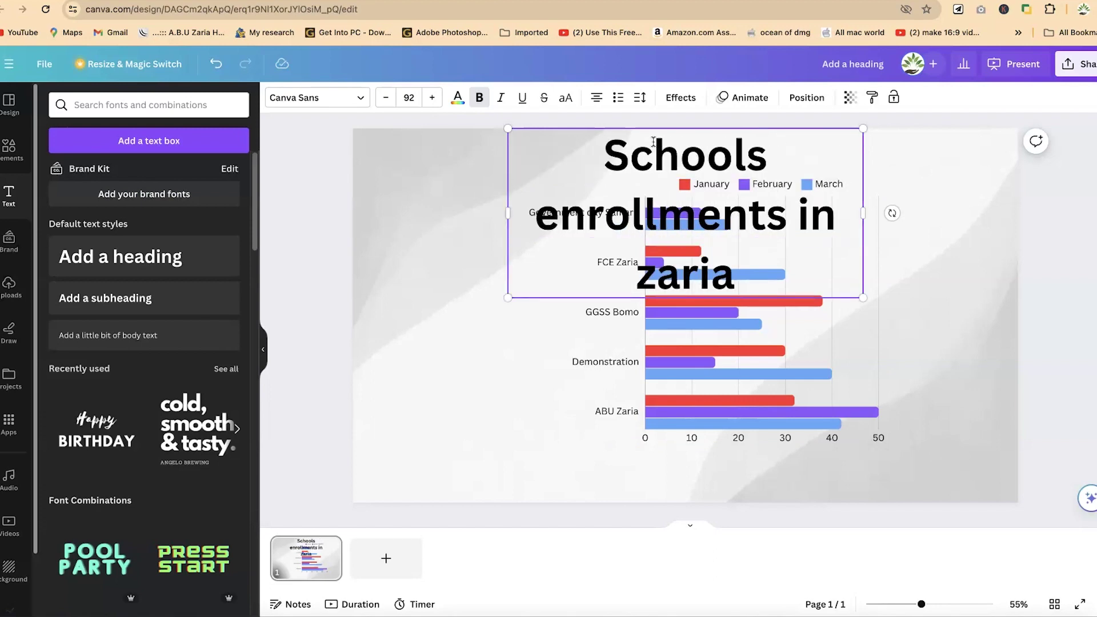
Reduce the whole heading's font size to 47 so it fits on one line
key(ctrl+a)
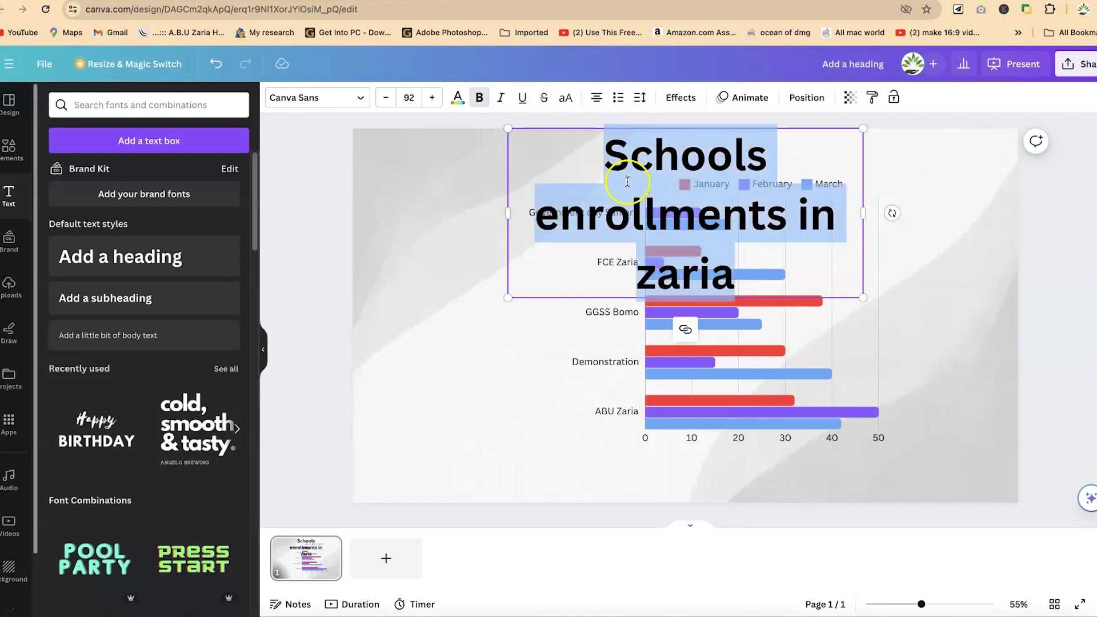
click(432, 101)
click(388, 97)
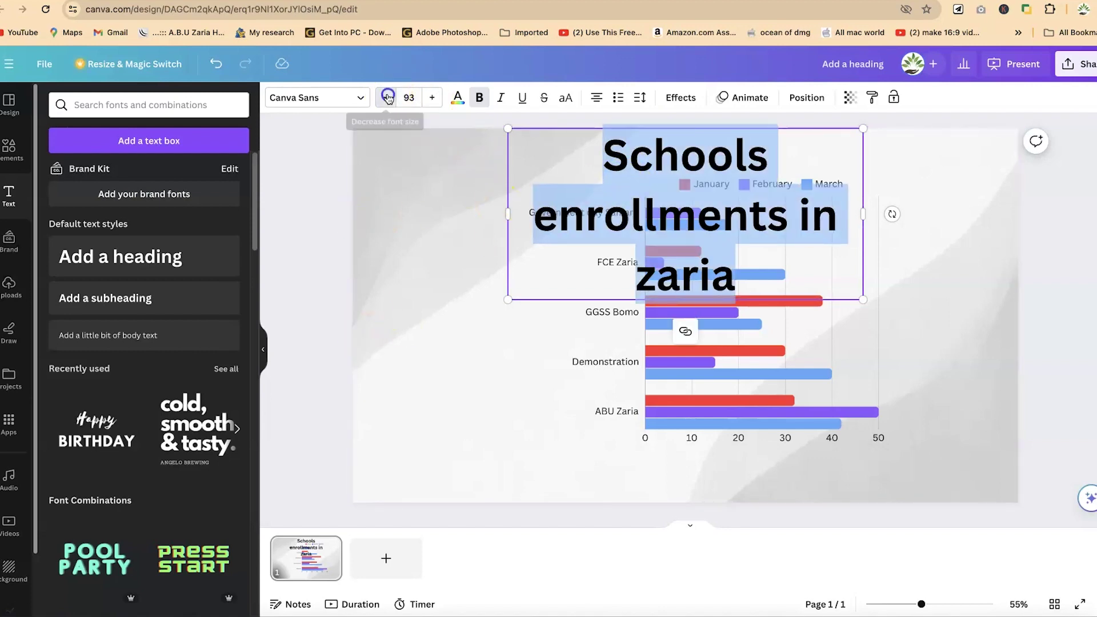
click(387, 97)
click(450, 218)
click(546, 200)
Move the row chart down the slide and bring the heading down to sit just above it
click(720, 296)
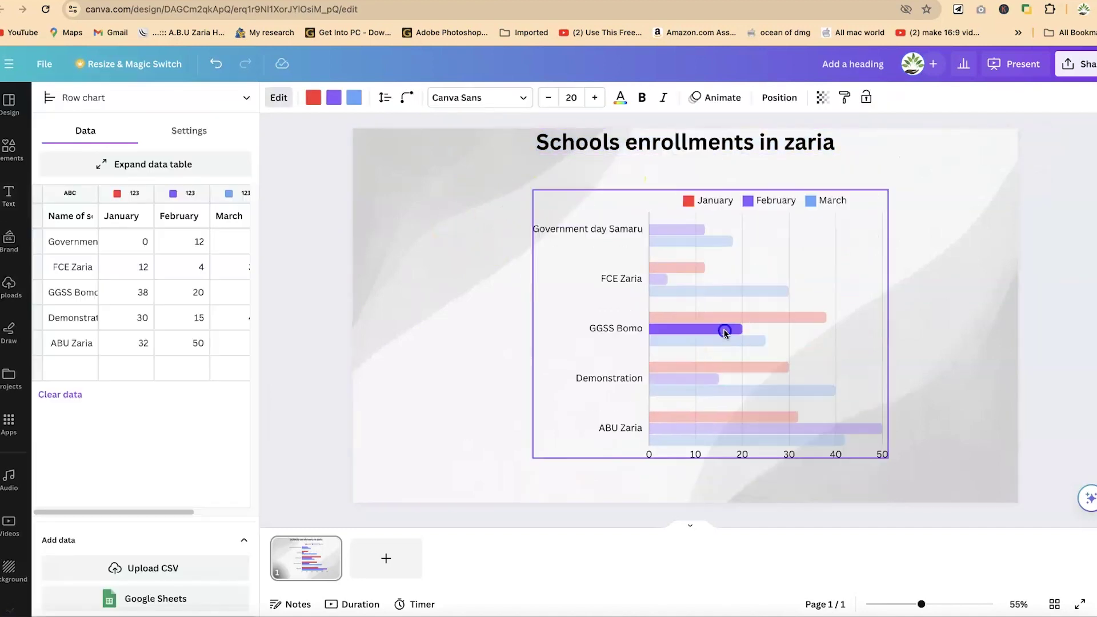
click(713, 144)
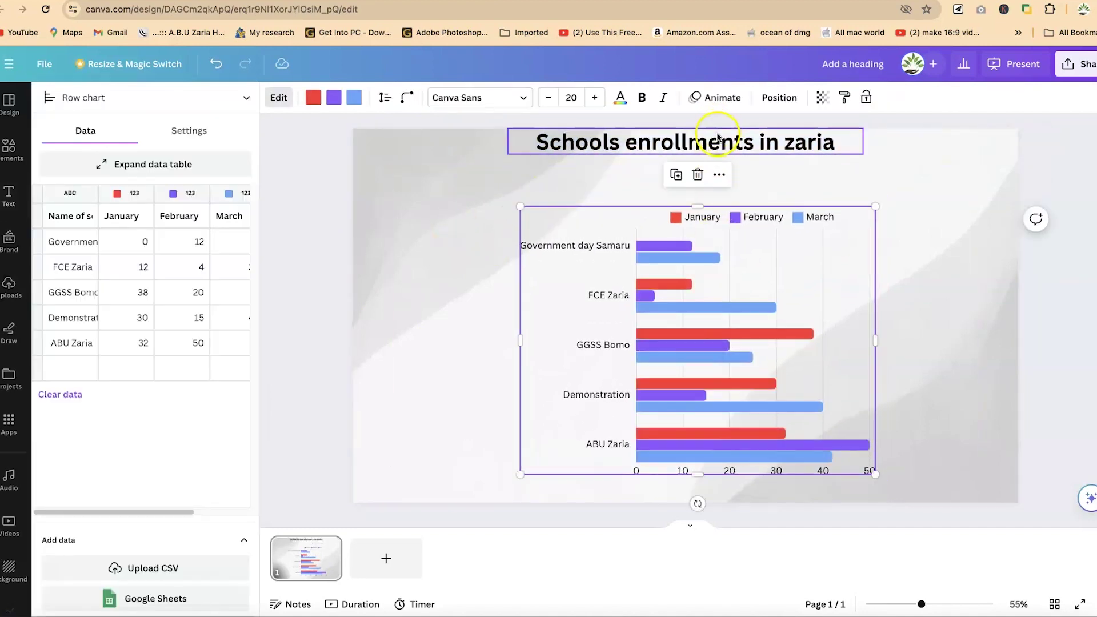
drag(713, 144, 725, 182)
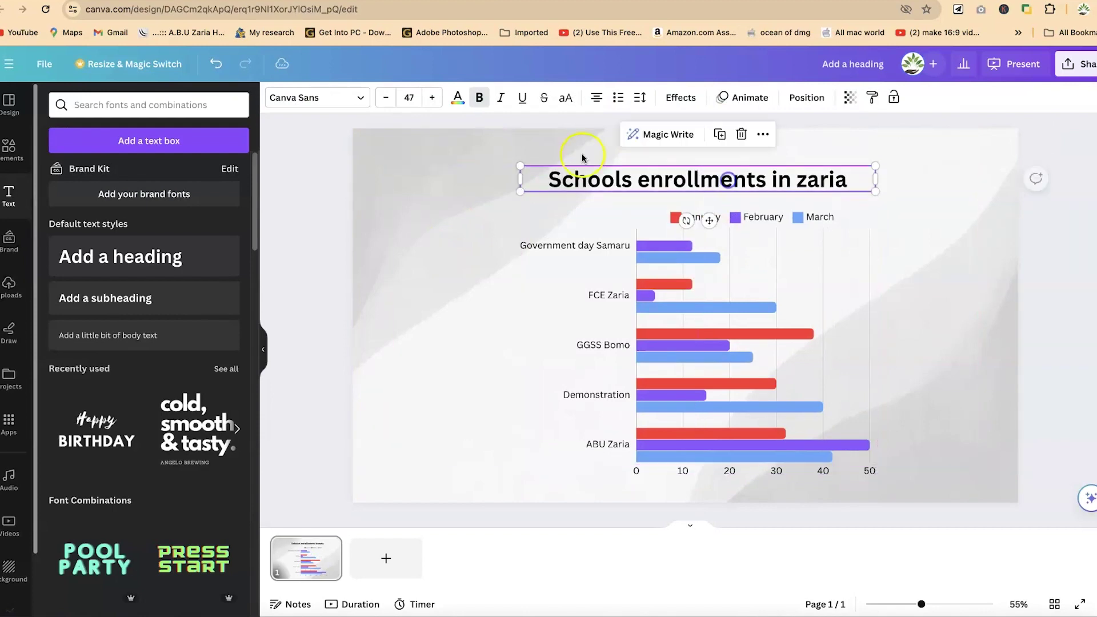
Set the heading's font size to 40 and move it closer to the chart's legend
click(387, 101)
click(386, 101)
click(386, 100)
click(386, 101)
click(387, 100)
click(386, 100)
click(386, 101)
drag(713, 177, 710, 194)
Recolour the heading text dark blue
click(355, 100)
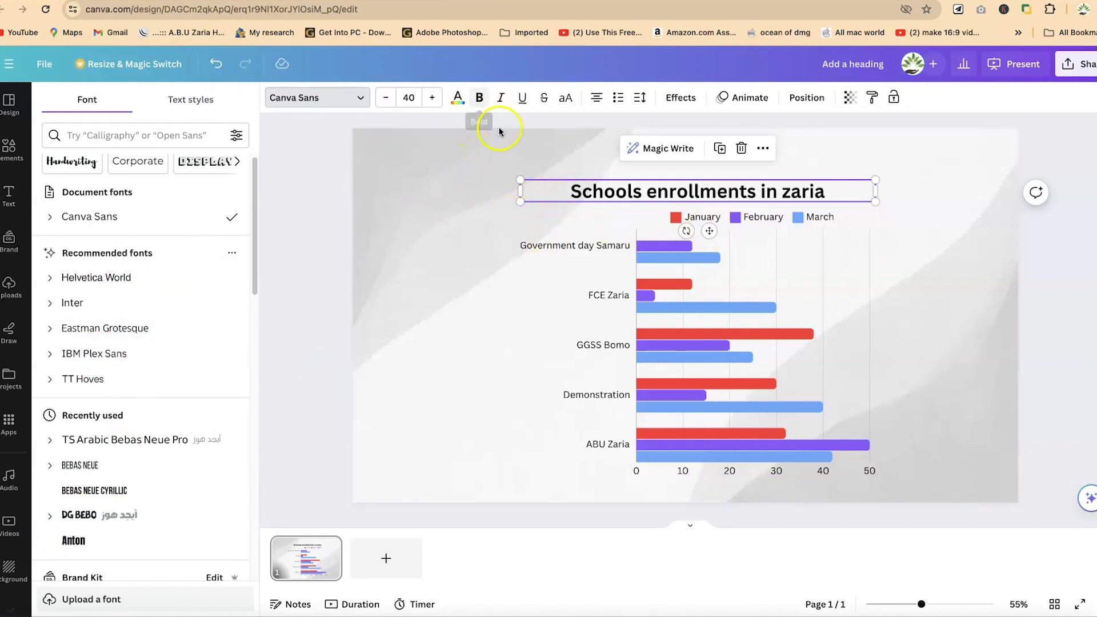
click(458, 97)
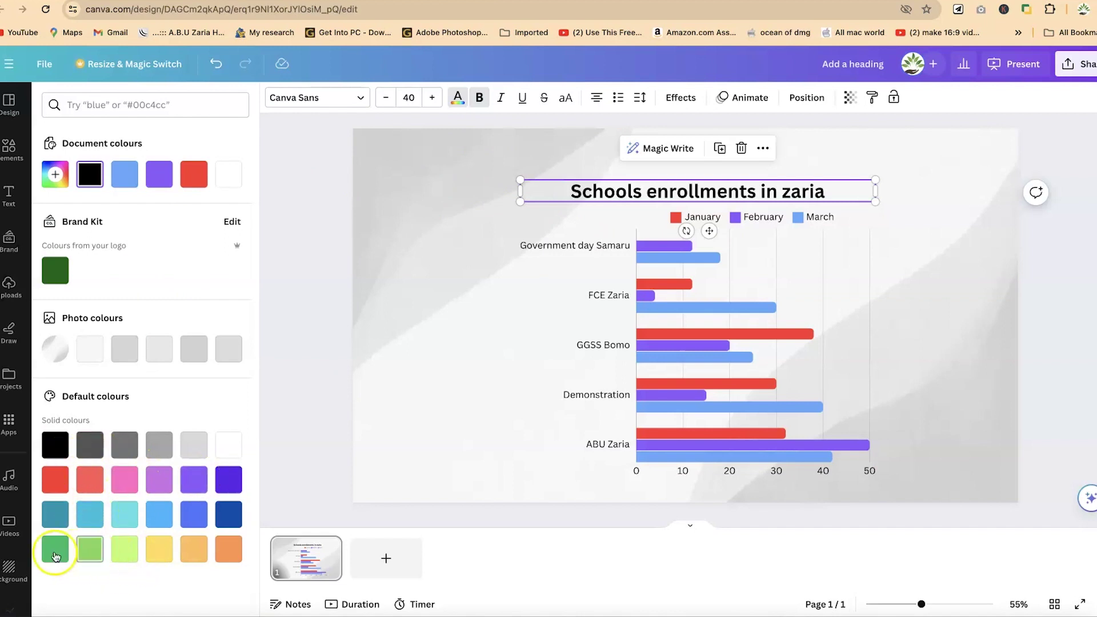
click(53, 485)
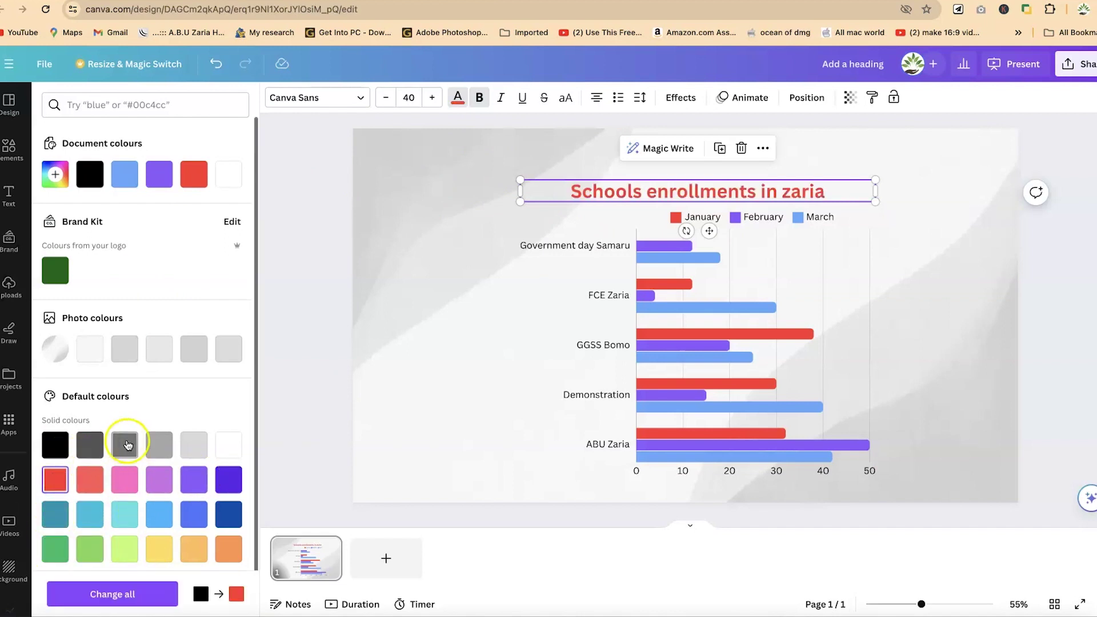
click(223, 509)
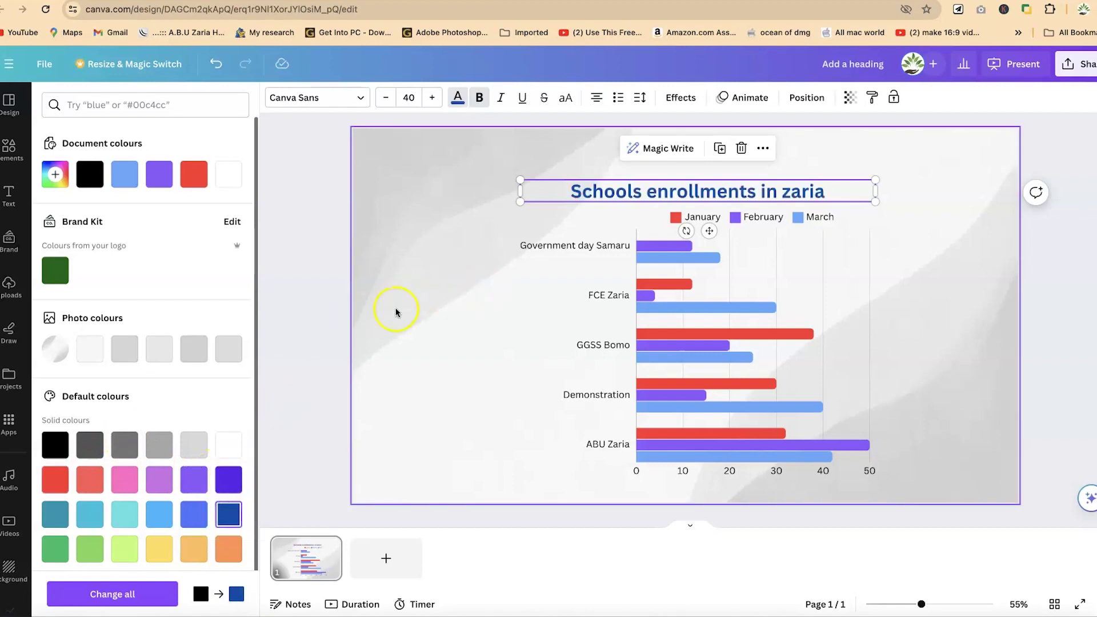
click(398, 305)
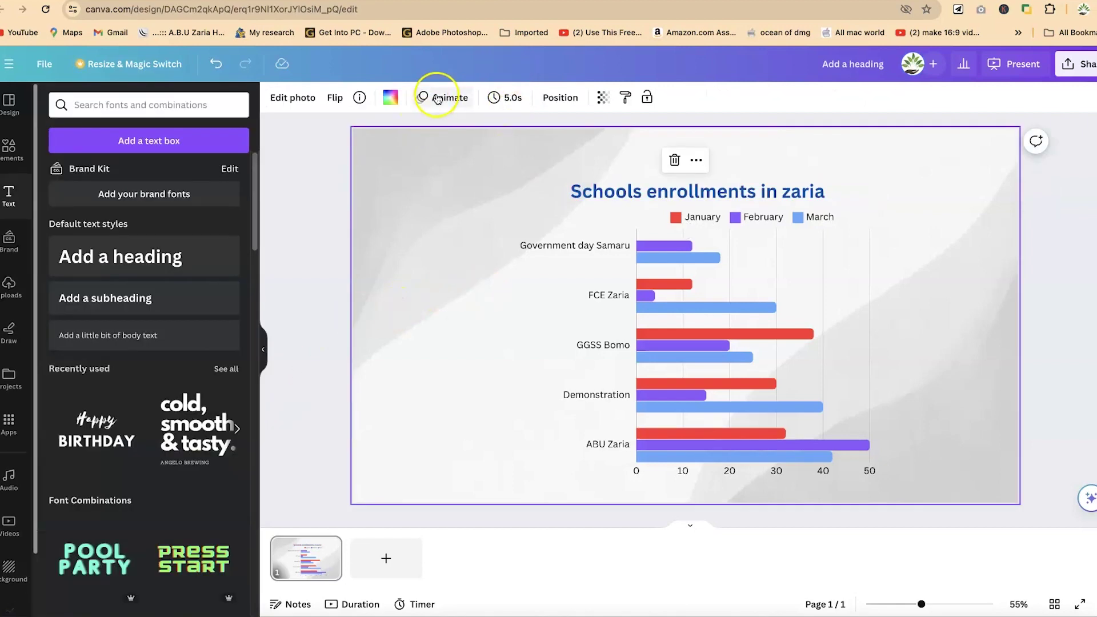
Try uppercase lettering on the heading and switch it off again
click(642, 176)
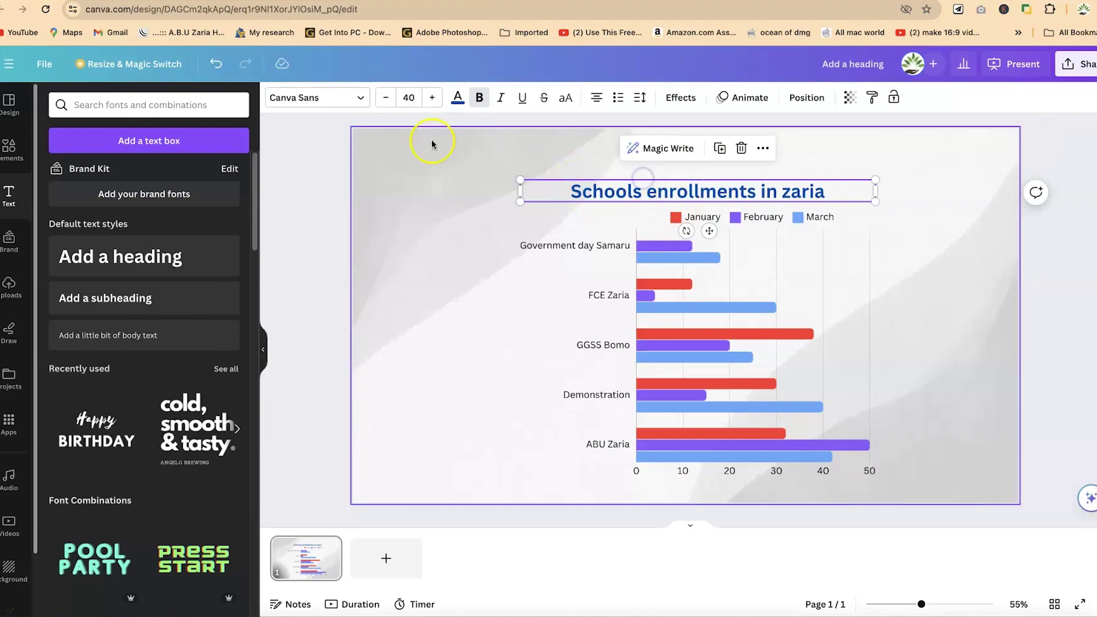
click(488, 105)
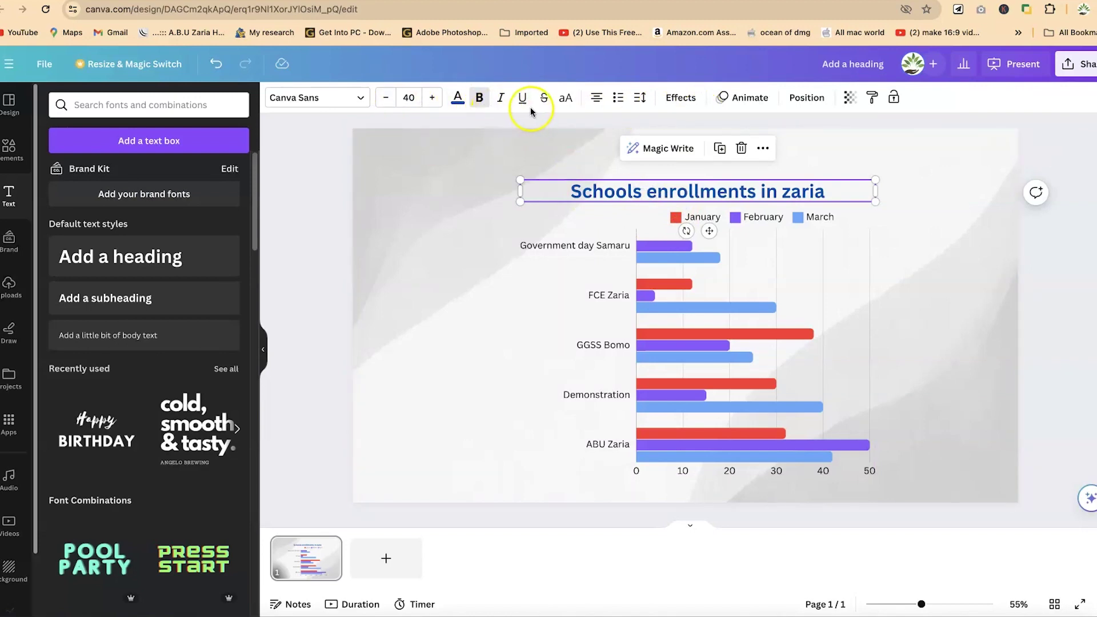
click(570, 99)
click(570, 100)
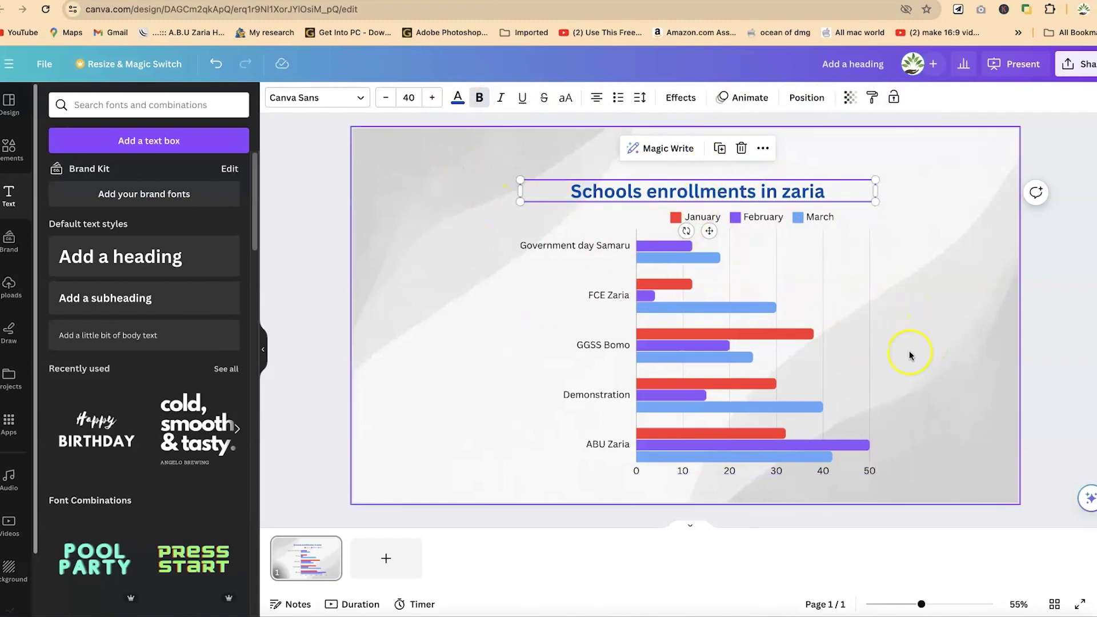
Add a blank second page to the presentation
click(710, 298)
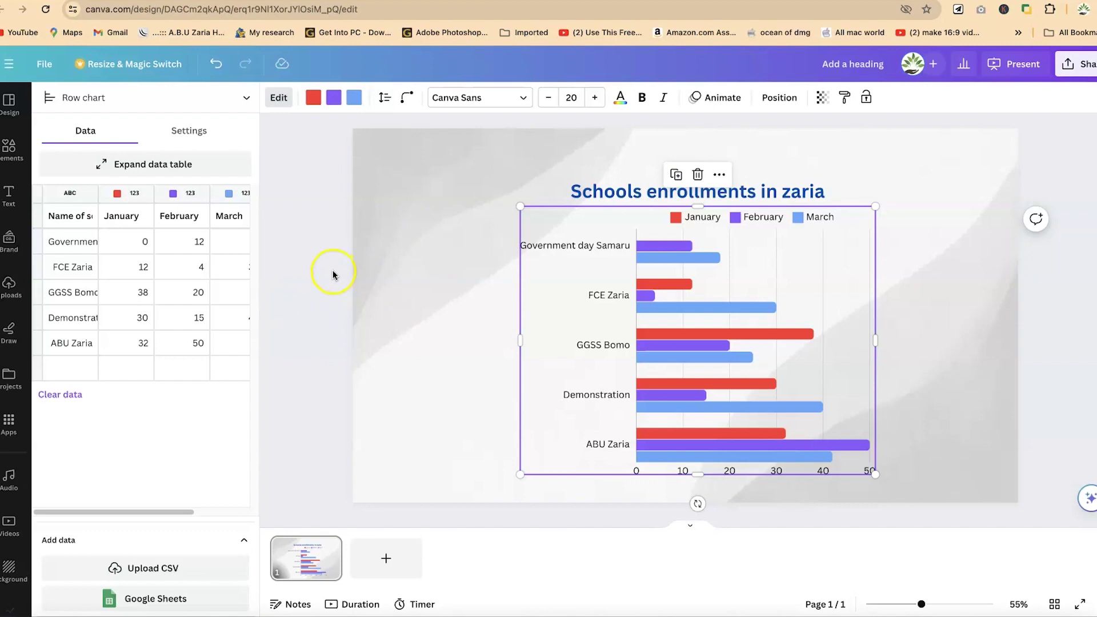
click(386, 560)
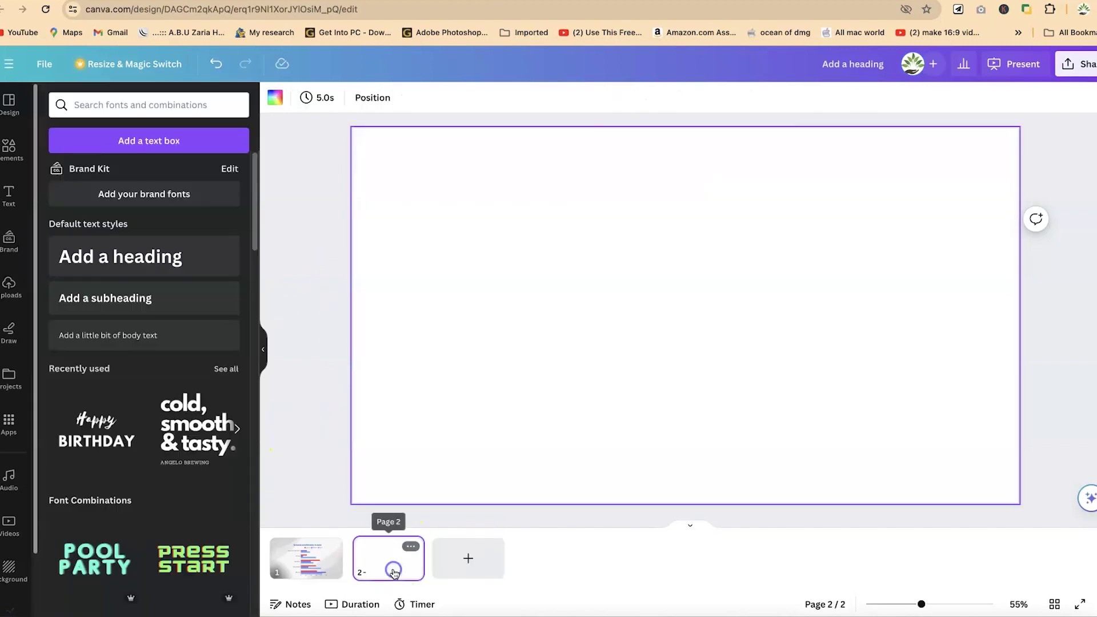
Duplicate the first page containing the school enrolments row chart
click(307, 558)
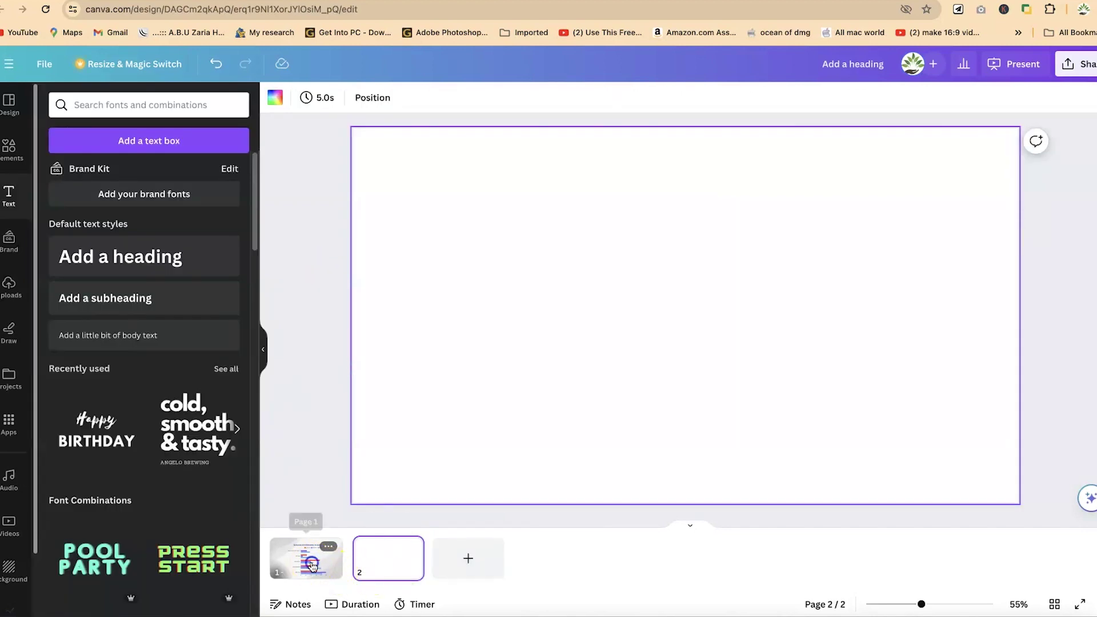
click(806, 360)
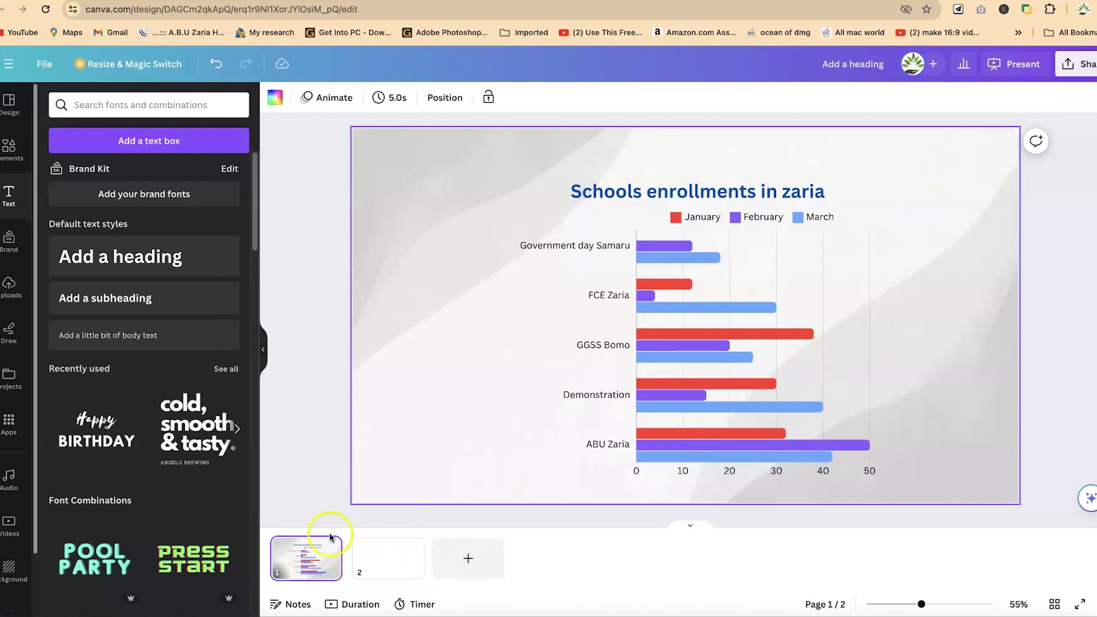
right_click(318, 552)
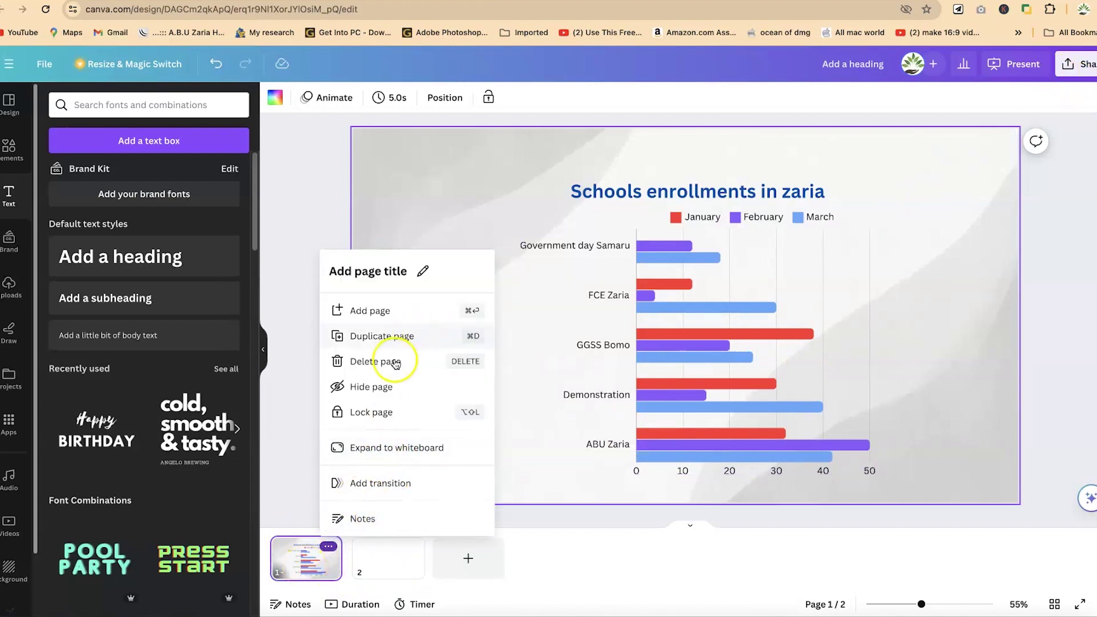
click(404, 339)
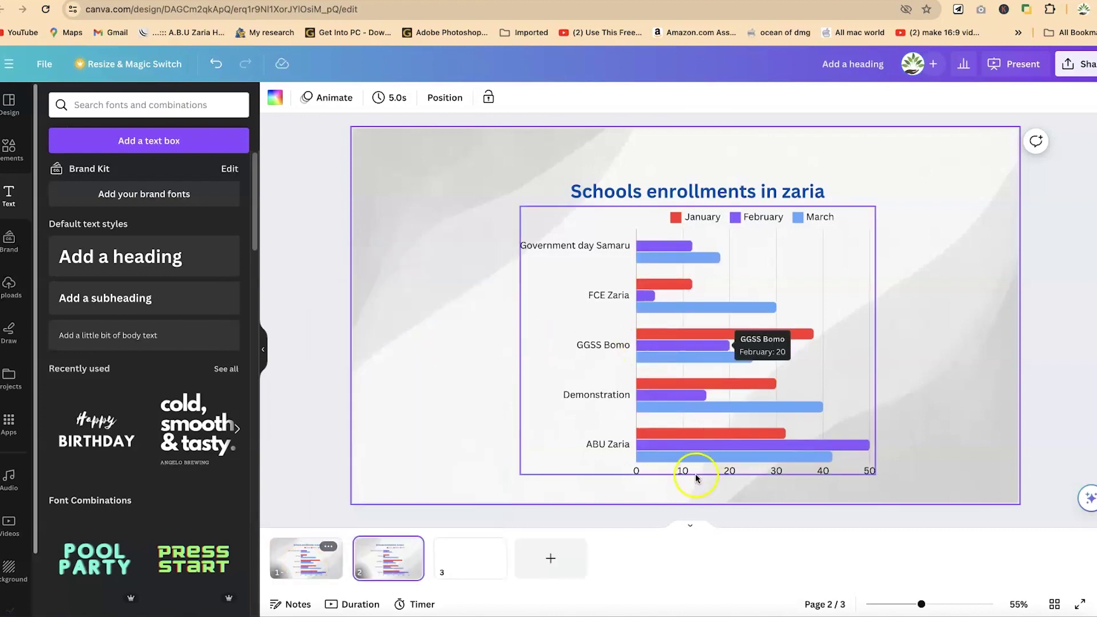
Delete the row chart and its heading from the duplicated page, keeping only the background
click(393, 553)
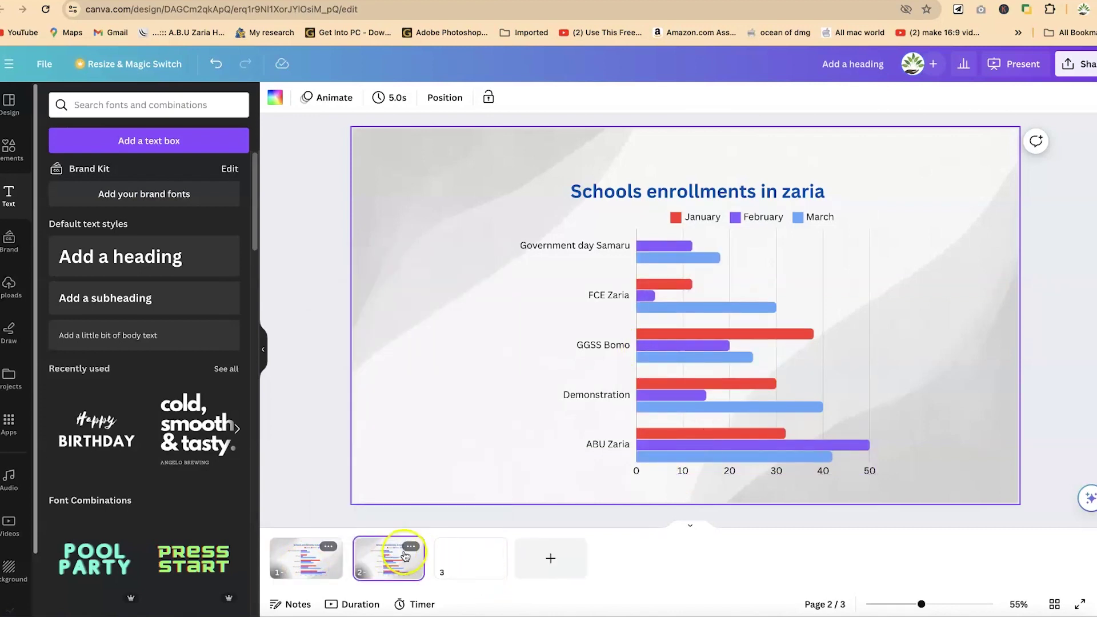
click(787, 352)
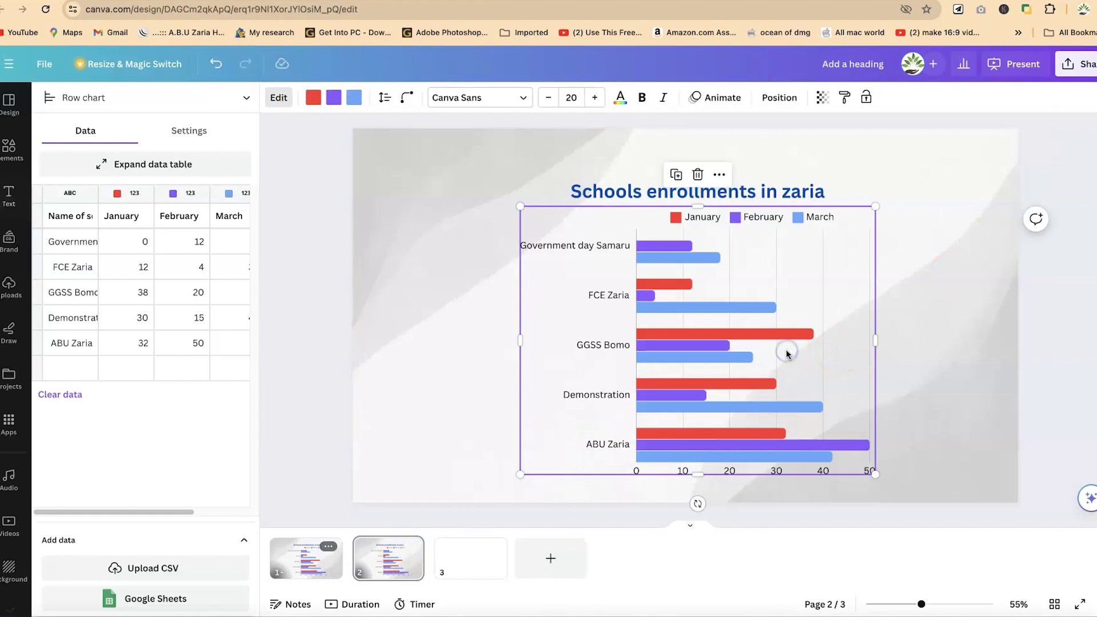
key(Delete)
click(773, 183)
key(Delete)
click(713, 288)
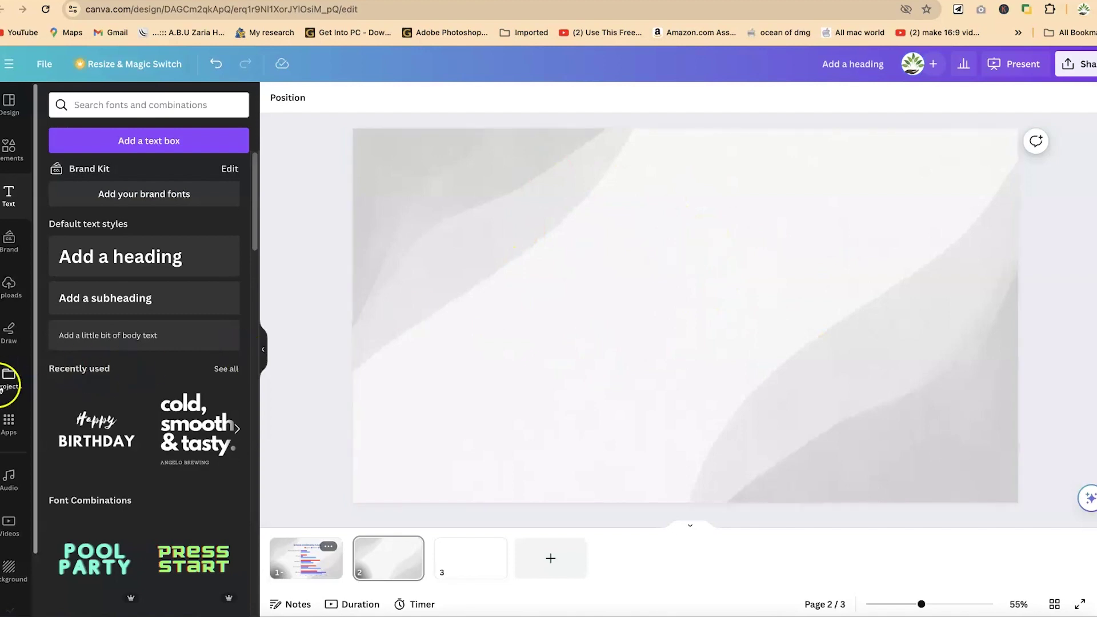
Insert a pie chart from Canva's charts collection onto the second page
click(10, 422)
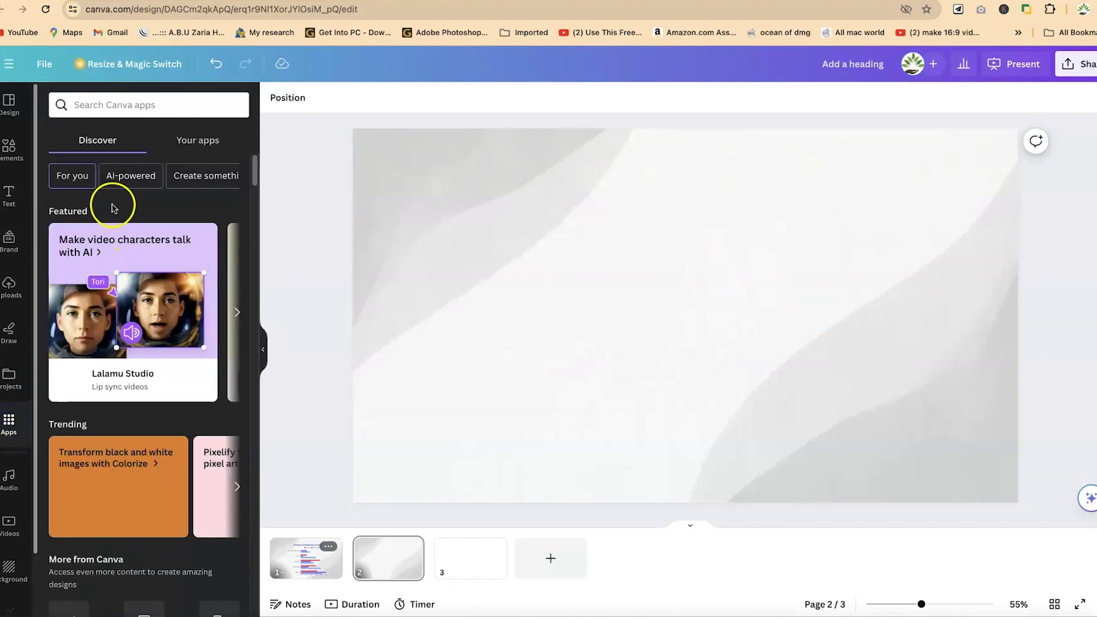
scroll(85, 485, down, 3)
click(86, 484)
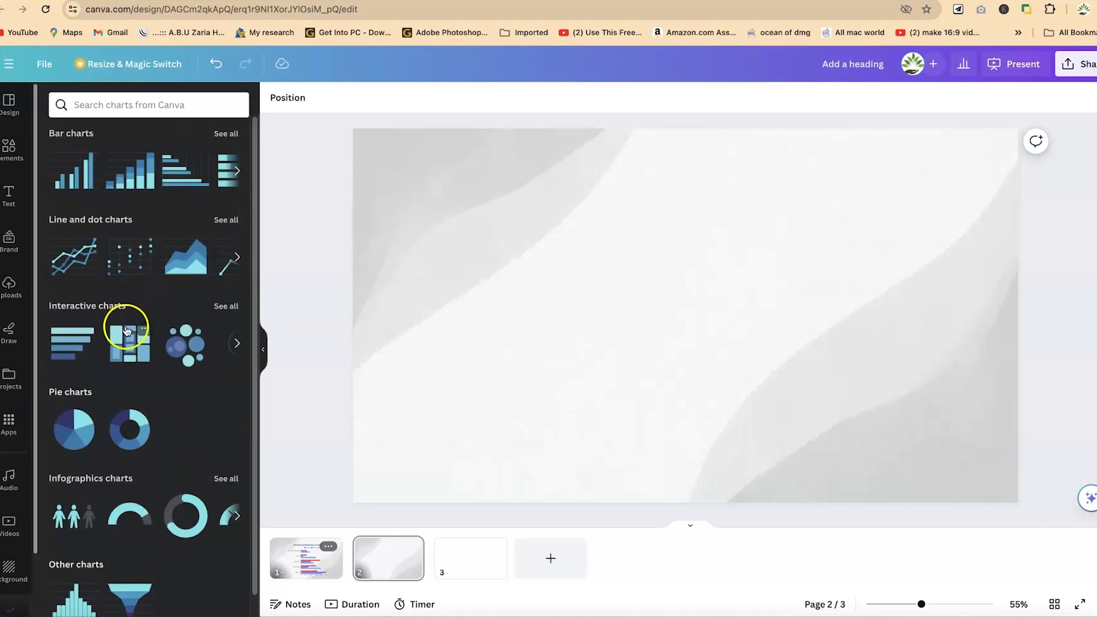
click(112, 427)
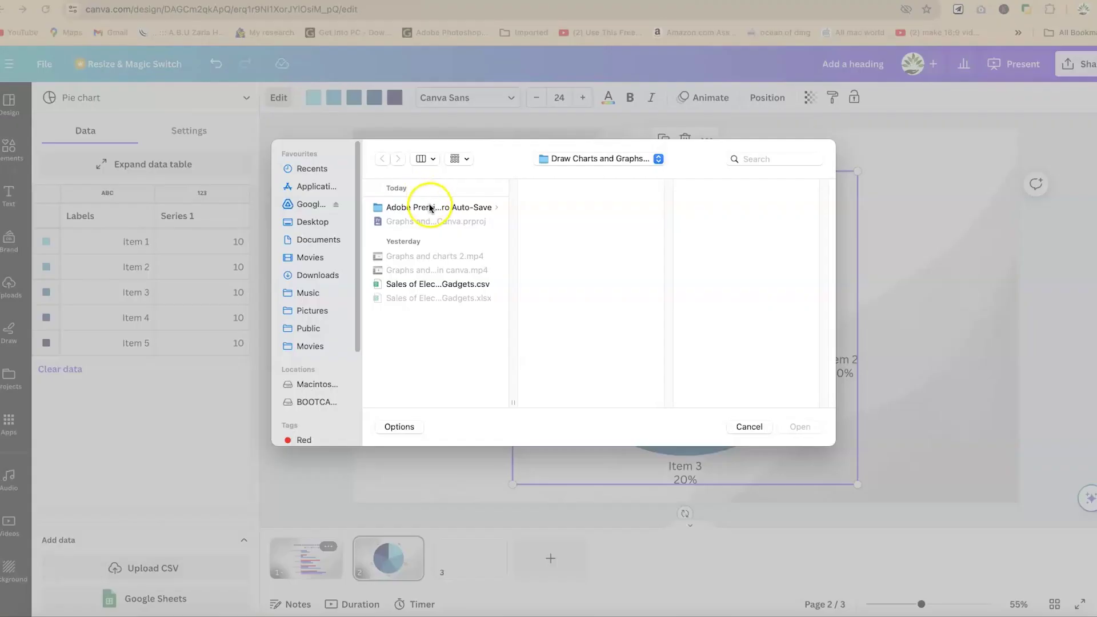
Load Sales of Electronic Gadgets.csv as the pie chart's data and shrink the chart slightly on the page
click(423, 285)
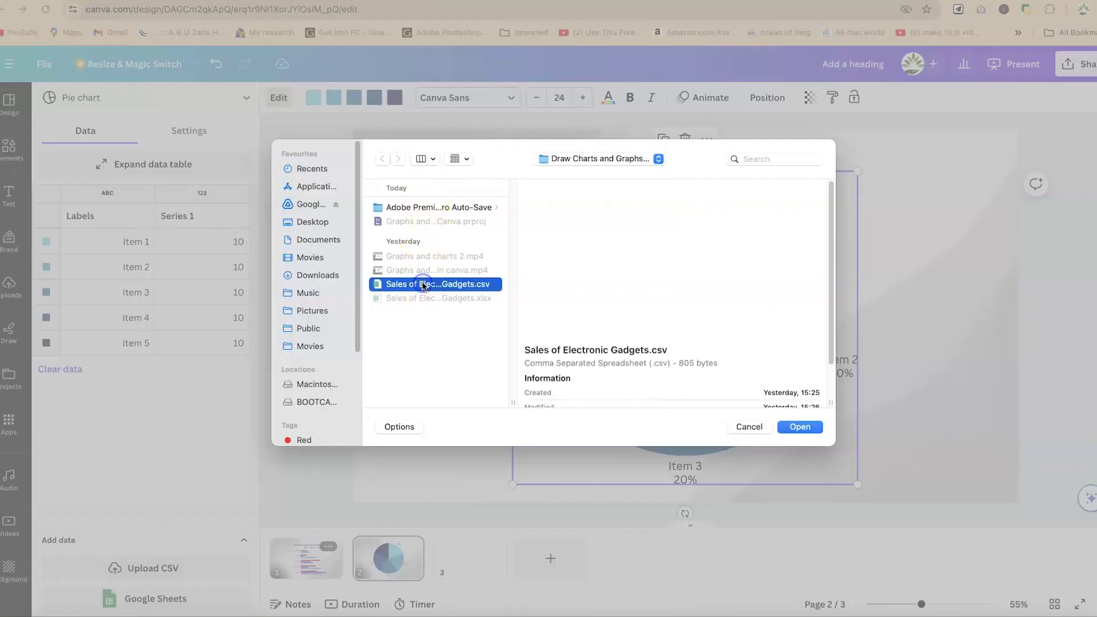
click(438, 293)
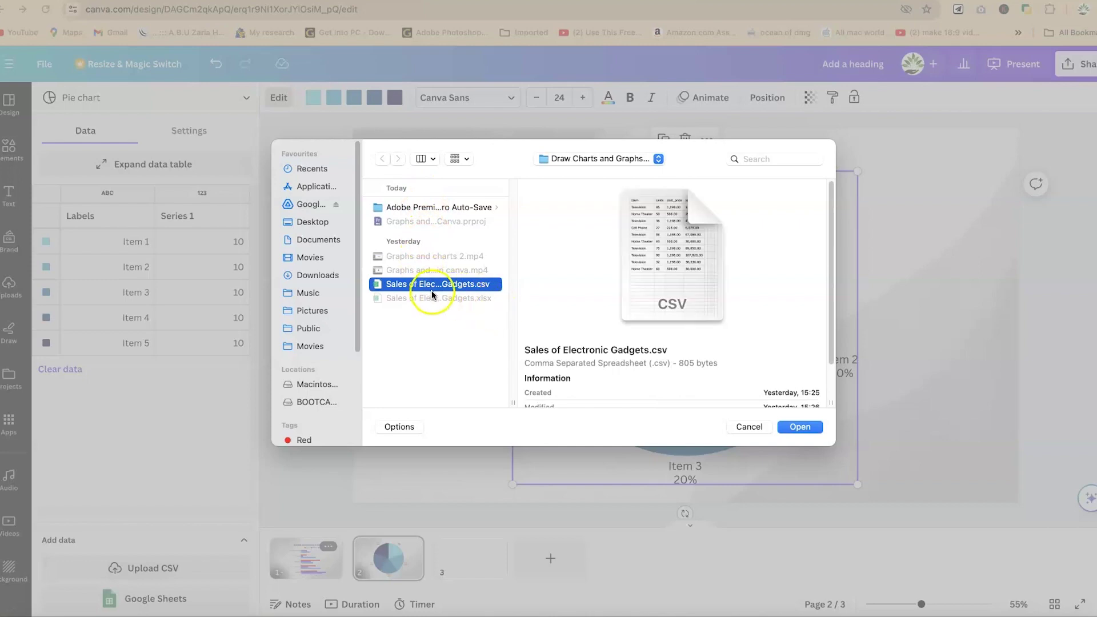
click(806, 428)
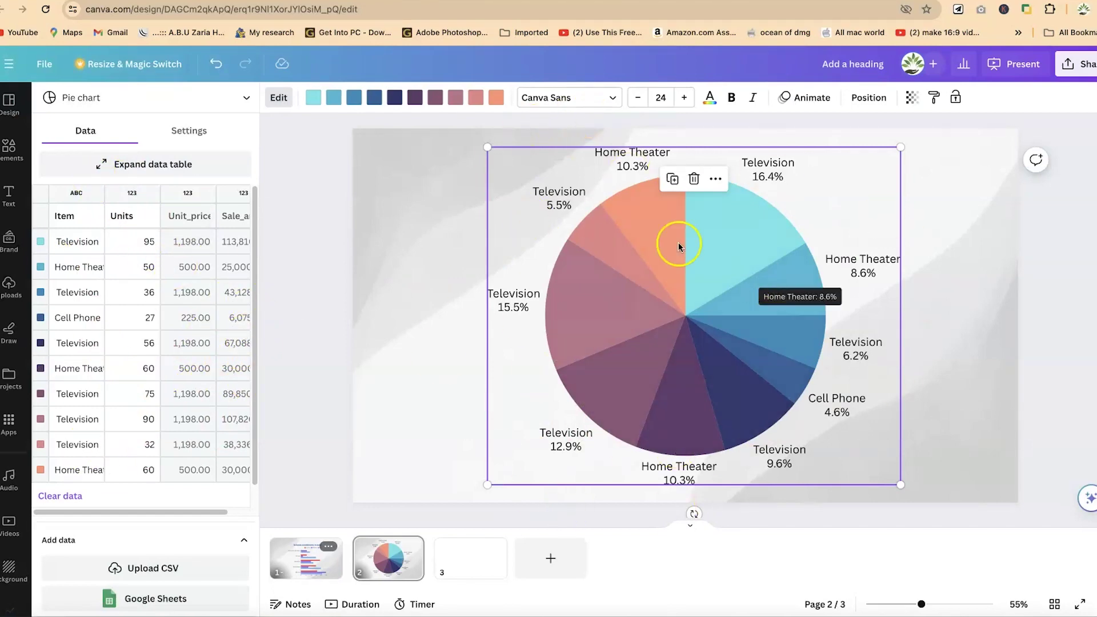
drag(904, 480, 852, 444)
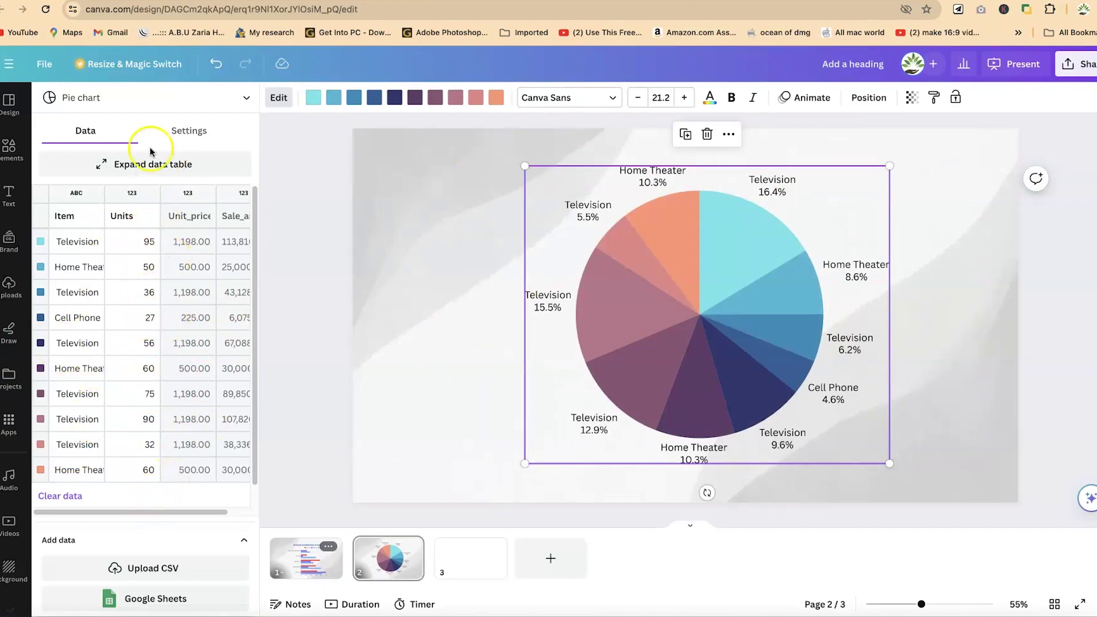
Open the pie chart's expanded data table and review the imported rows and the Unit_price values
click(142, 166)
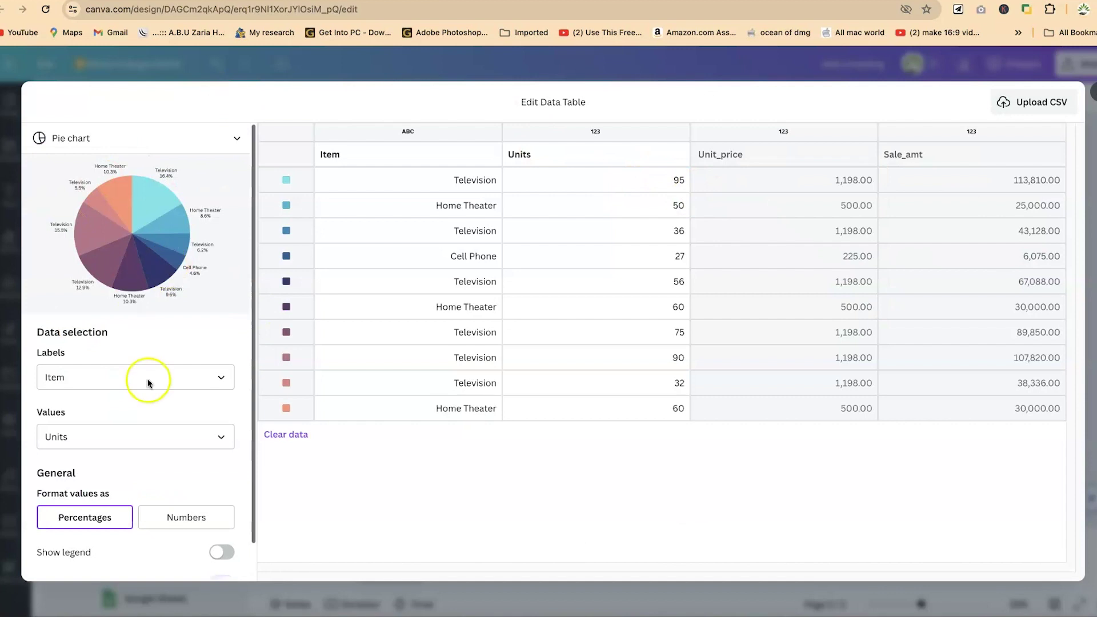
click(289, 412)
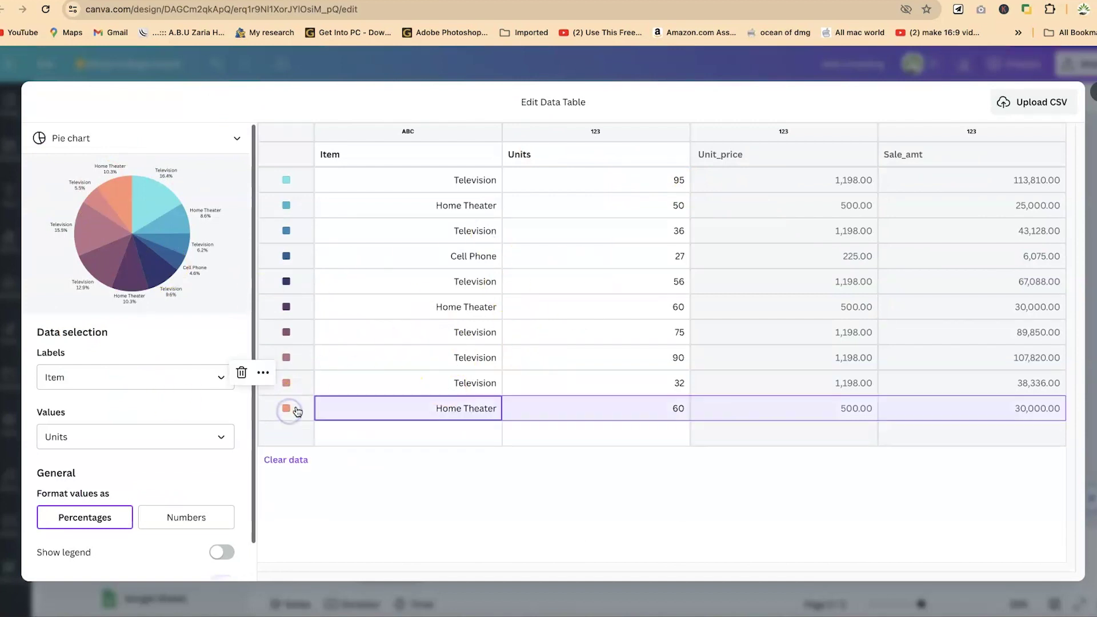
click(841, 206)
click(845, 256)
click(840, 384)
click(838, 331)
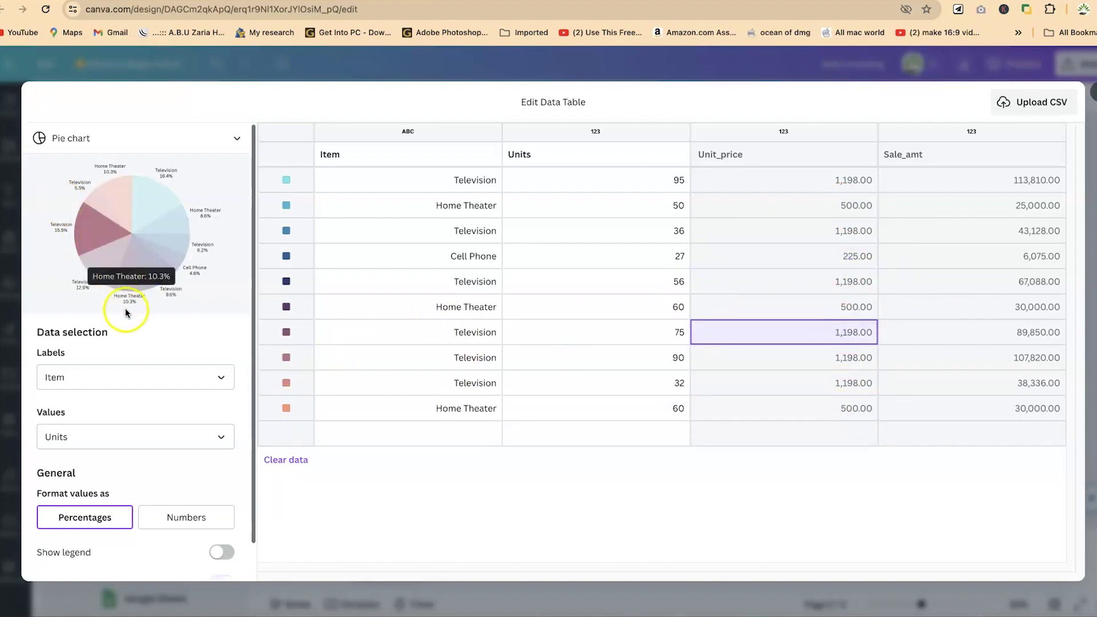
Try showing the pie chart's legend and switch it off again
scroll(143, 400, down, 2)
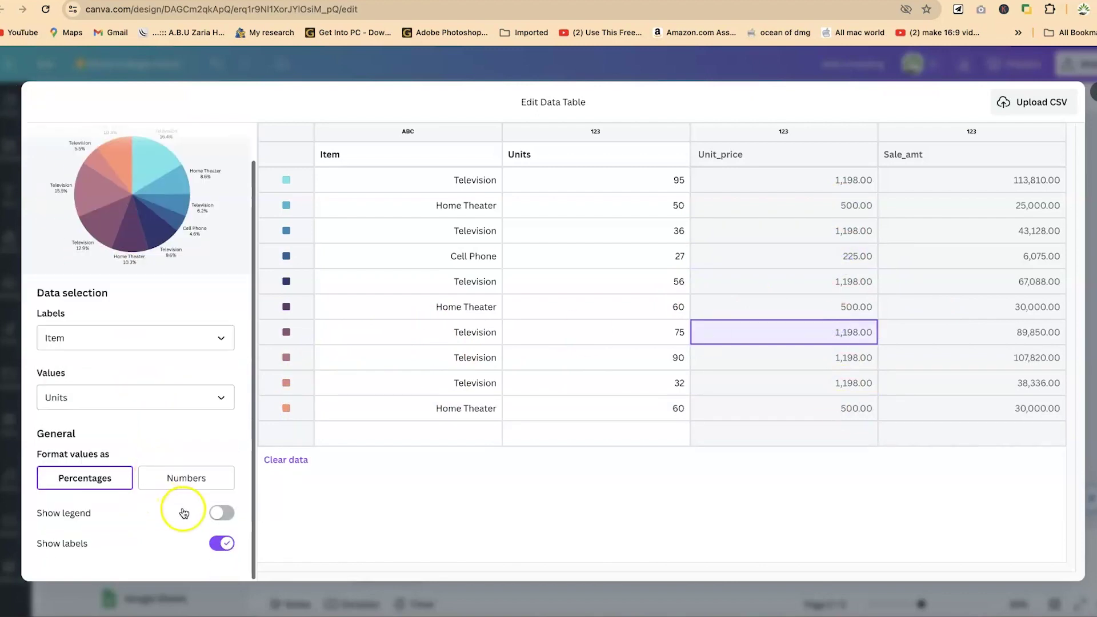
click(222, 513)
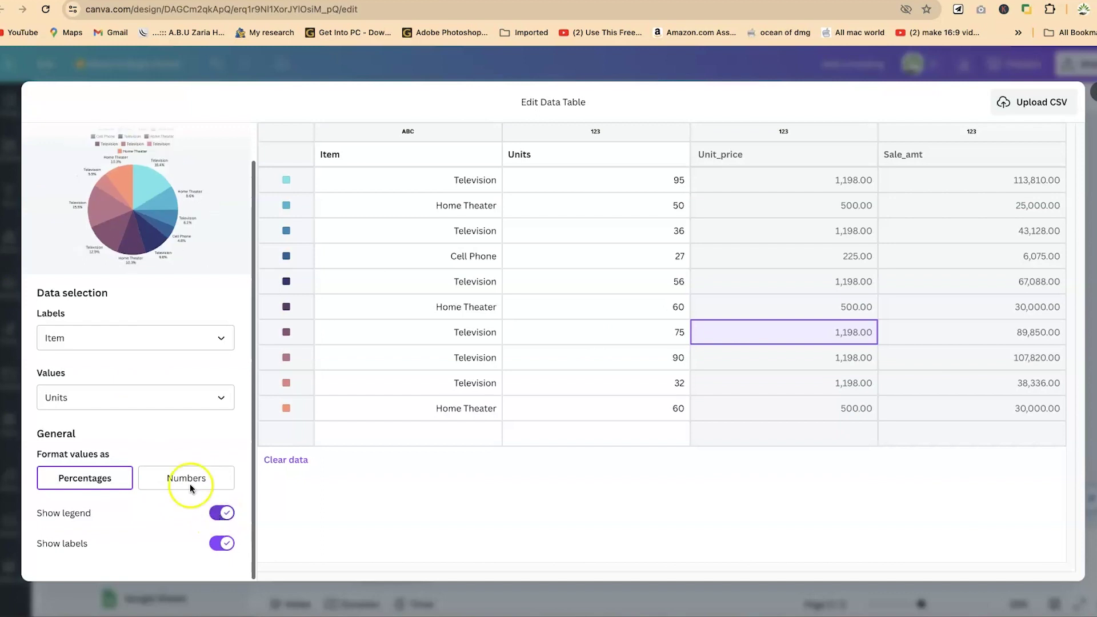
click(223, 512)
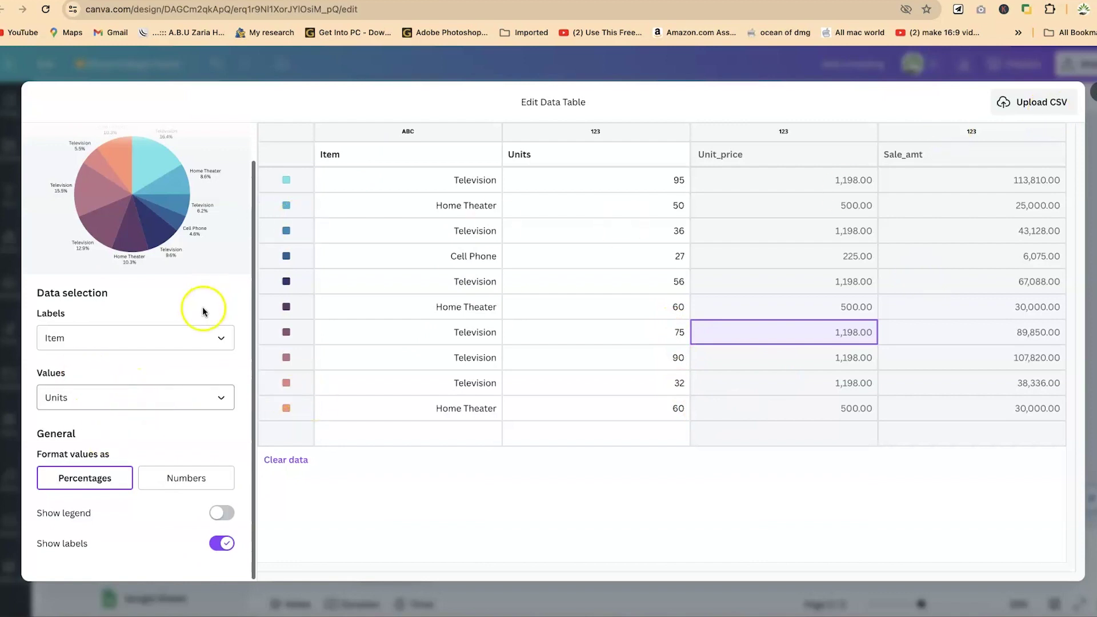
Check which columns are available for the chart's labels and values, then close the expanded data table
click(199, 334)
click(199, 333)
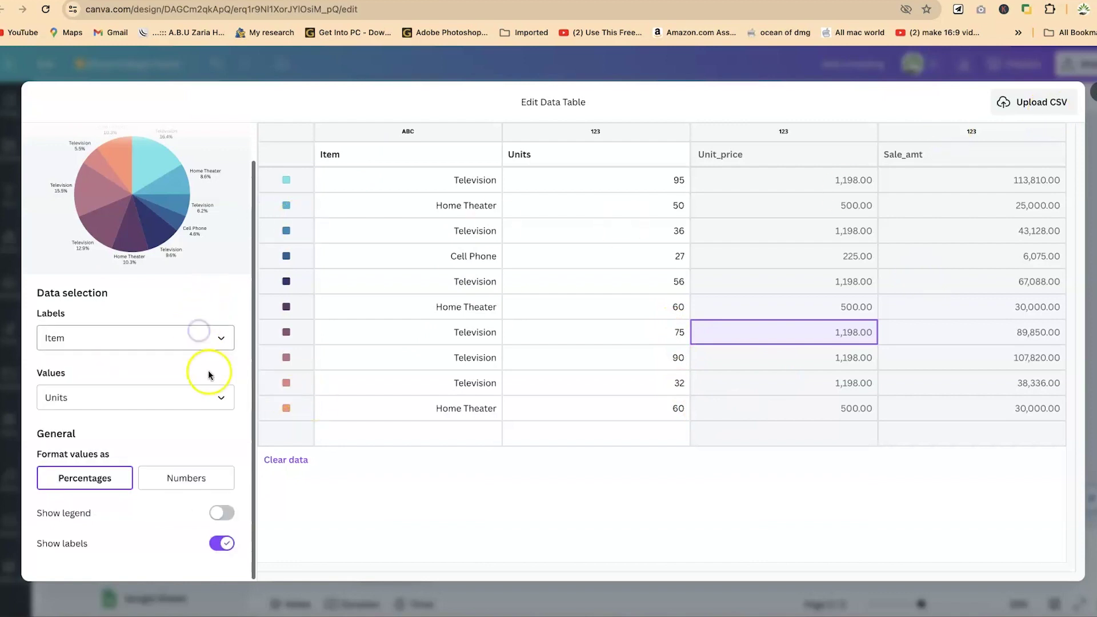
click(211, 398)
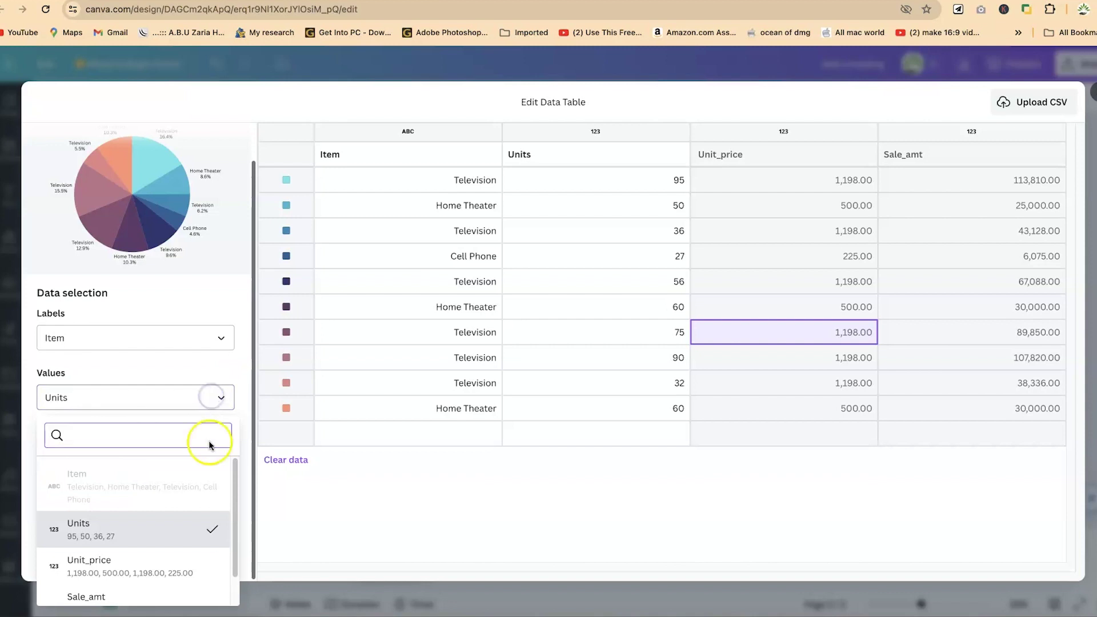
click(190, 498)
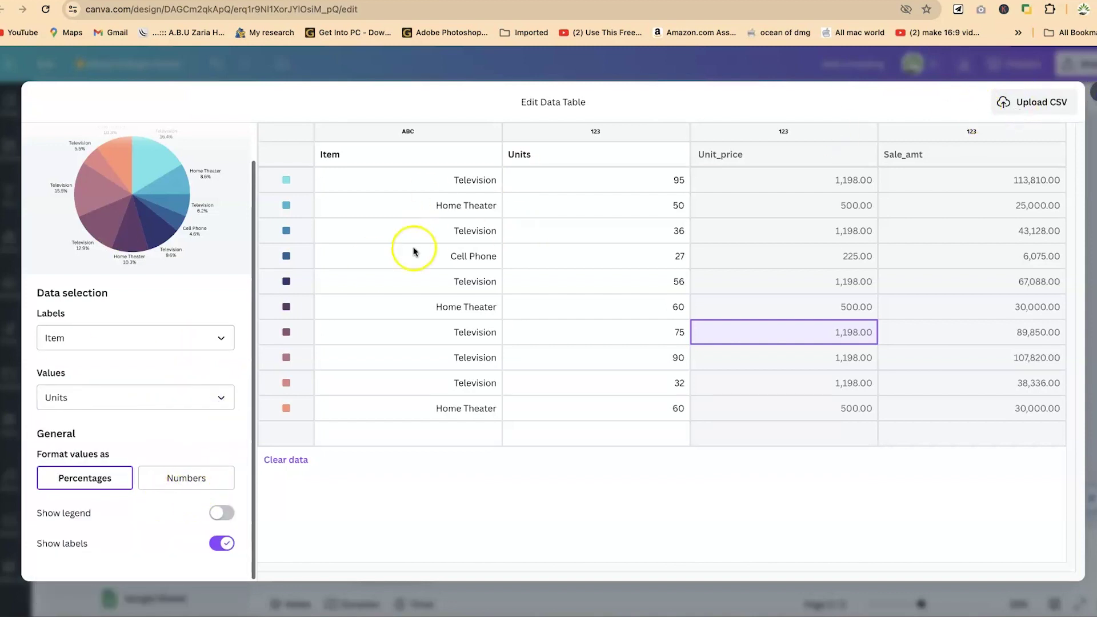
key(Escape)
Try formatting the pie chart's values as numbers and switch them back to percentages
click(188, 131)
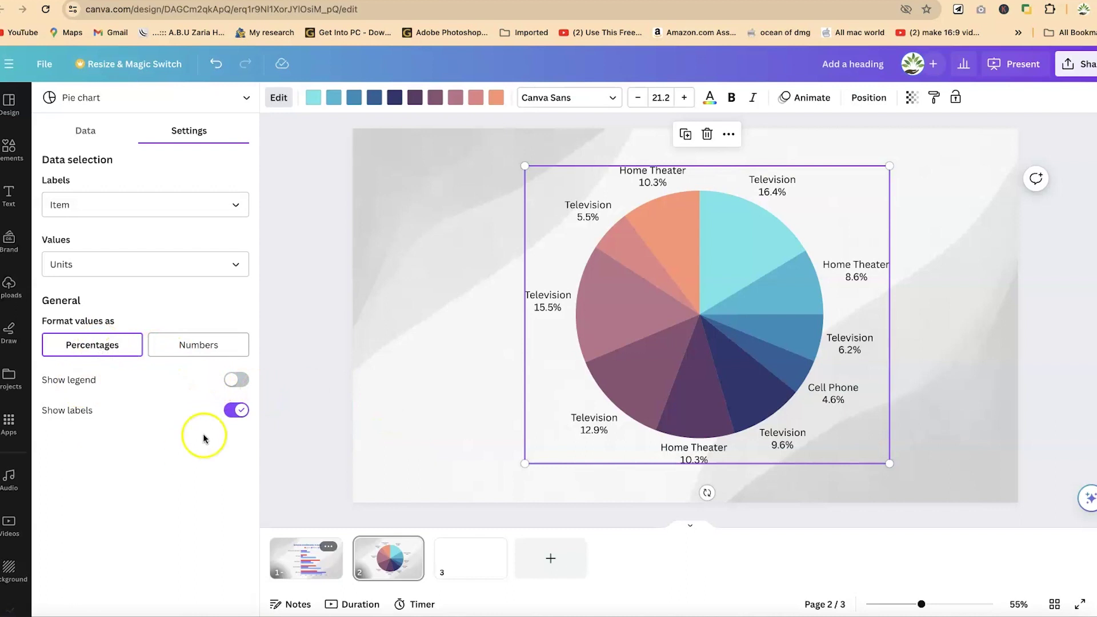
click(171, 349)
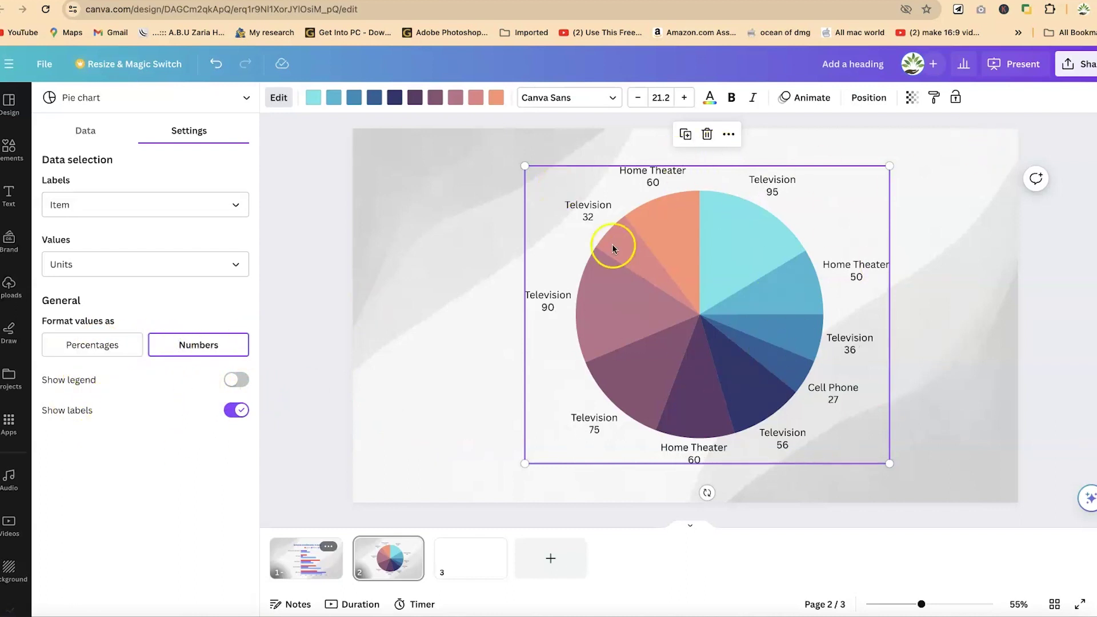
click(71, 347)
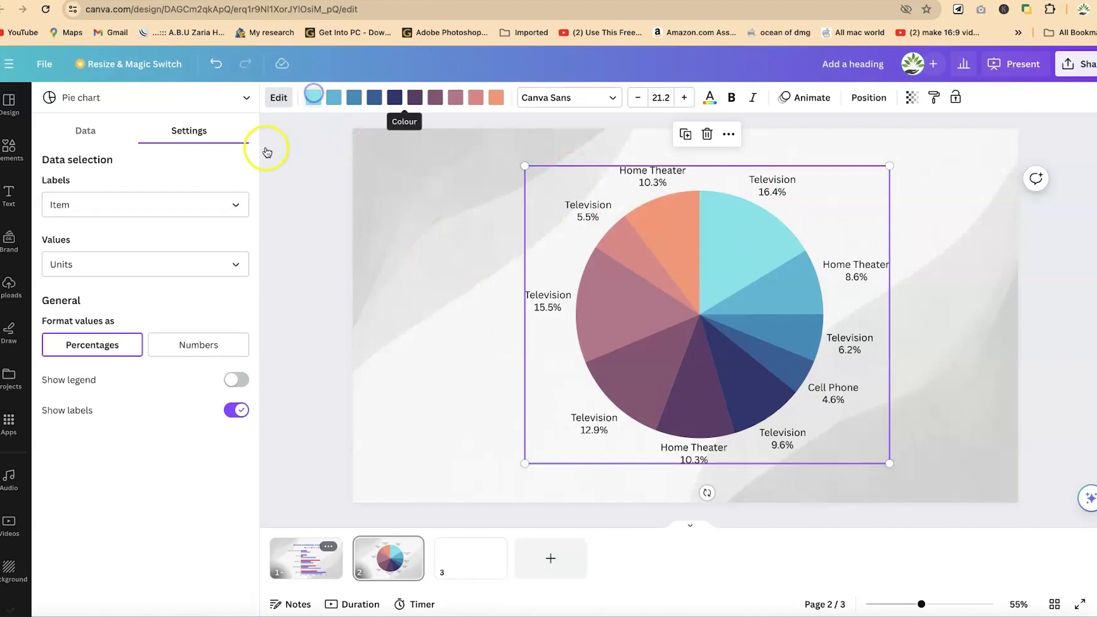
Recolour the pie chart's first Television slice red and its third slice, the 6.2% Television one, bright blue
click(166, 250)
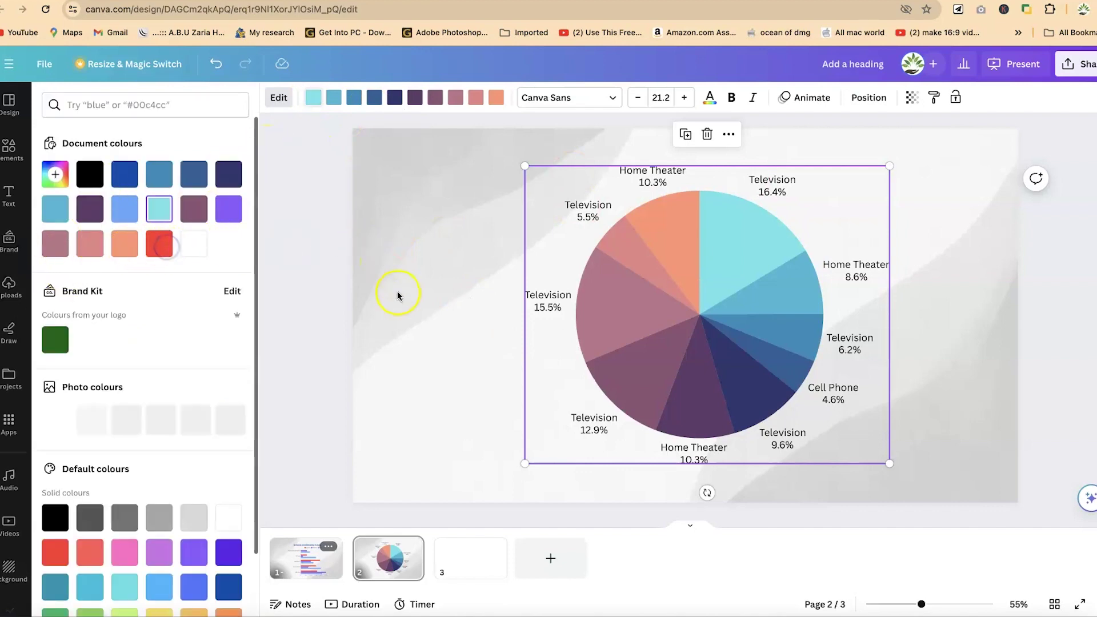
click(397, 341)
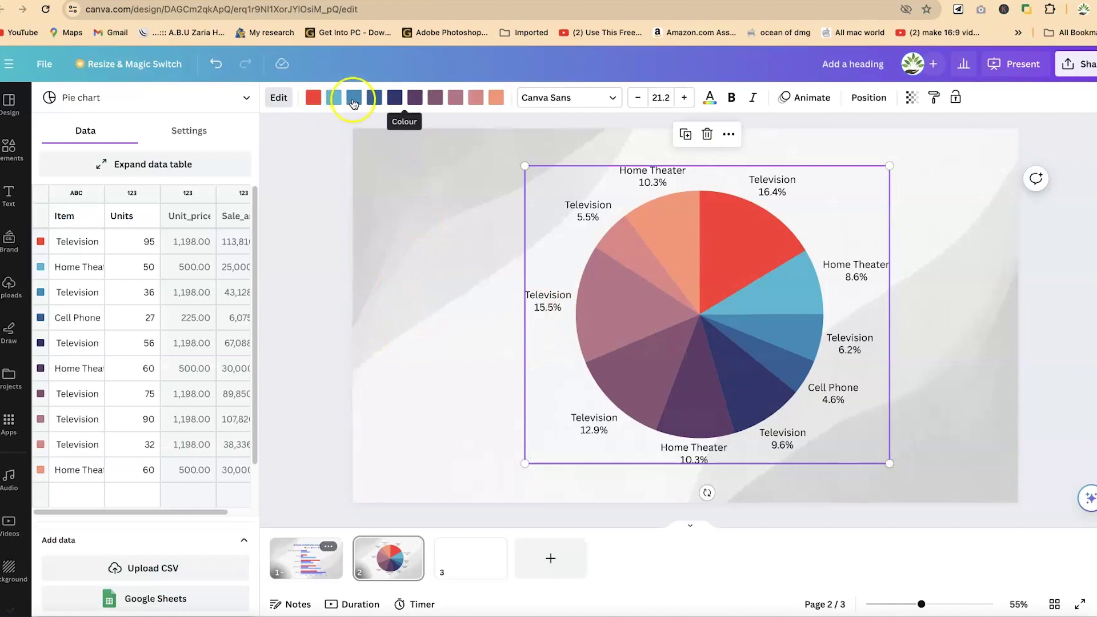
click(79, 551)
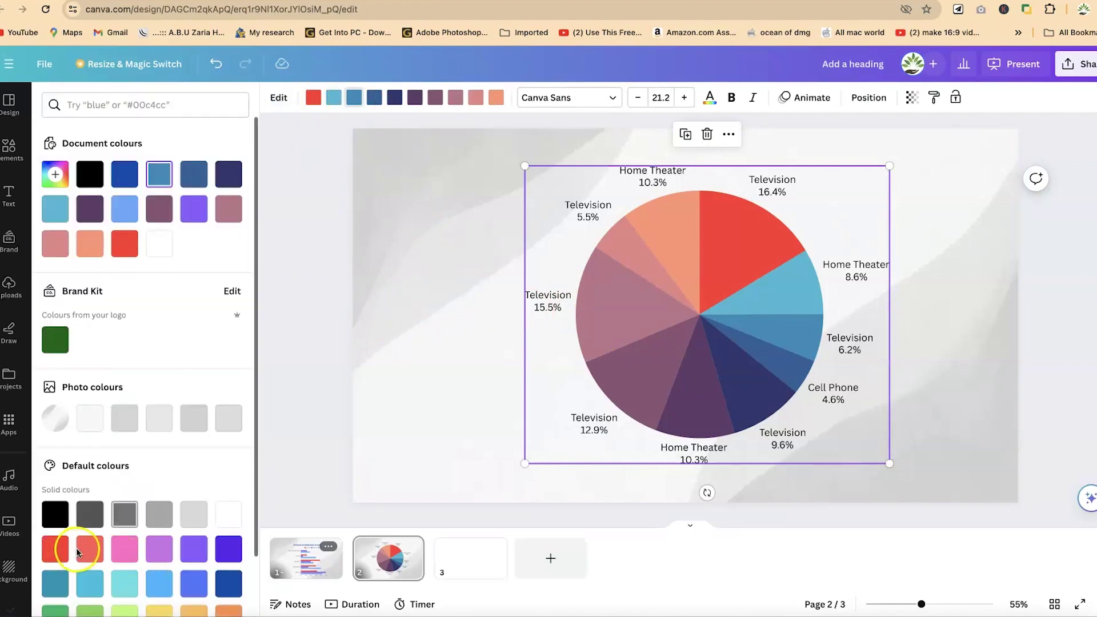
click(205, 585)
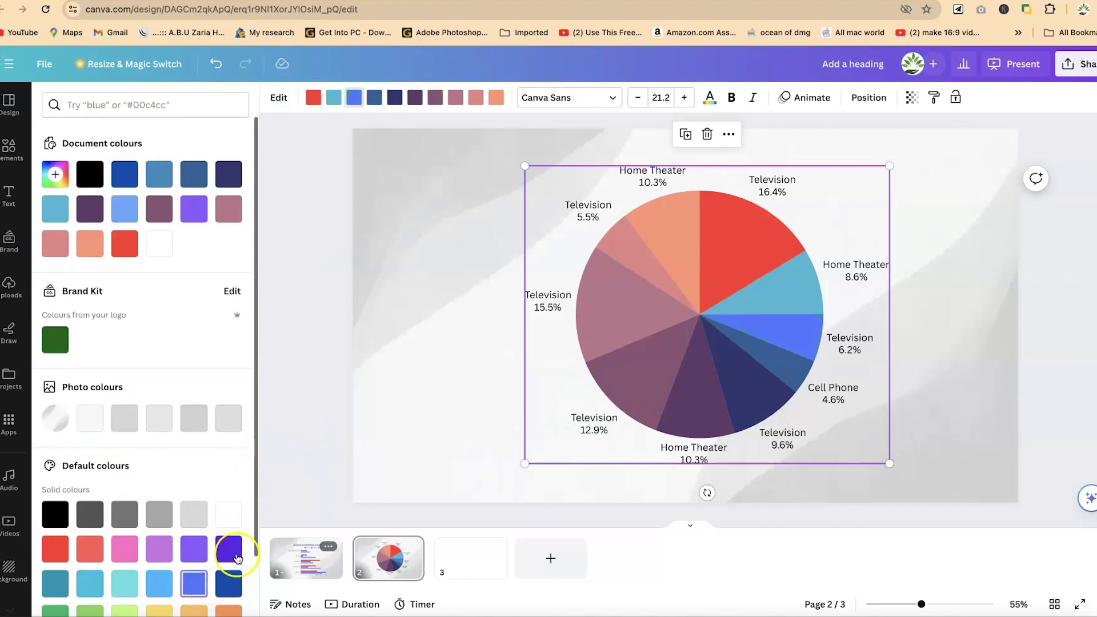
click(726, 327)
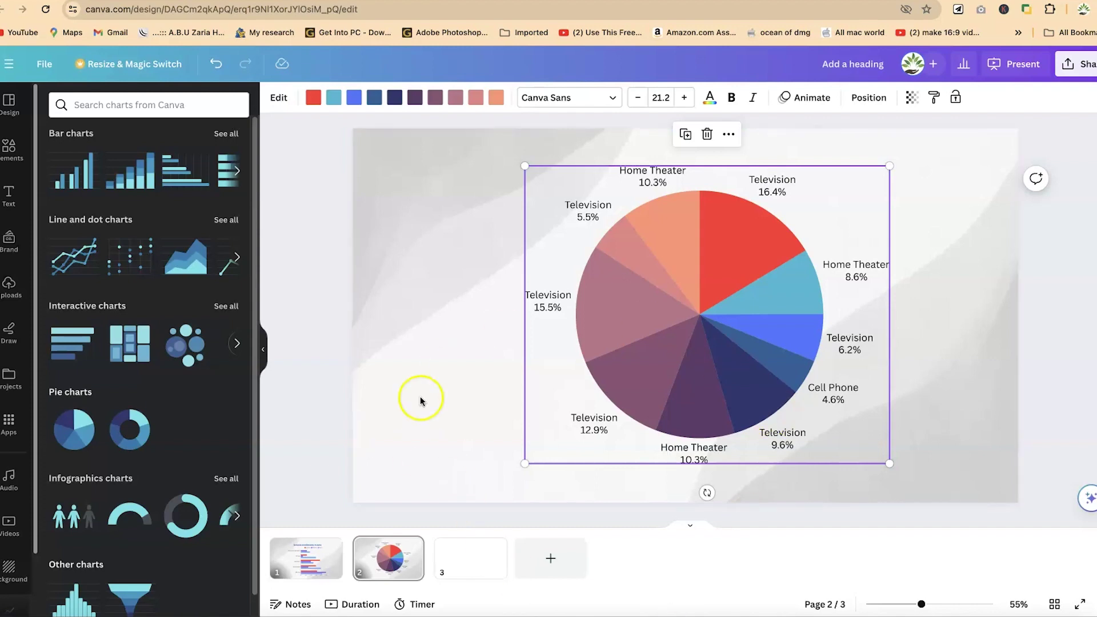
Open the design's download options and choose PPTX as the file type
click(1066, 67)
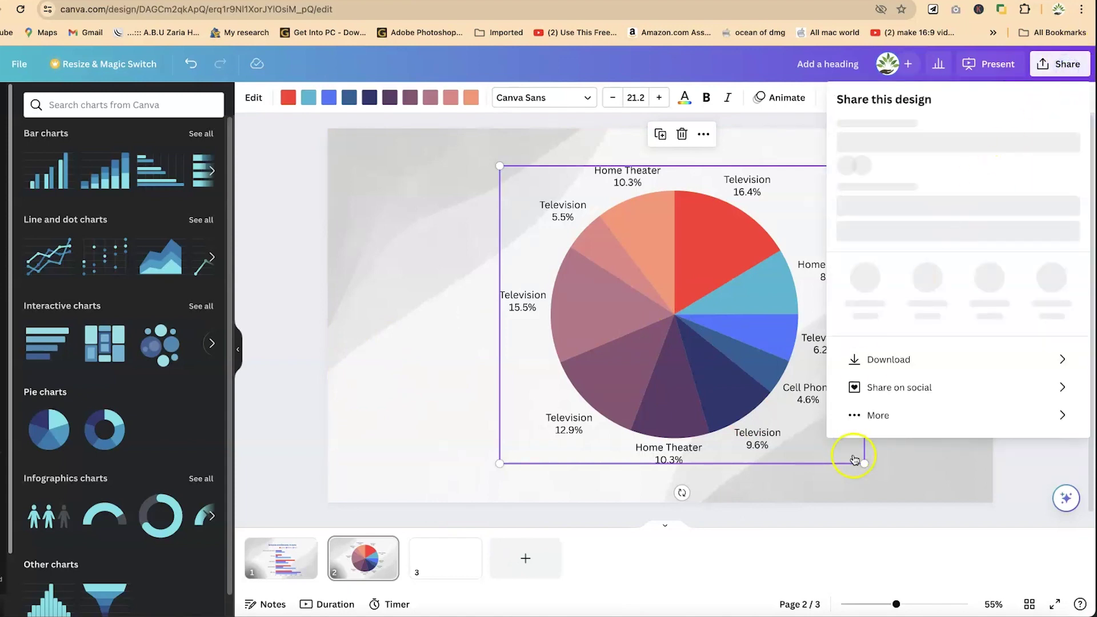
click(897, 388)
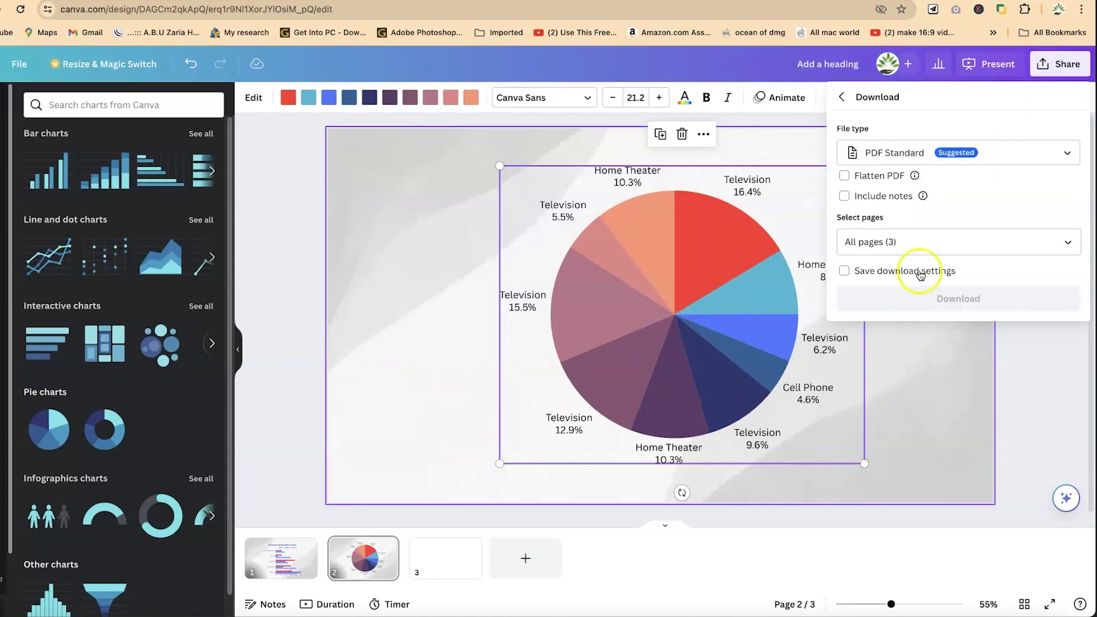
click(1034, 159)
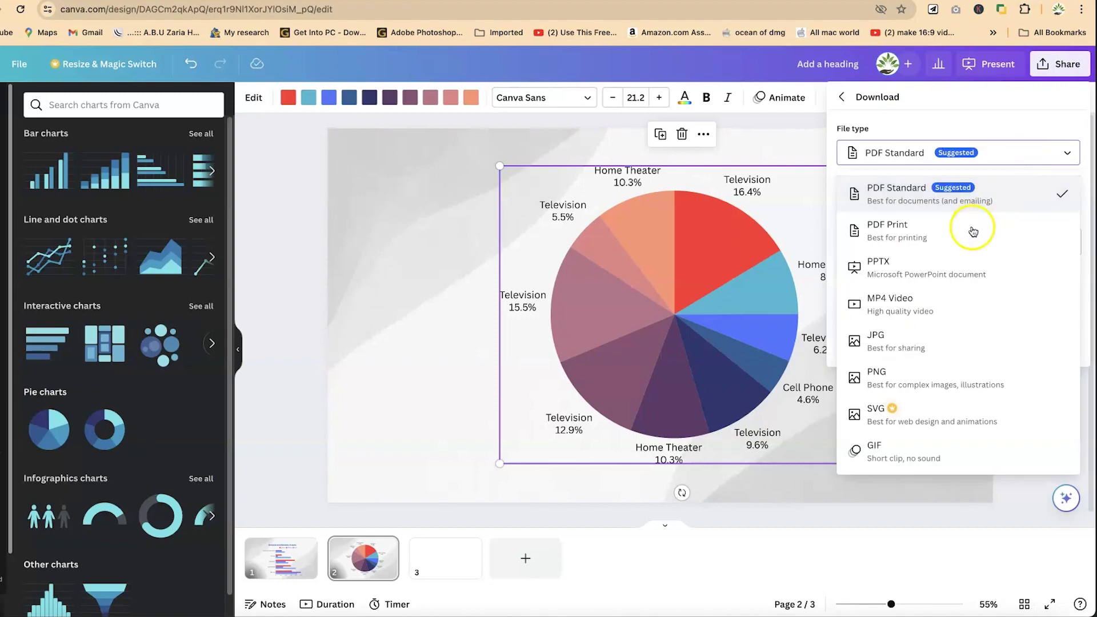
click(951, 266)
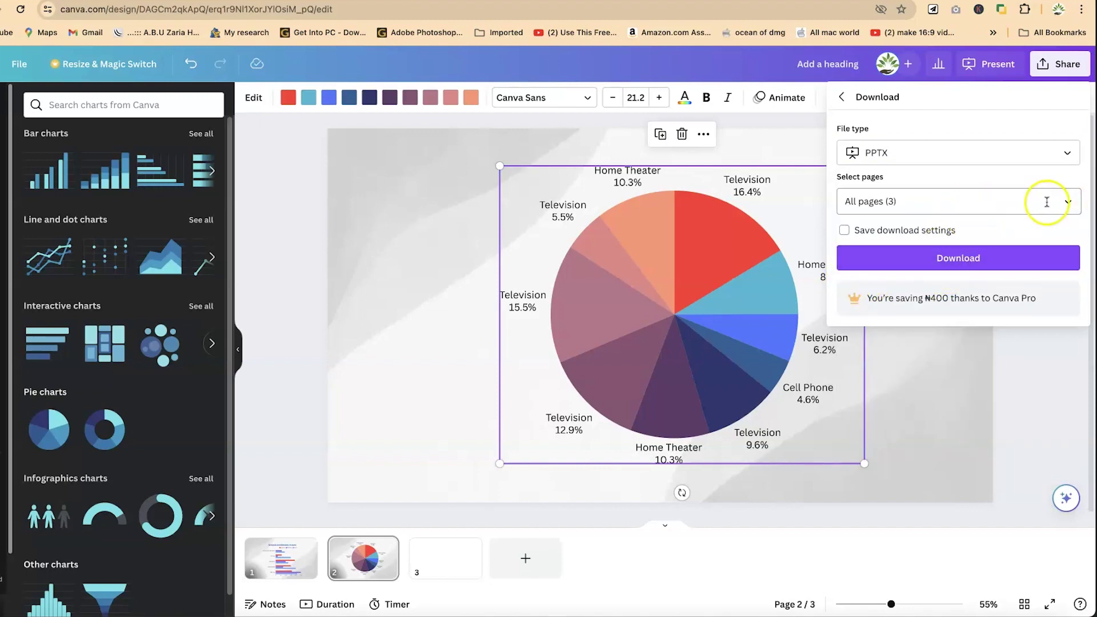
Limit the PPTX download to pages 1 and 2 of the design and download it
click(1074, 202)
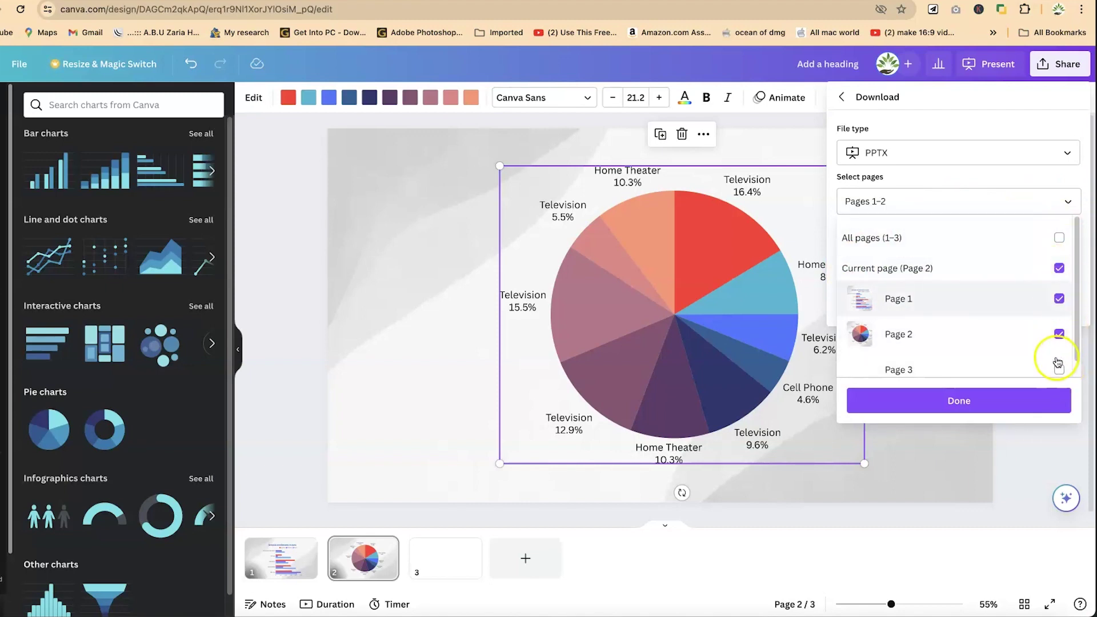
click(947, 403)
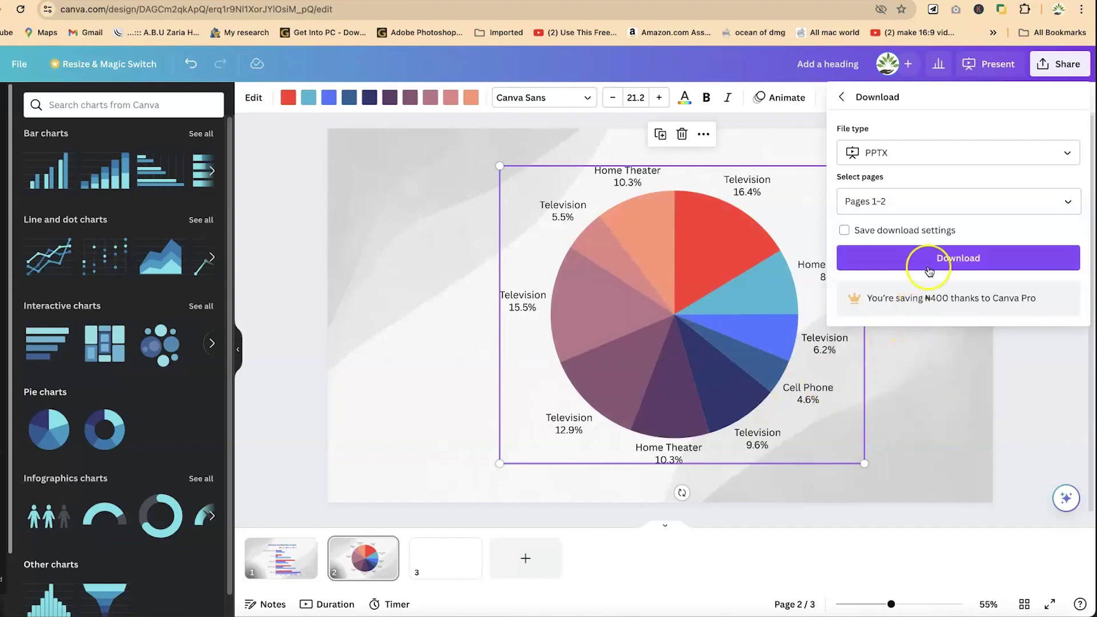
click(920, 258)
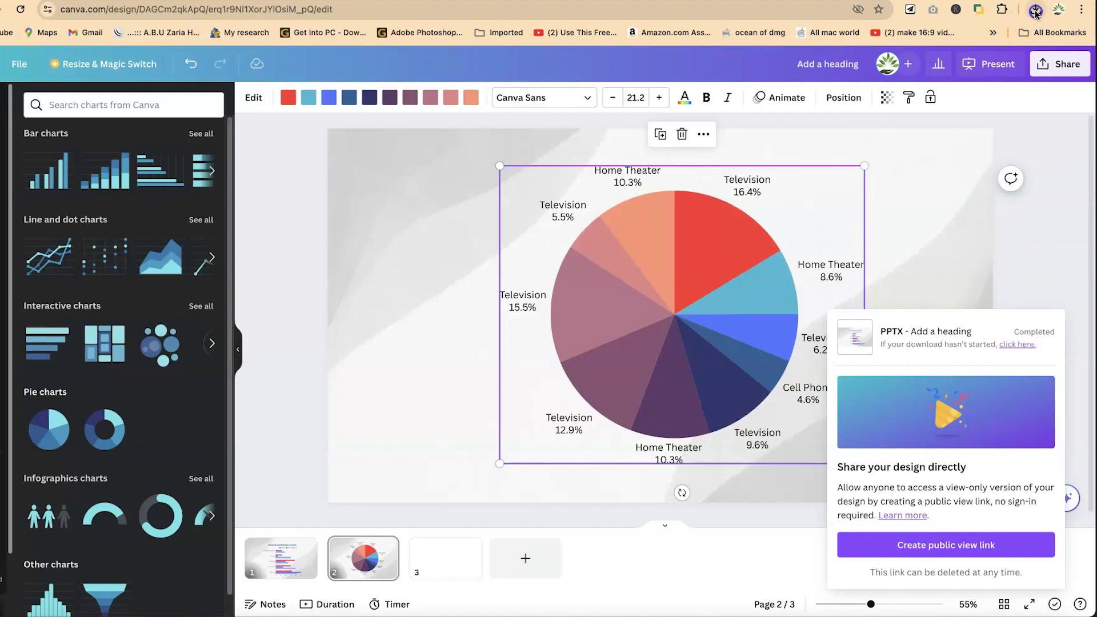
Locate the downloaded Add a heading (1).pptx, open it in Microsoft PowerPoint and bring its first slide with the bar chart into view
click(1035, 11)
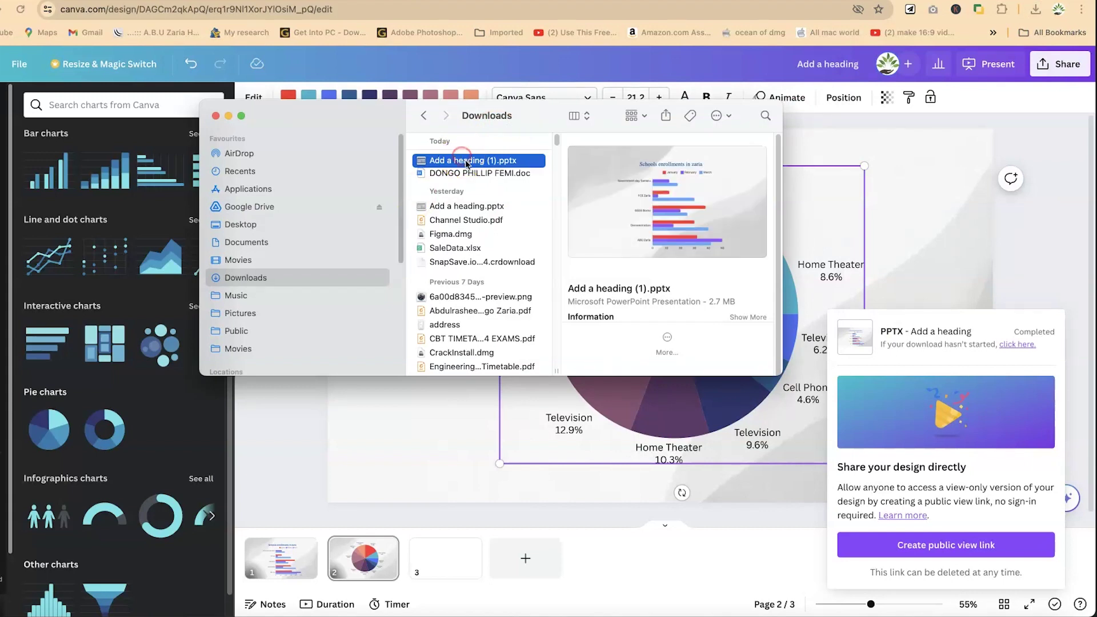
right_click(482, 160)
mouse_move(544, 177)
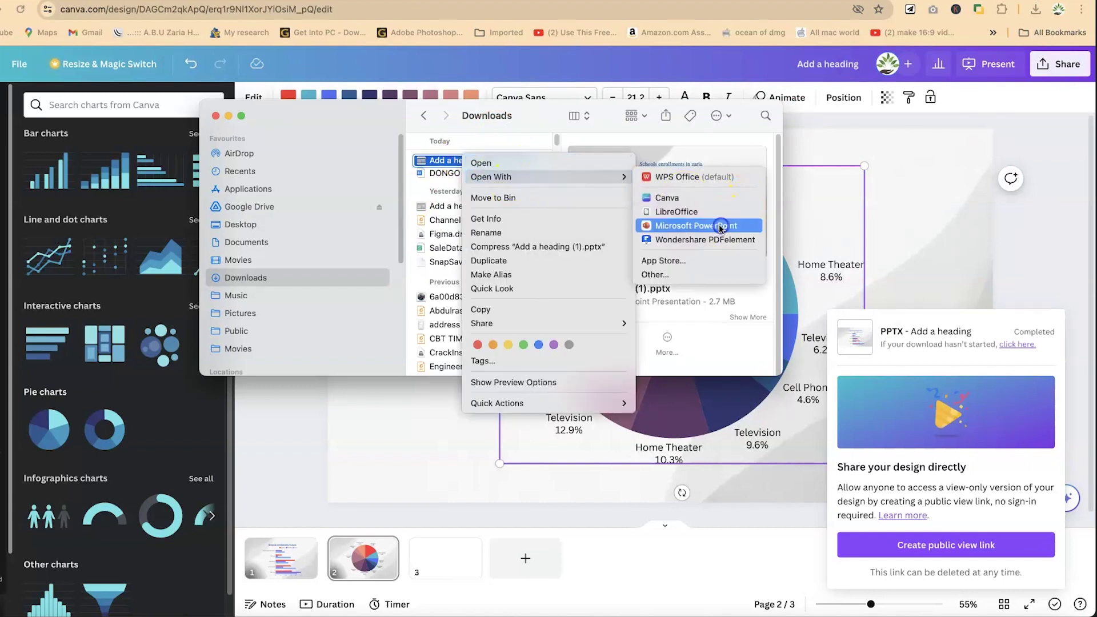
click(666, 223)
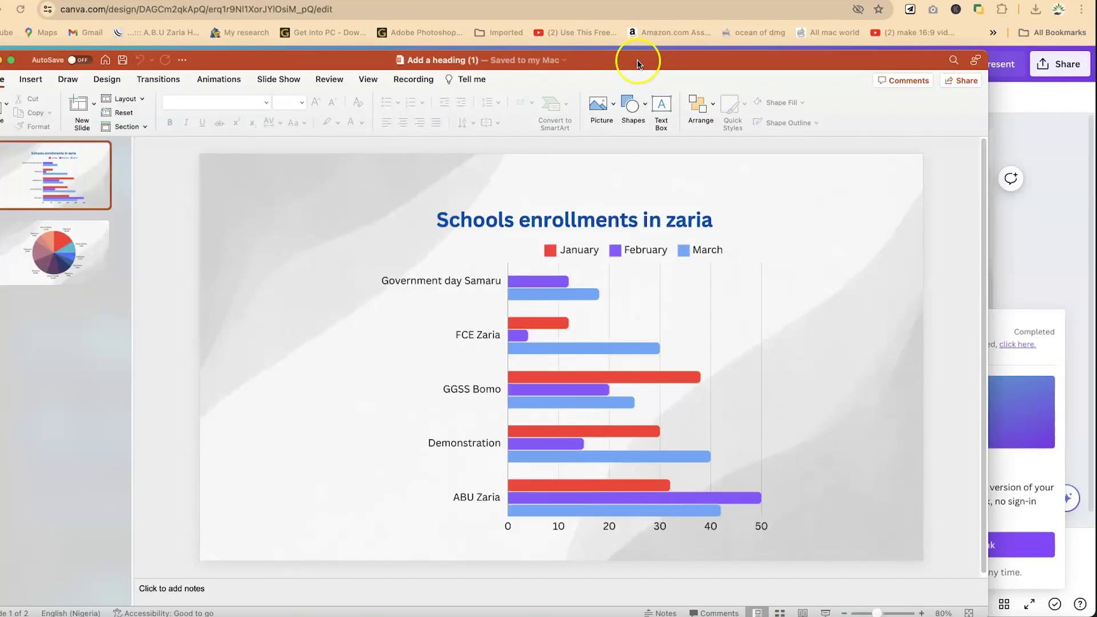
drag(637, 57, 764, 51)
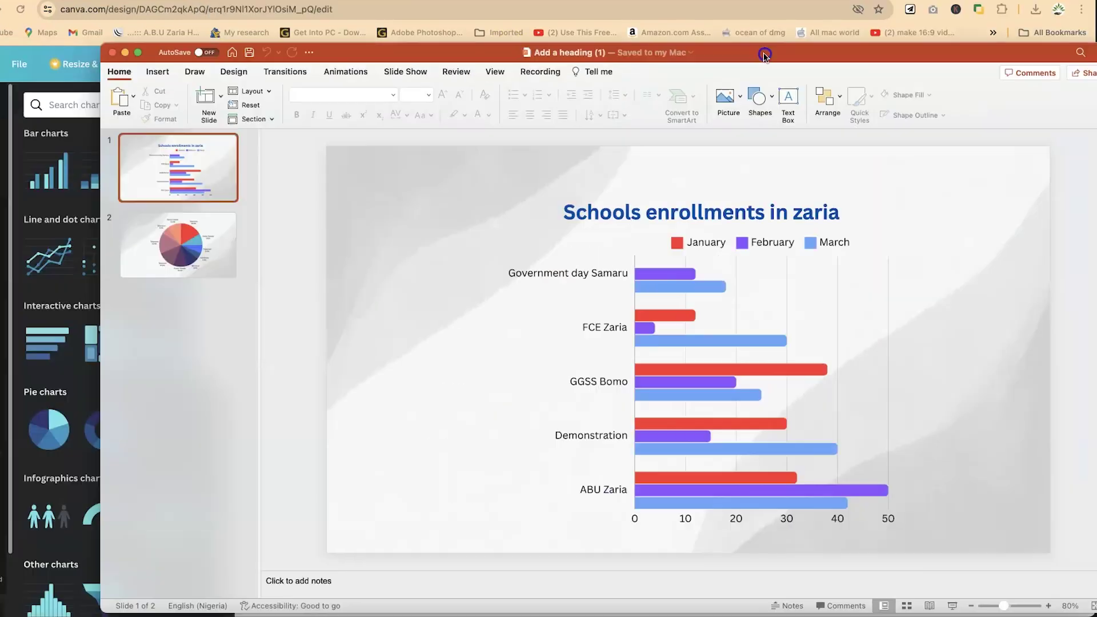
click(203, 191)
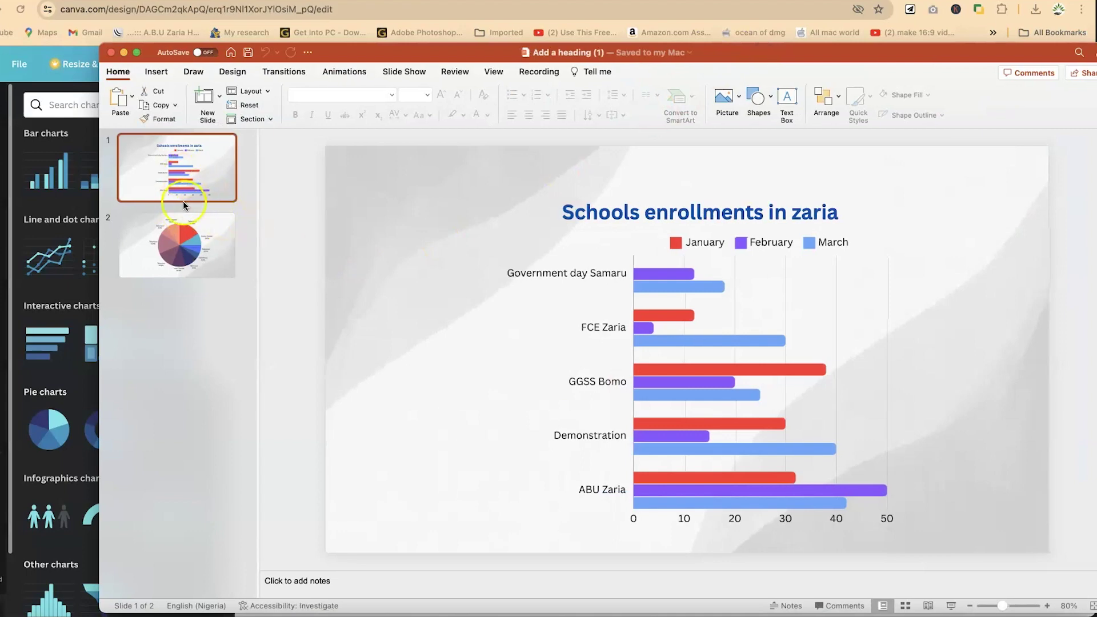